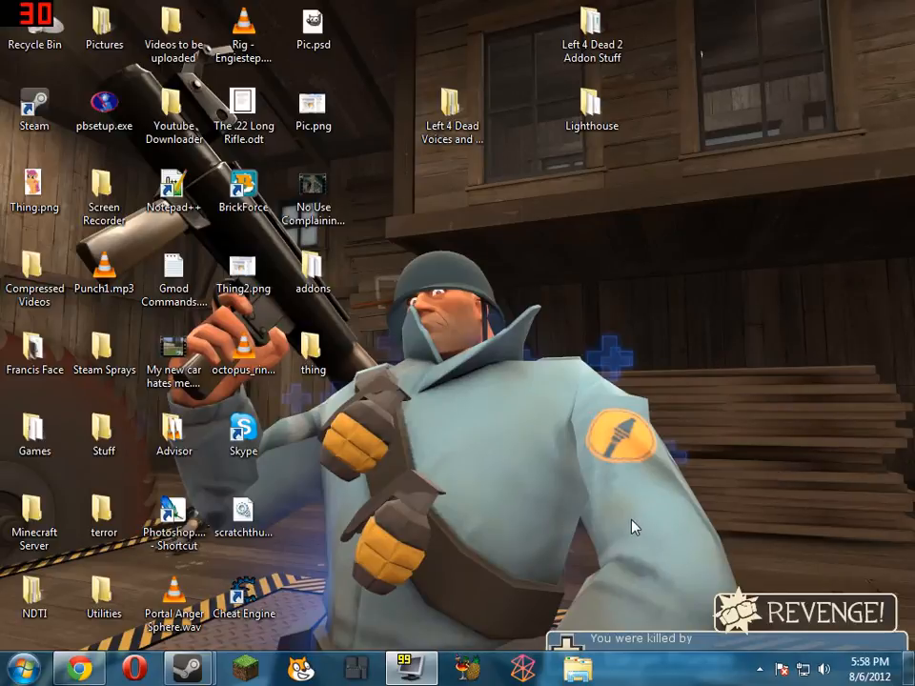
Open the Program Files (x86) folder on Local Disk (C:) in Windows Explorer
right_click(581, 671)
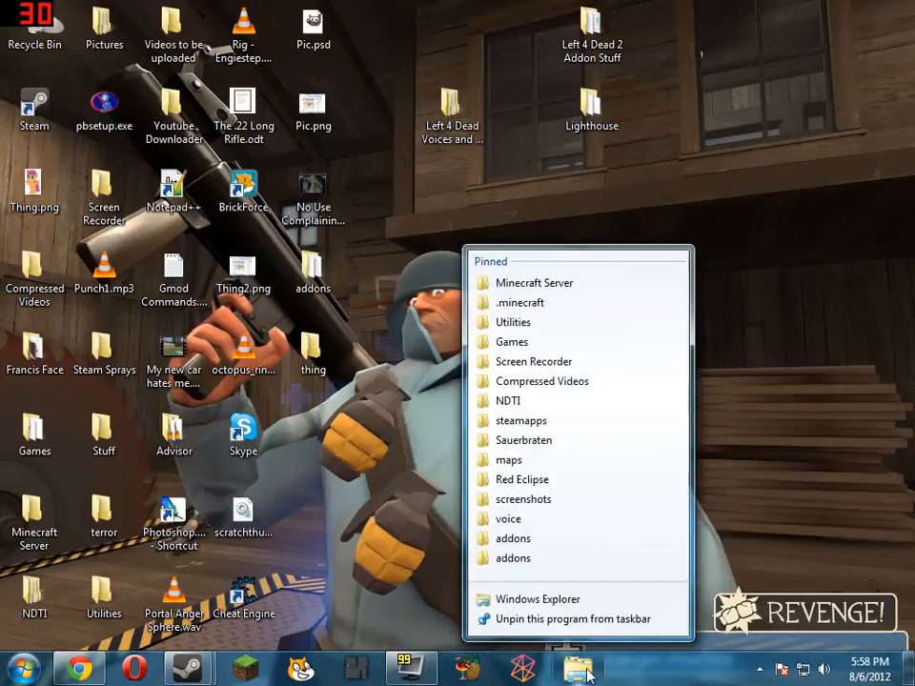
key("super")
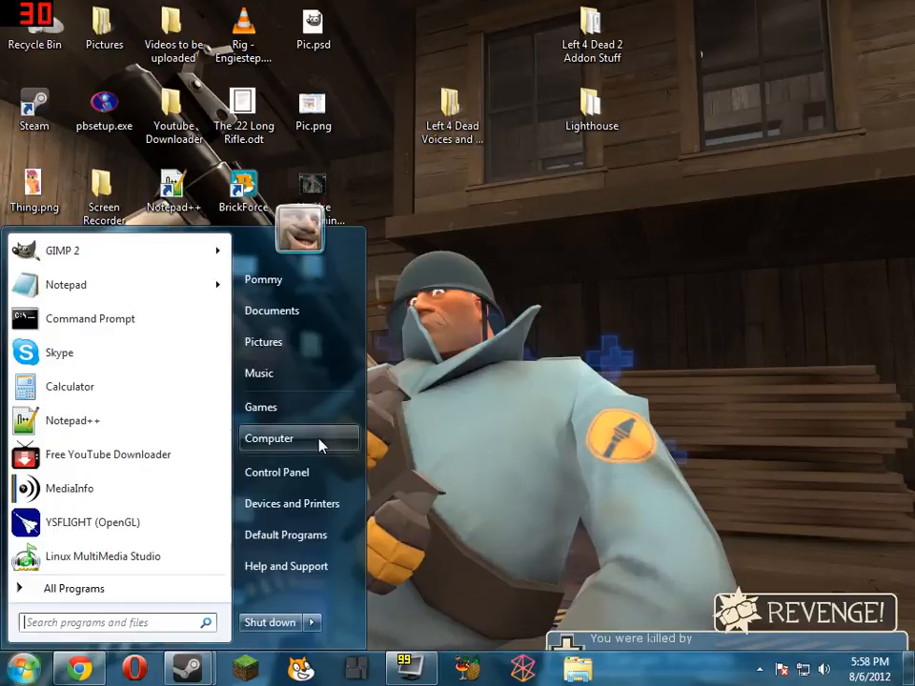
left_click(321, 443)
double_click(410, 235)
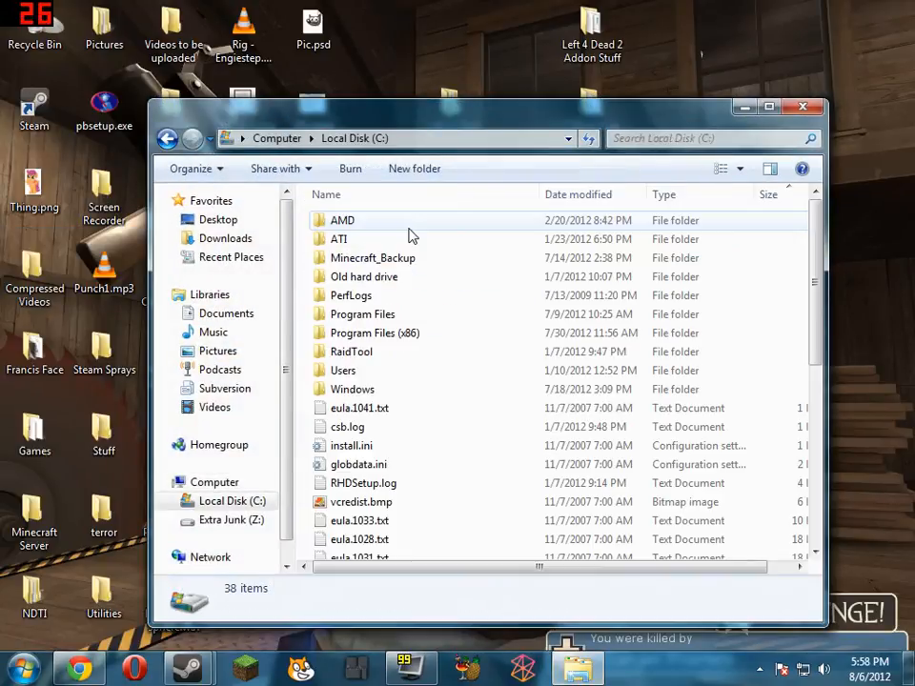
left_click(446, 317)
double_click(429, 335)
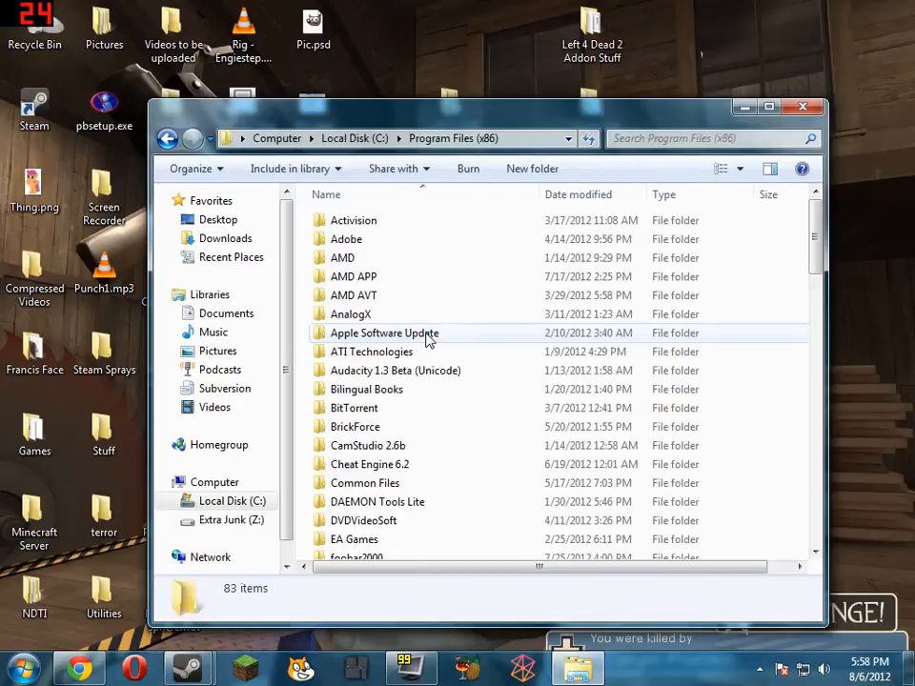
left_click(166, 140)
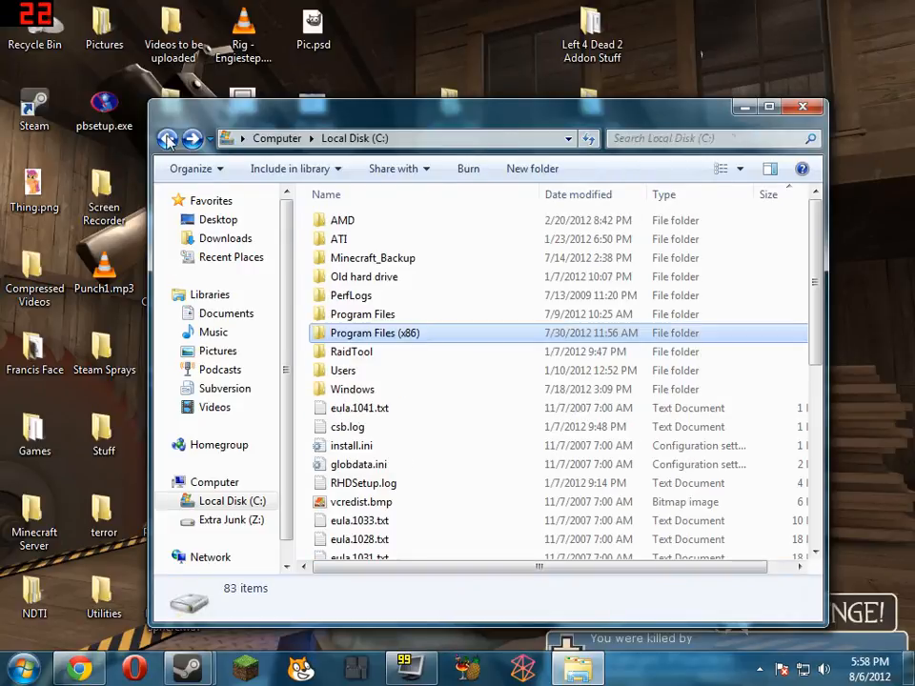
double_click(429, 338)
Go into the Steam folder and open its steamapps folder
left_click(441, 315)
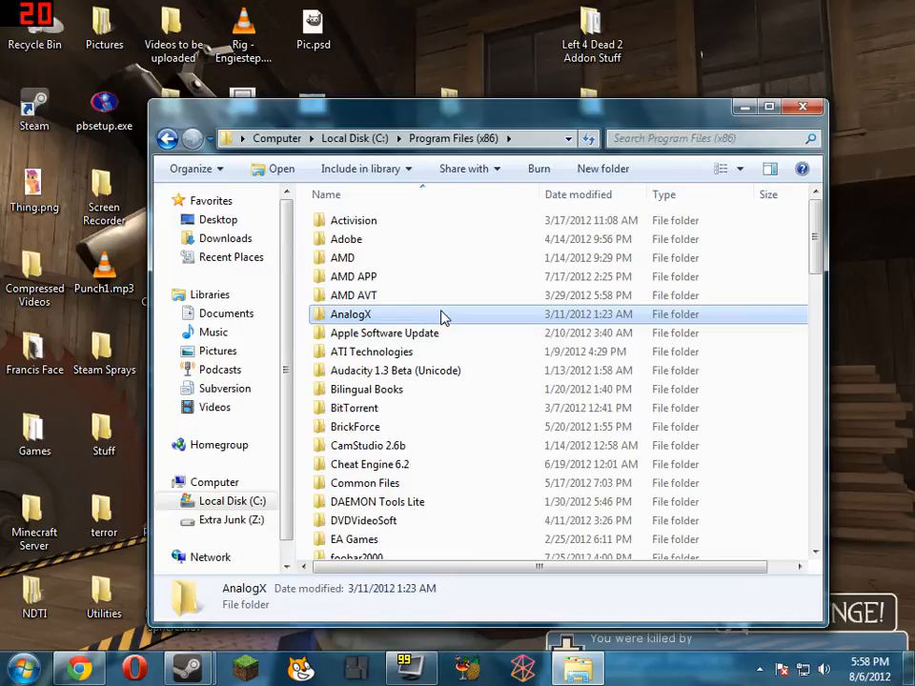
type("steam")
key("Return")
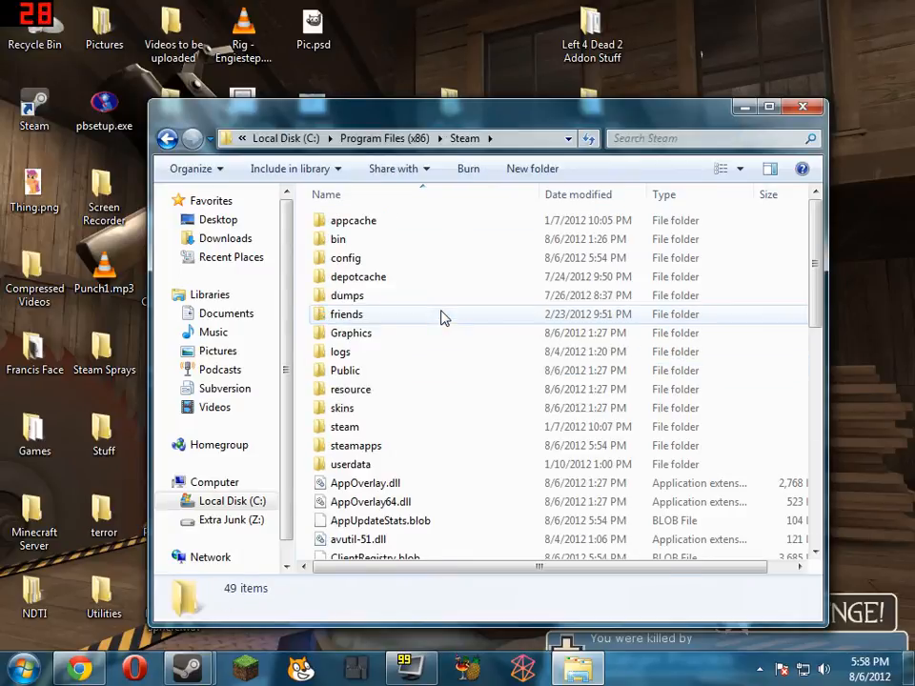
double_click(396, 446)
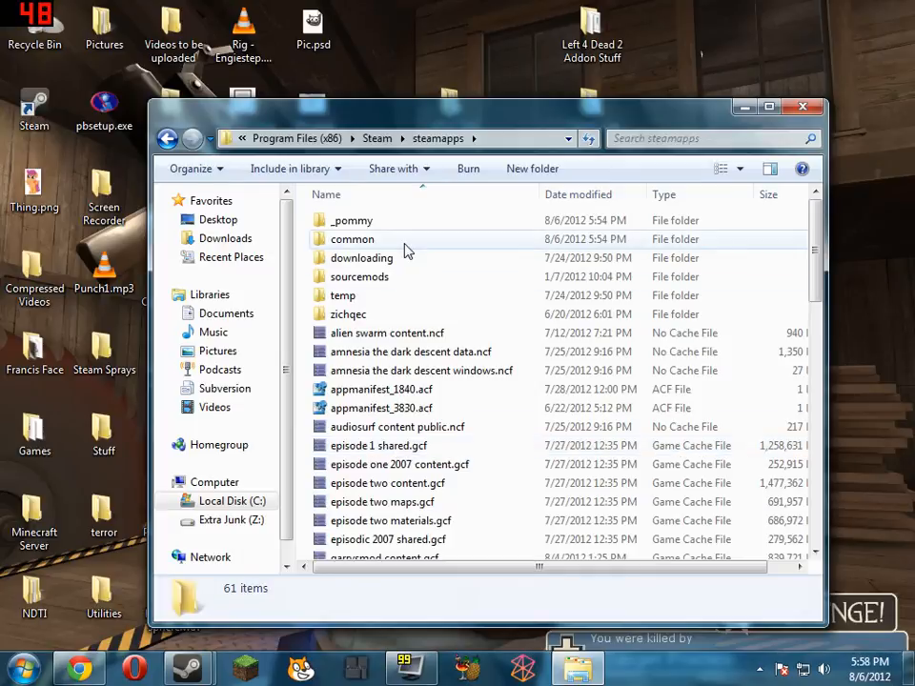
double_click(404, 246)
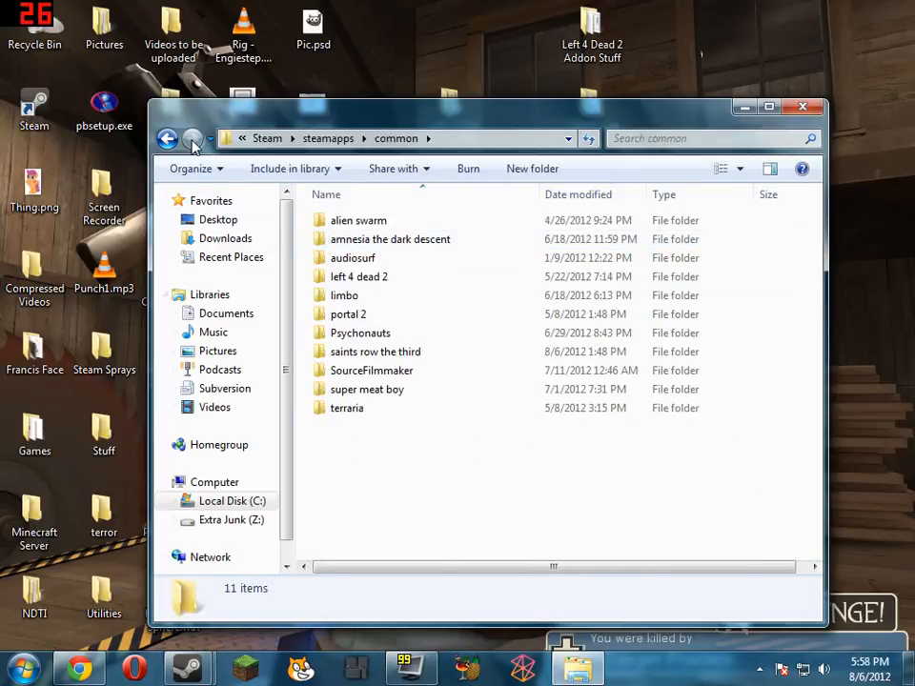
left_click(167, 141)
Open the addons folder of the inner garrysmod folder, inside the Steam account's folder
double_click(388, 216)
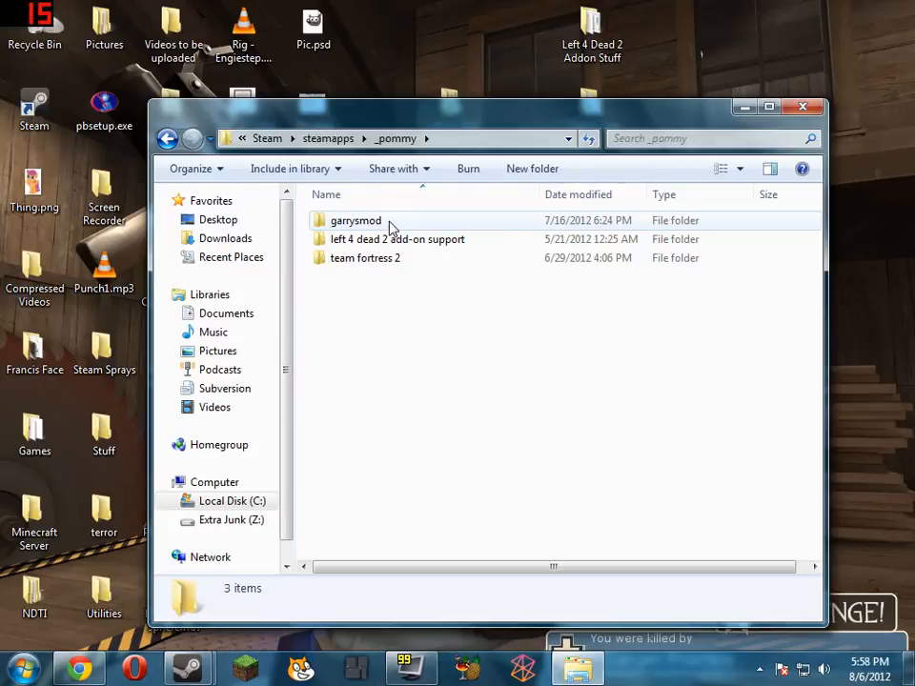
double_click(390, 224)
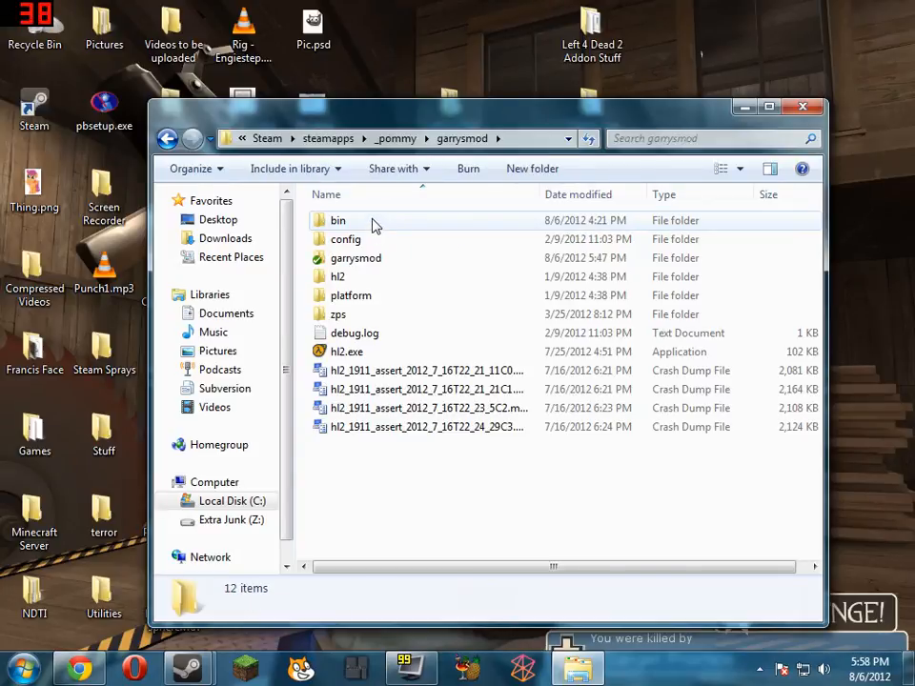
double_click(371, 224)
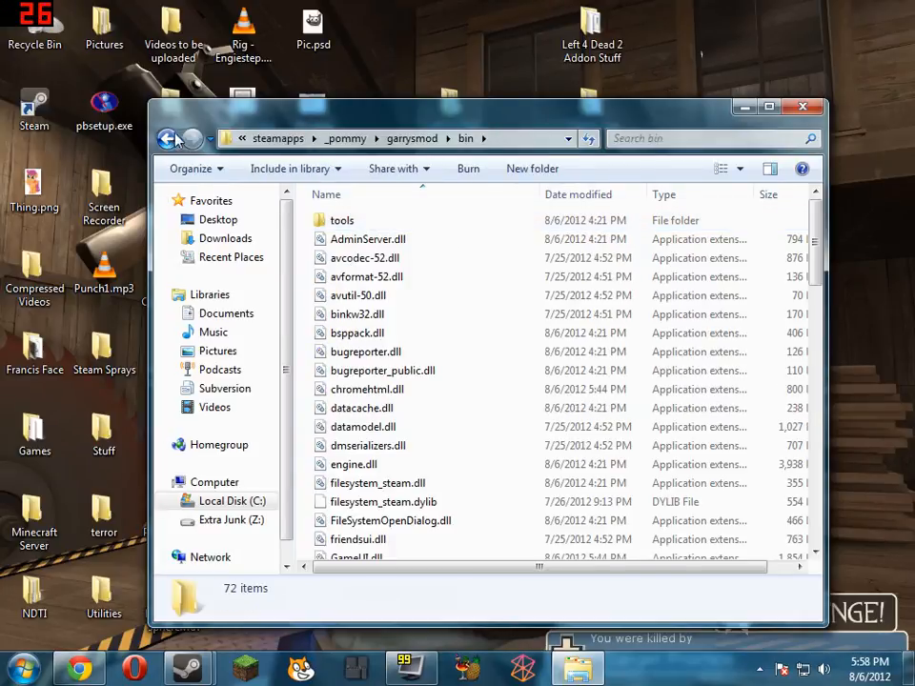
key("BackSpace")
double_click(391, 266)
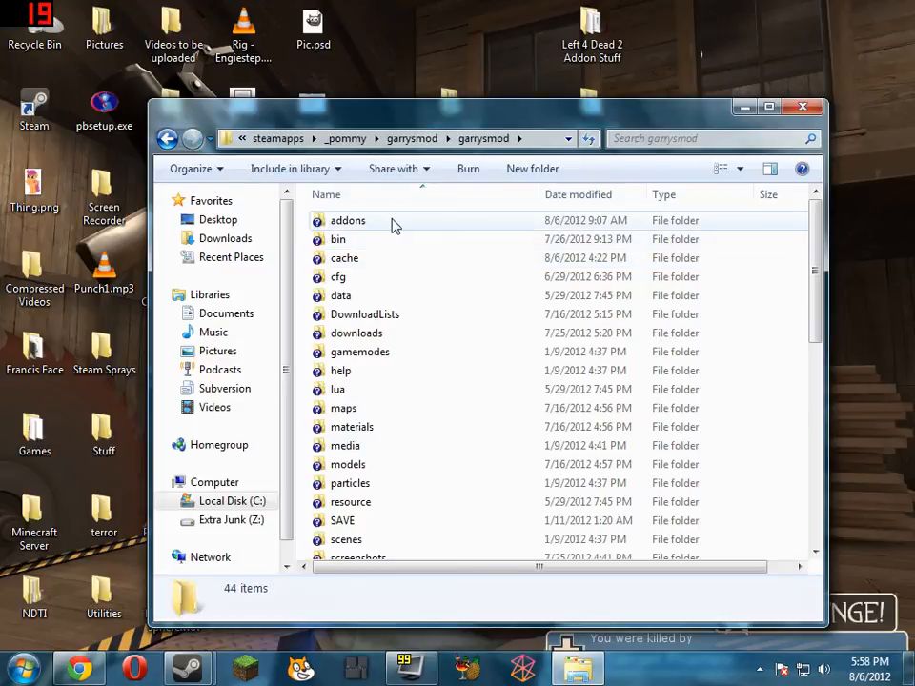
double_click(393, 225)
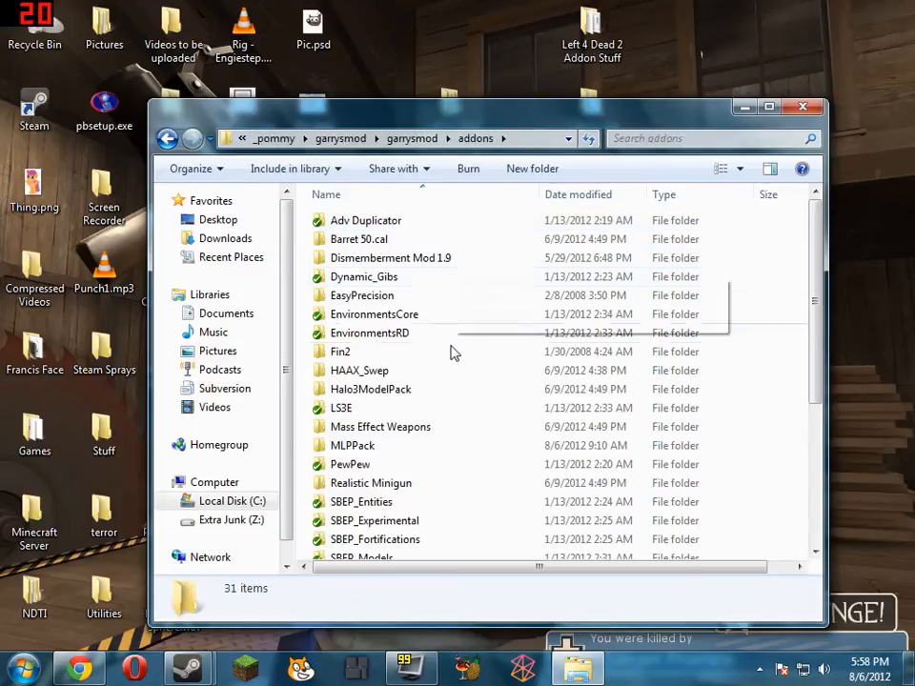
Open the MLPPack addon's mlp texture folder under materials\models
scroll(454, 362, "down", 2)
double_click(413, 346)
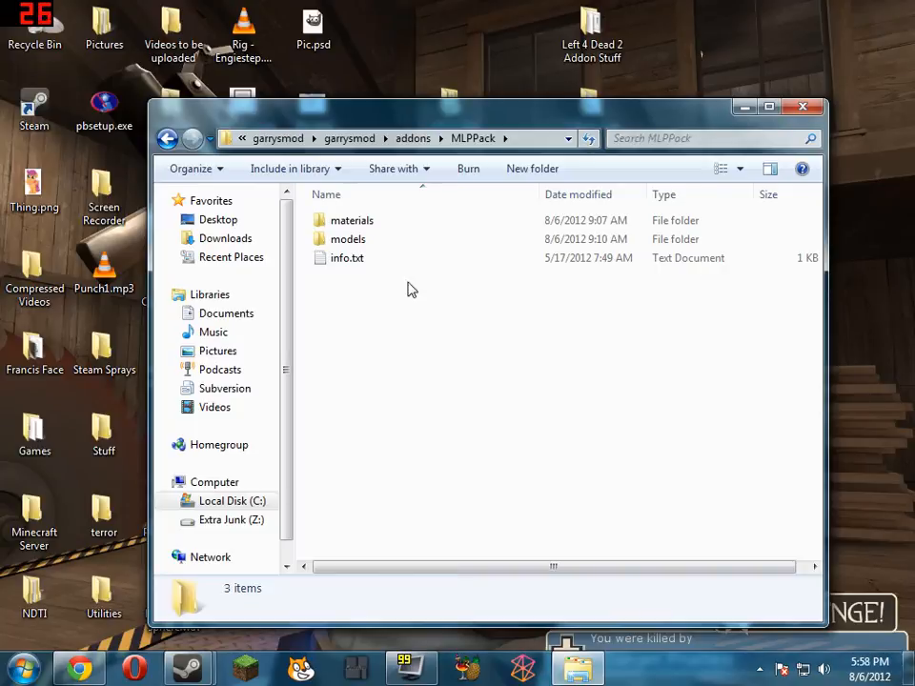
double_click(370, 225)
double_click(370, 225)
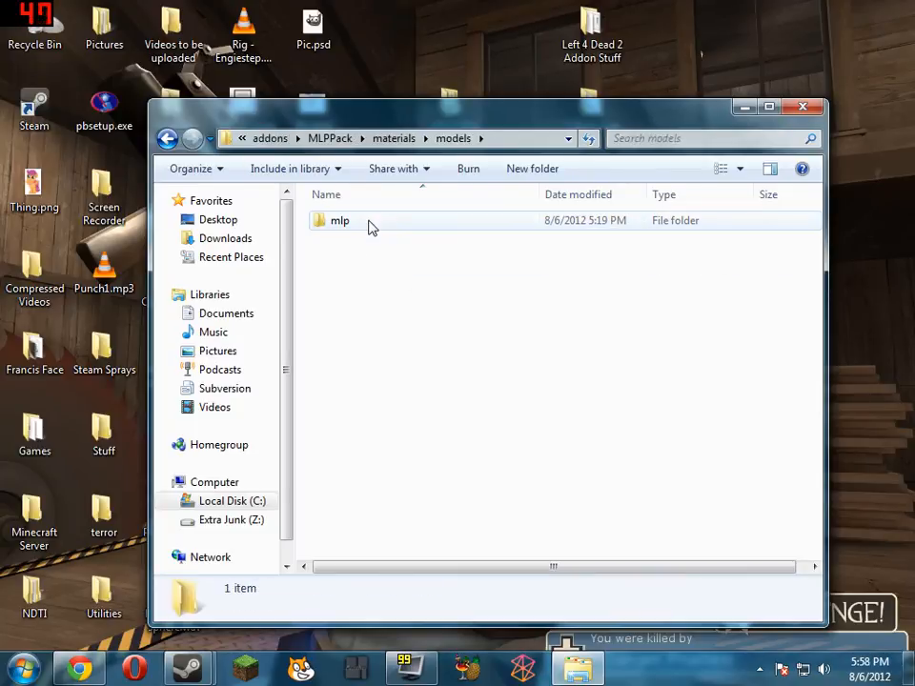
double_click(370, 225)
View the band.vtf texture from the template2 folder in VTFEdit and close it again
scroll(505, 354, "down", 4)
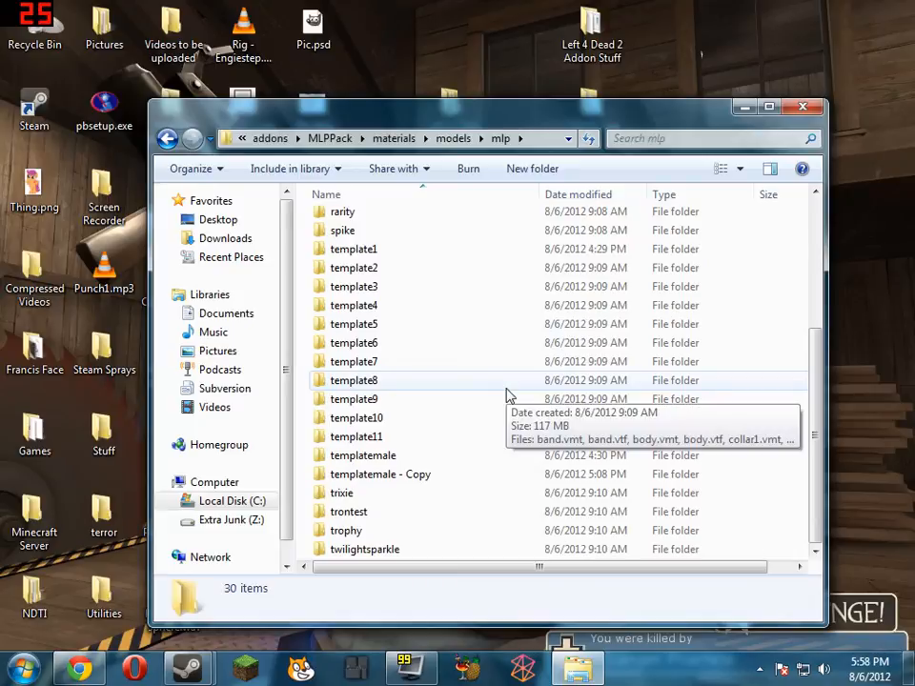
left_click(419, 473)
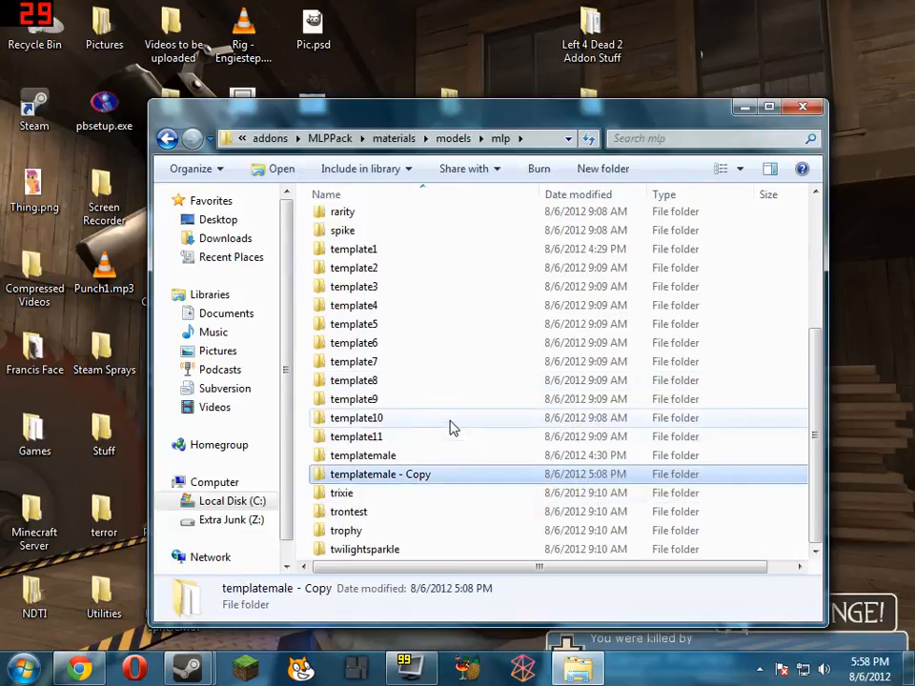
left_click(419, 438)
left_click(398, 252)
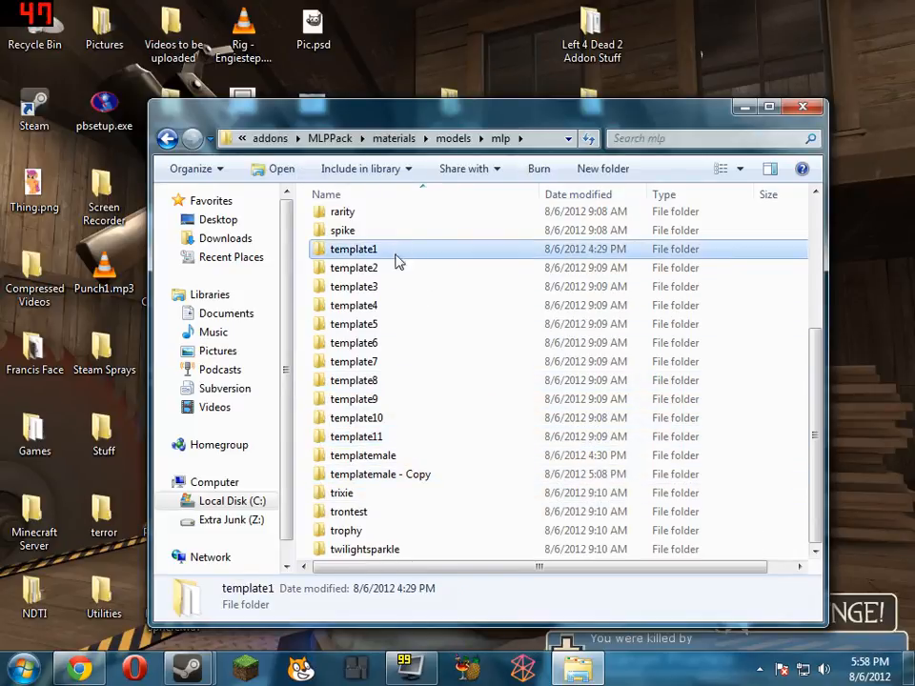
double_click(401, 268)
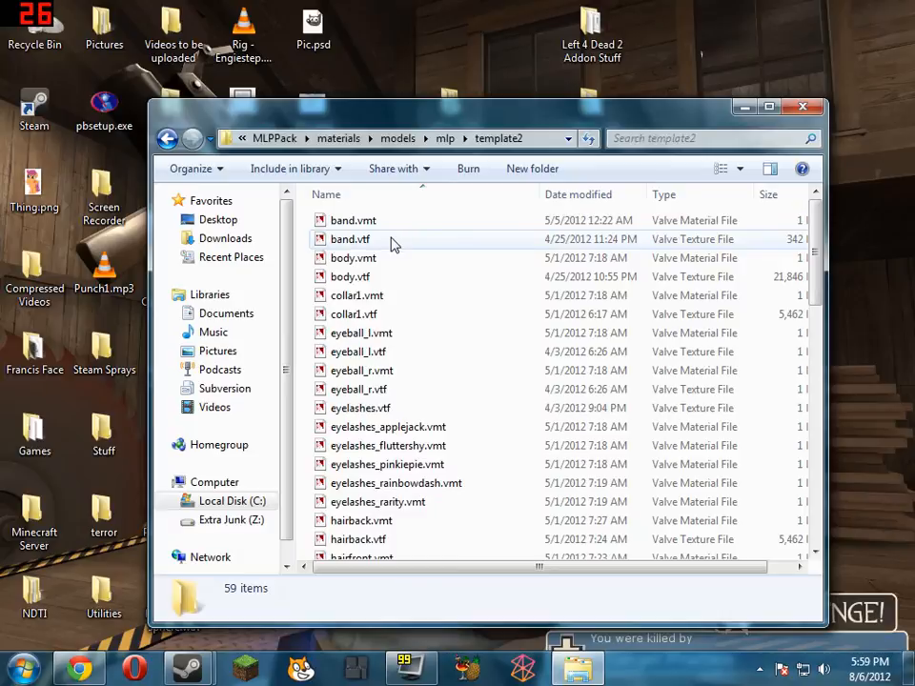
left_click(392, 241)
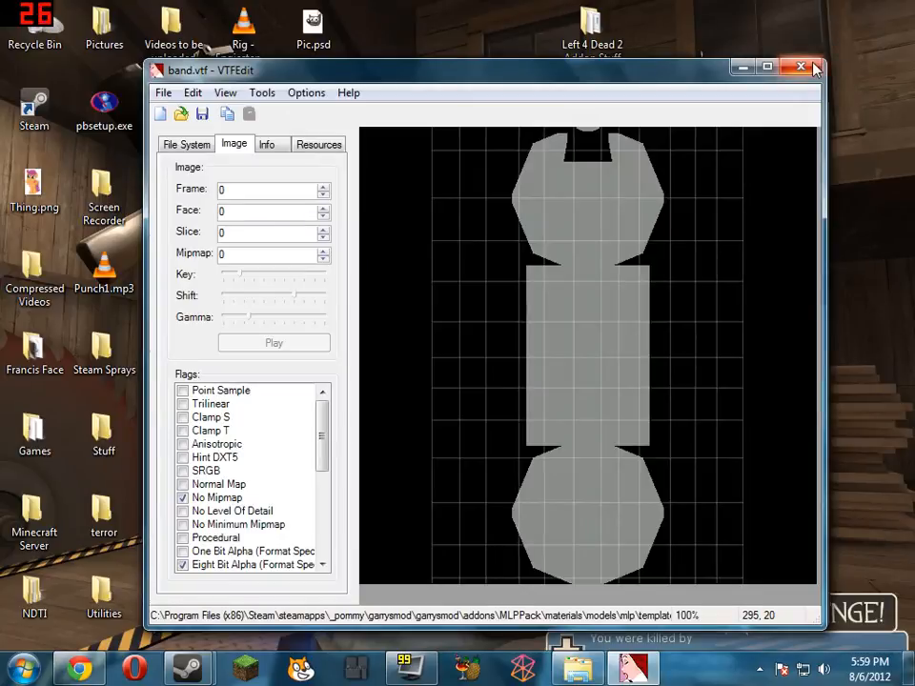
left_click(801, 66)
Examine template2's whole body.vtf texture in VTFEdit at 12.5% zoom, and close it
double_click(363, 278)
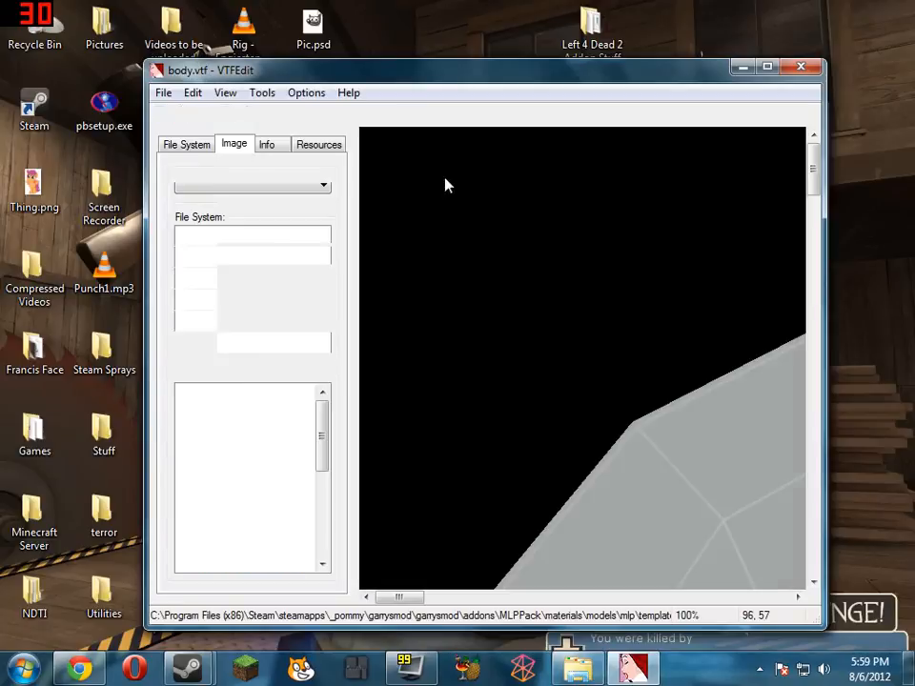
right_click(445, 184)
left_click(533, 213)
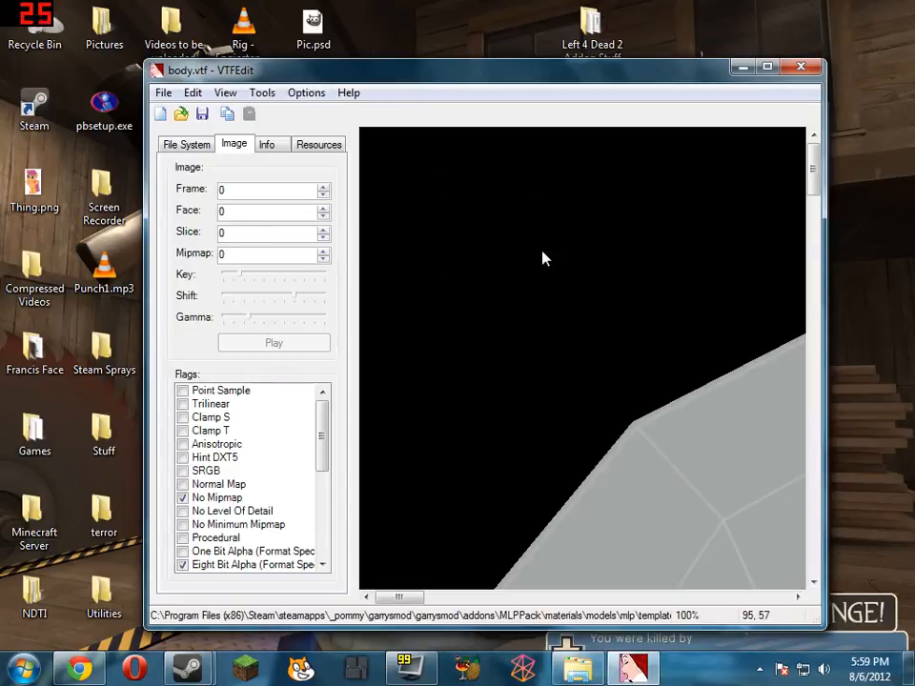
right_click(543, 257)
left_click(598, 279)
right_click(566, 303)
left_click(583, 330)
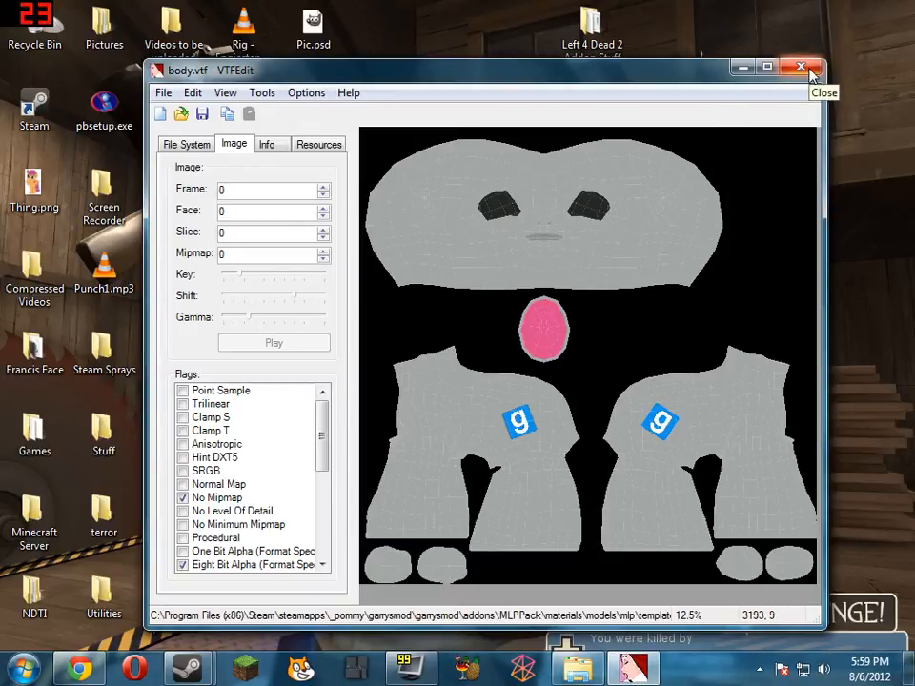
right_click(647, 211)
left_click(679, 217)
right_click(483, 207)
left_click(551, 217)
key("alt+F4")
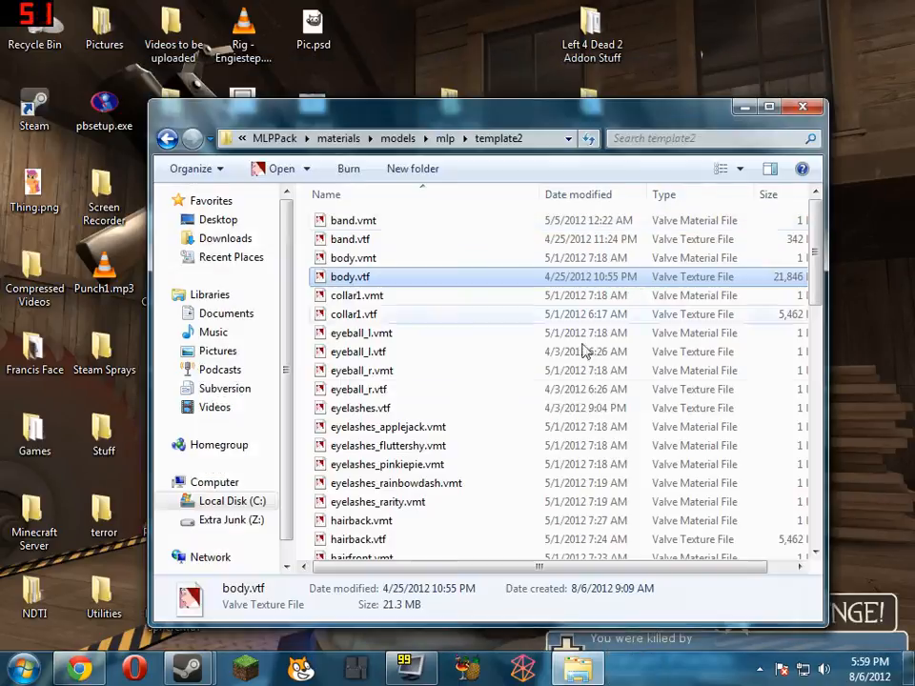
Return to the mlp folder and open body.vtf from the fluttershy folder in VTFEdit
left_click(445, 139)
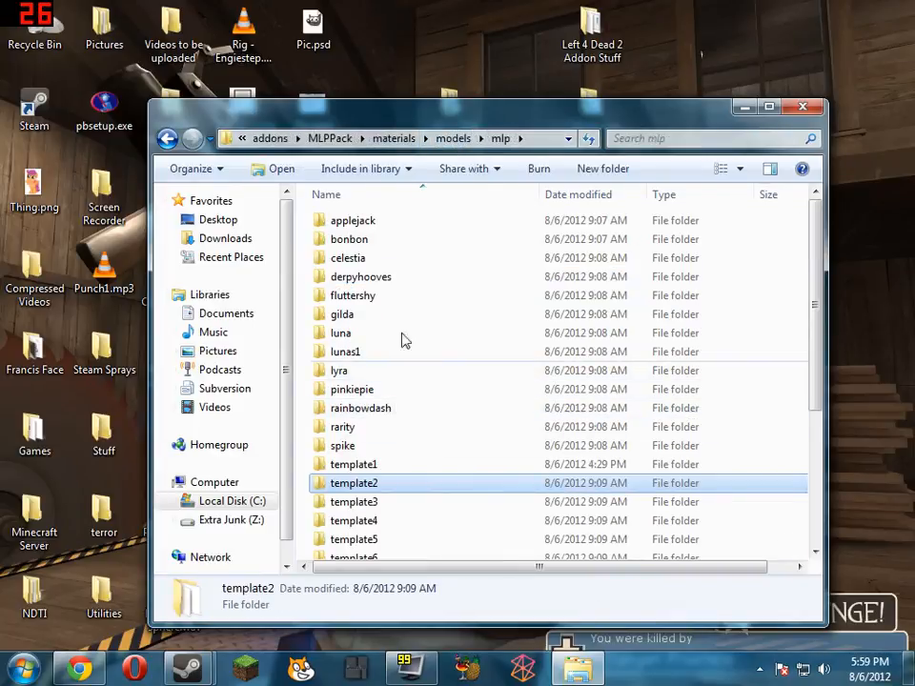
double_click(395, 297)
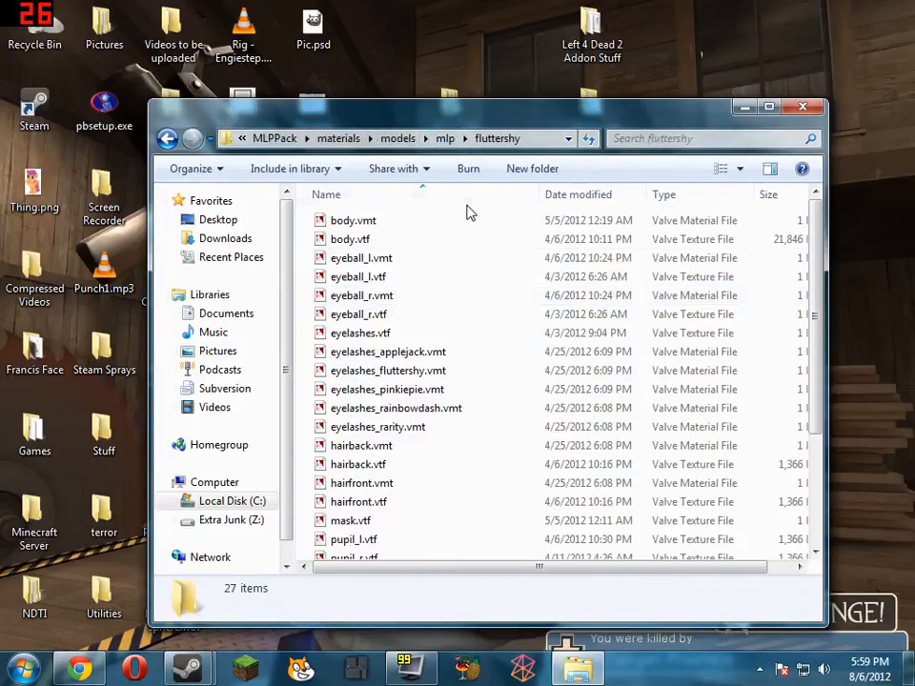
double_click(393, 239)
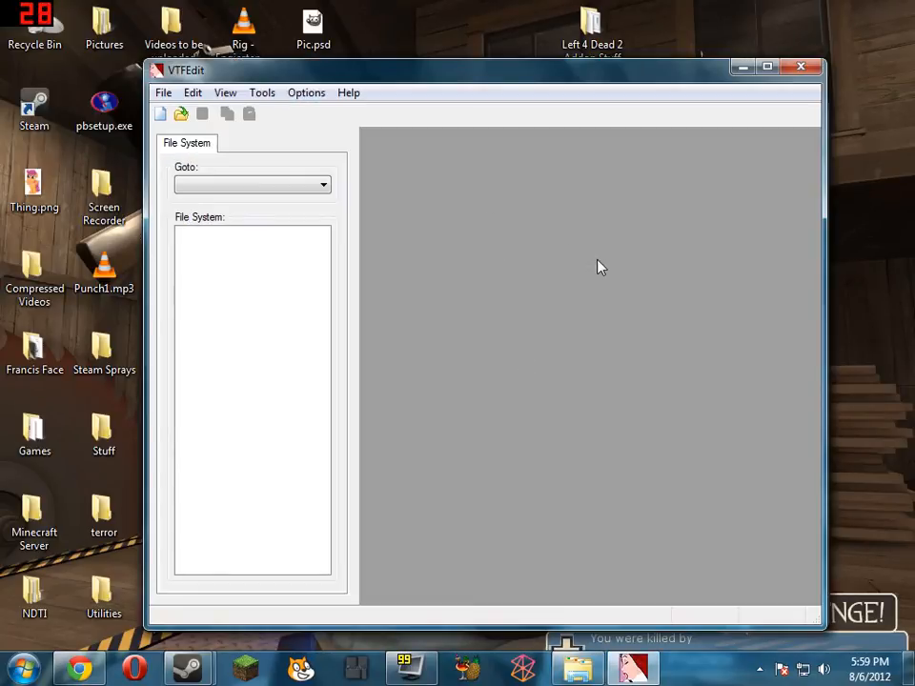
key("super")
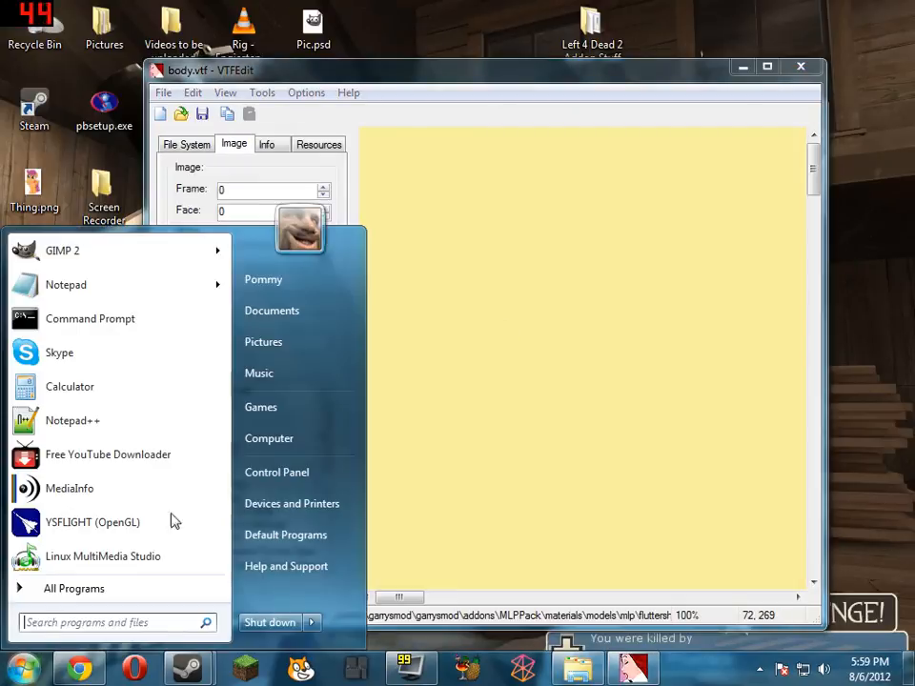
left_click(309, 440)
left_click(815, 19)
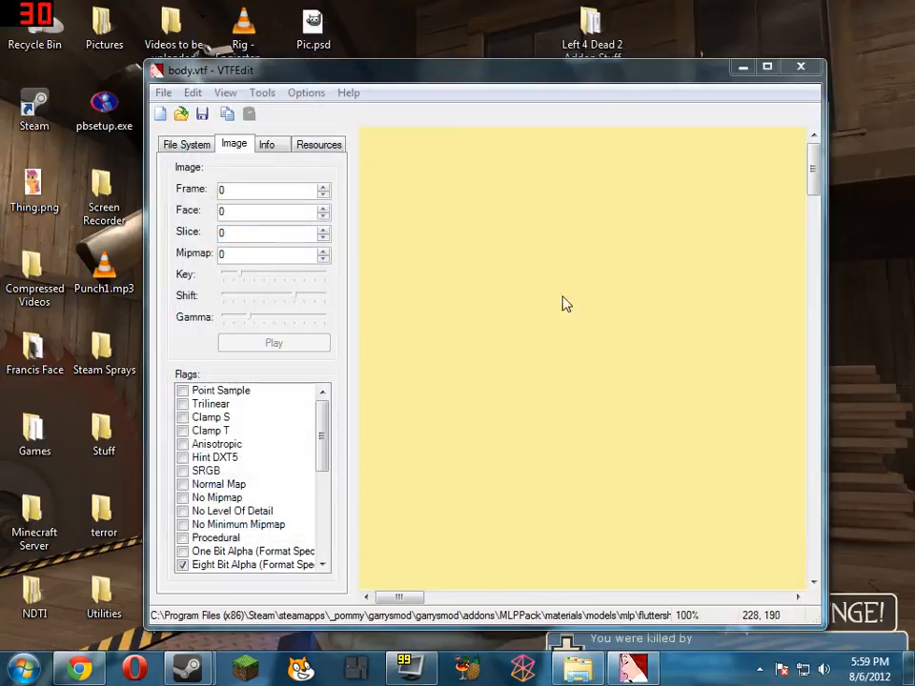
Zoom out to 12.5% to examine the entire Fluttershy body texture
right_click(619, 290)
left_click(676, 304)
right_click(593, 283)
left_click(647, 315)
right_click(574, 300)
left_click(600, 310)
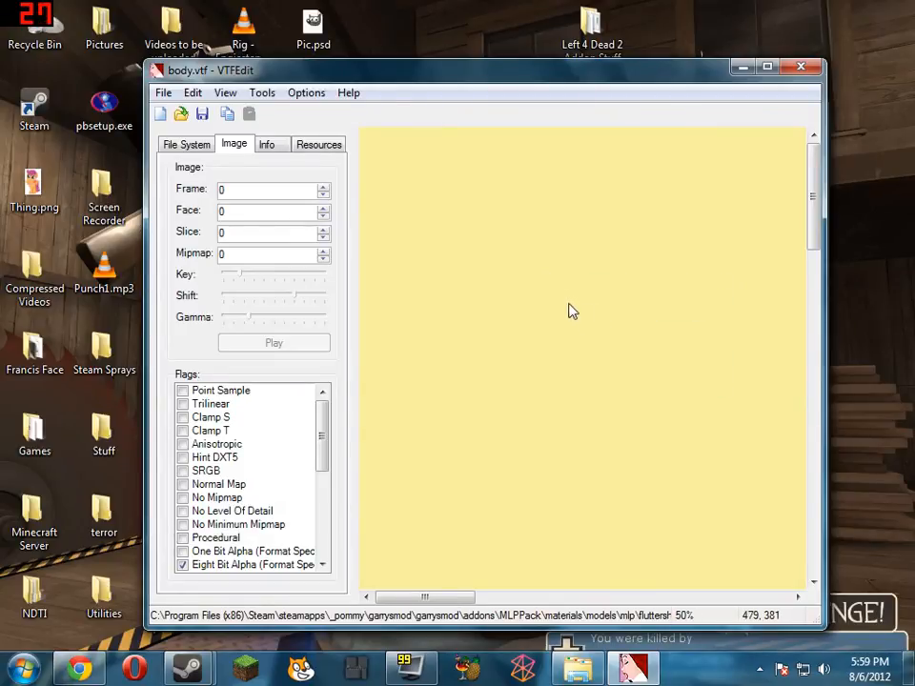
right_click(550, 228)
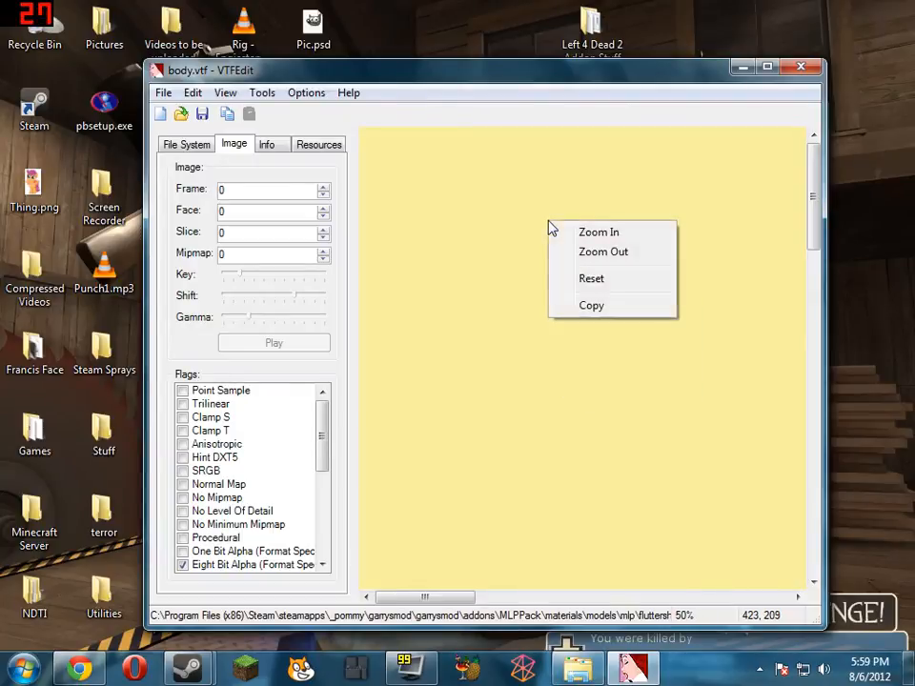
left_click(596, 253)
right_click(600, 335)
left_click(631, 364)
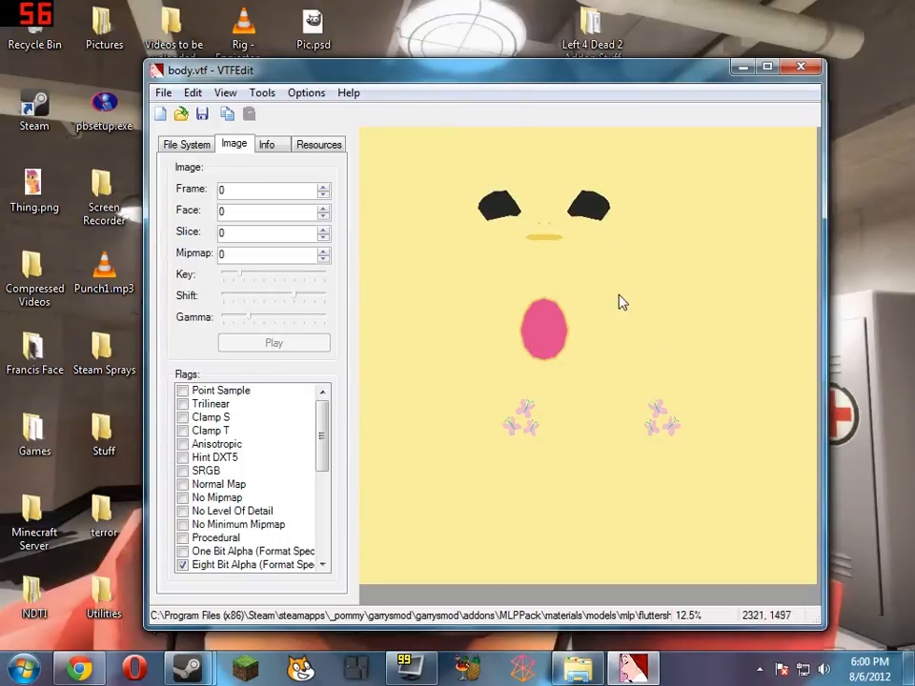
Export all of the Fluttershy texture's images as body.tga in TGA format into a new Desktop folder named WUBU
left_click(165, 93)
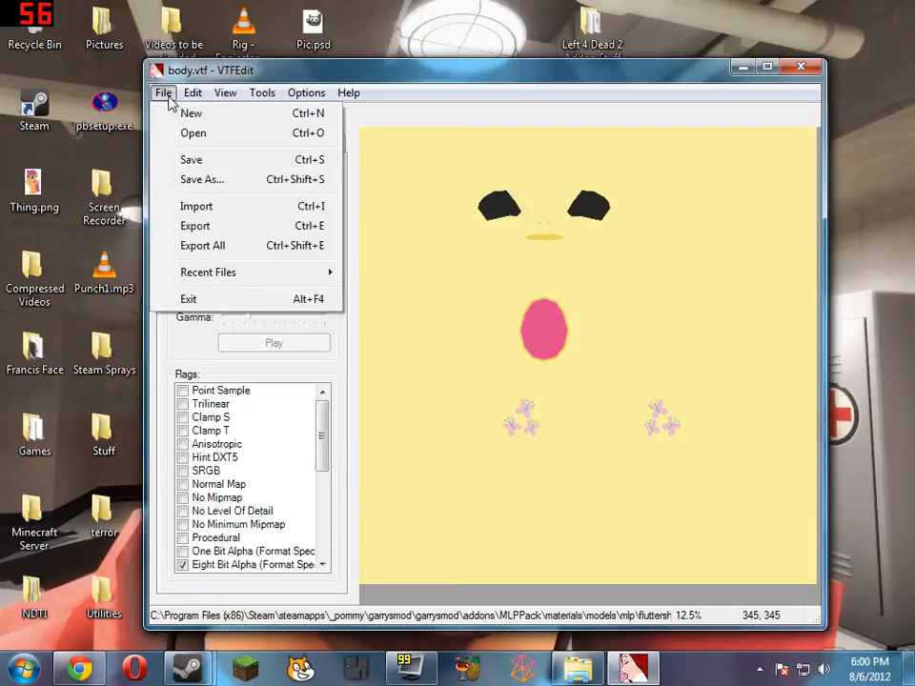
left_click(271, 250)
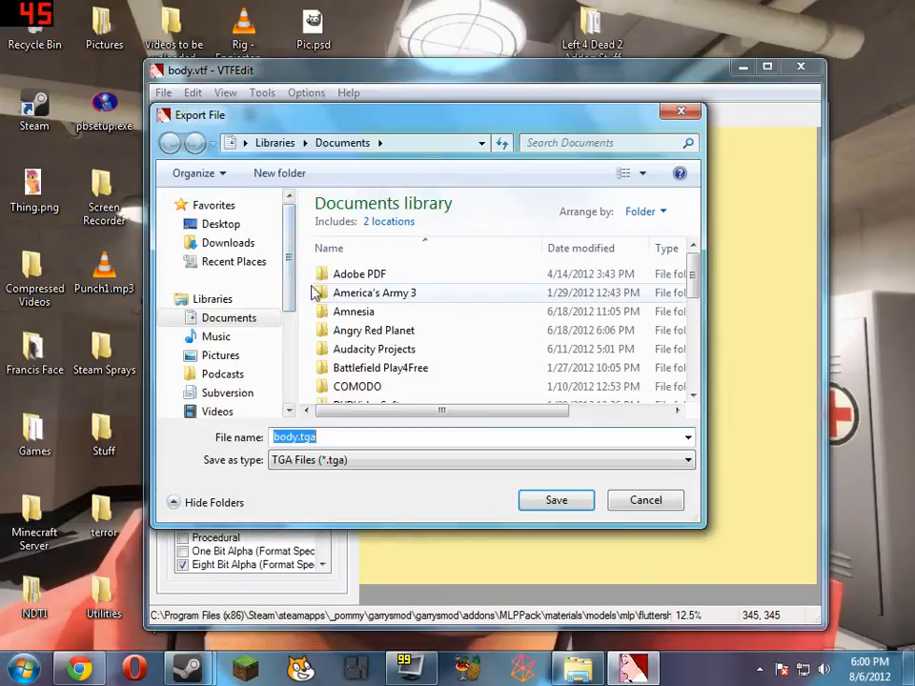
left_click(233, 225)
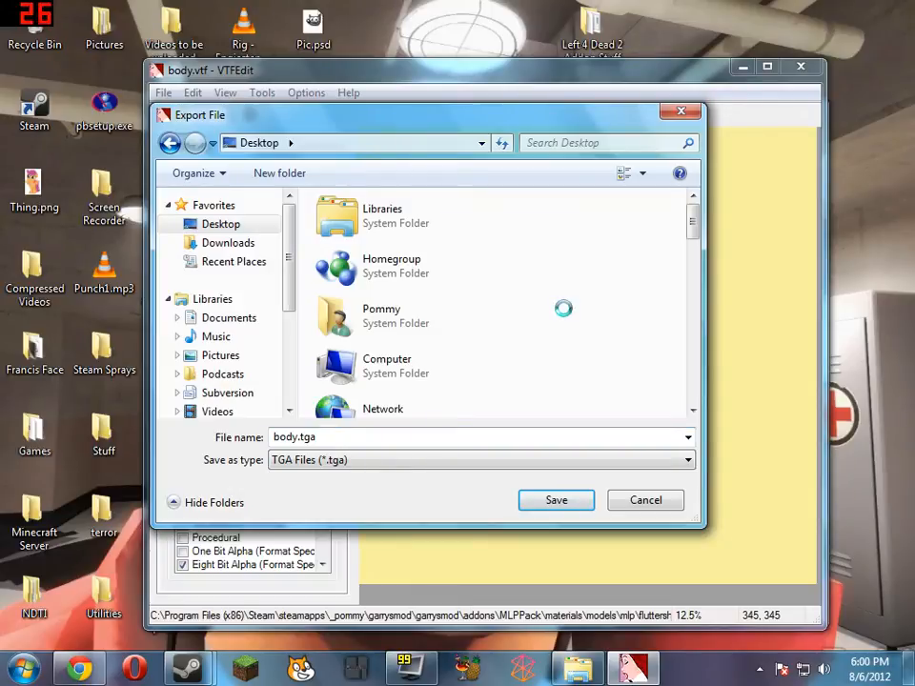
right_click(563, 308)
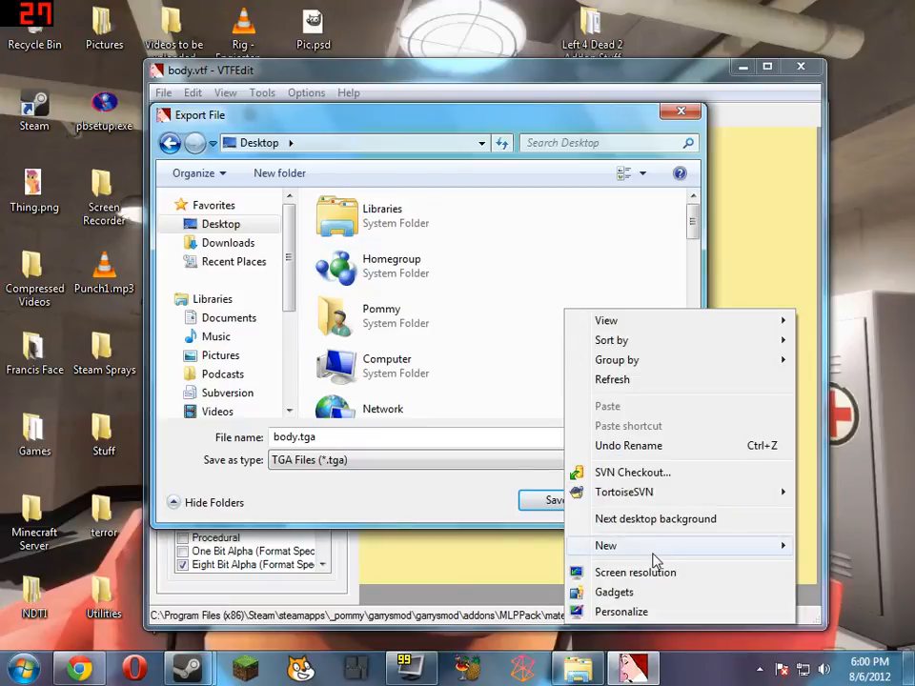
mouse_move(655, 562)
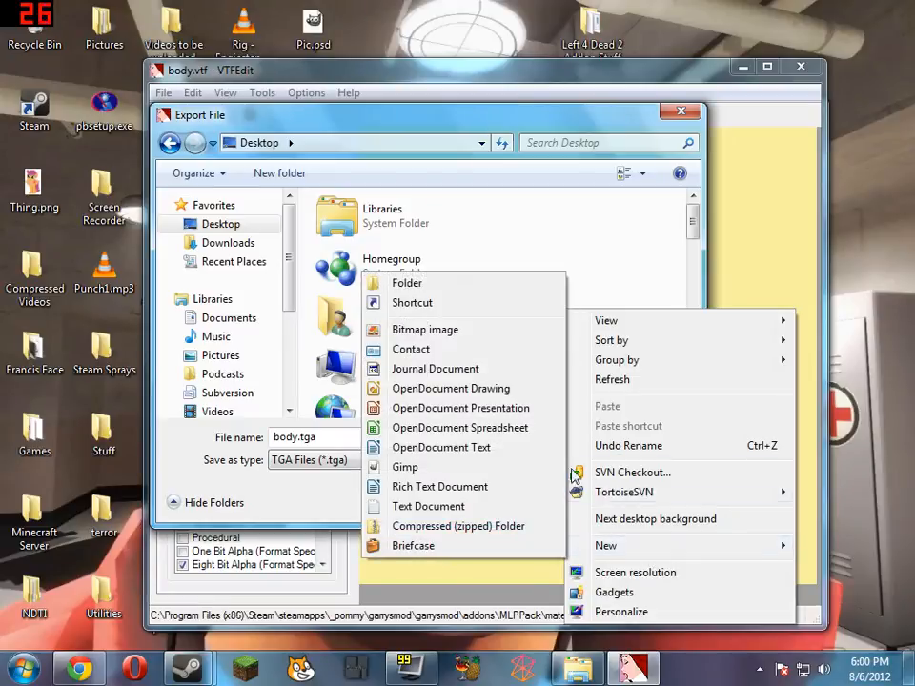
left_click(514, 291)
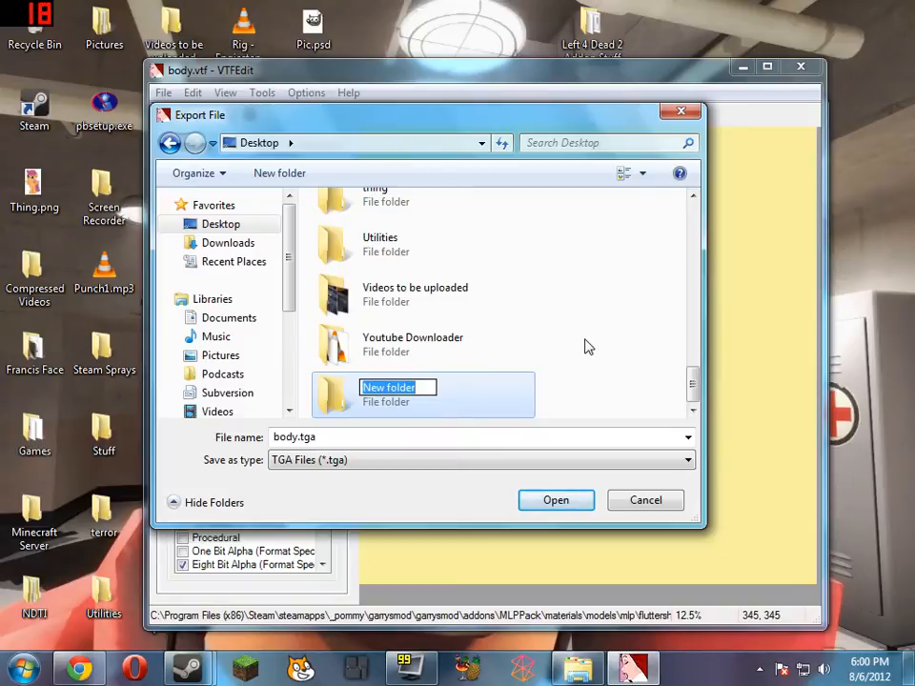
type("WUBU")
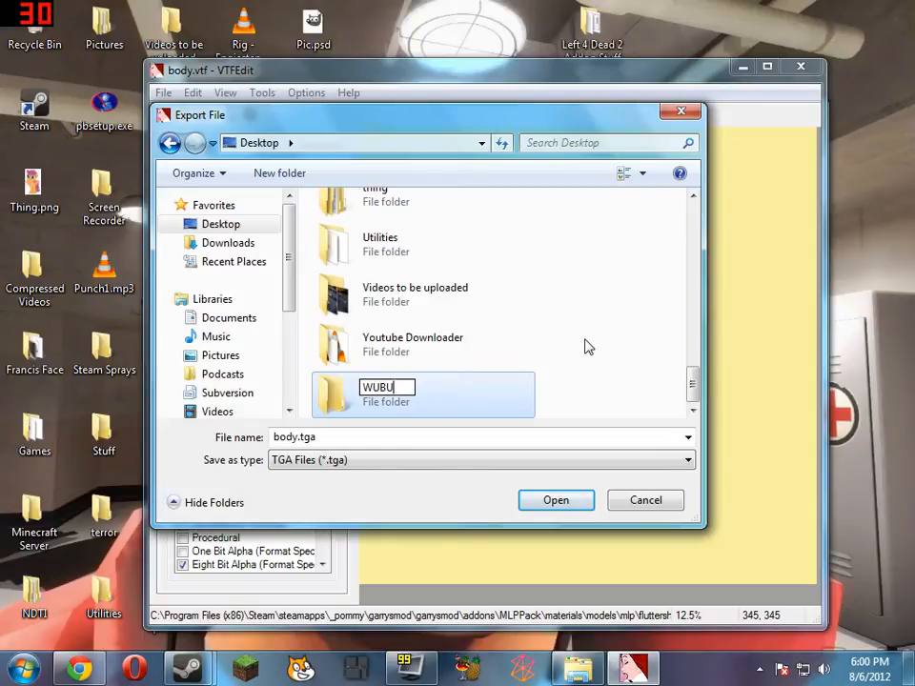
key("Return")
key("Return")
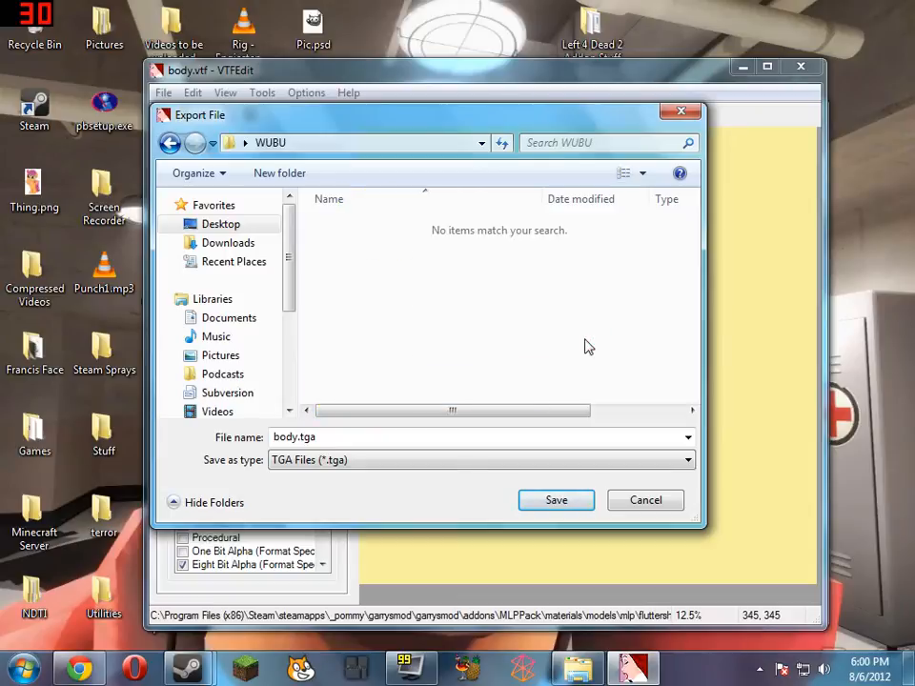
left_click(560, 504)
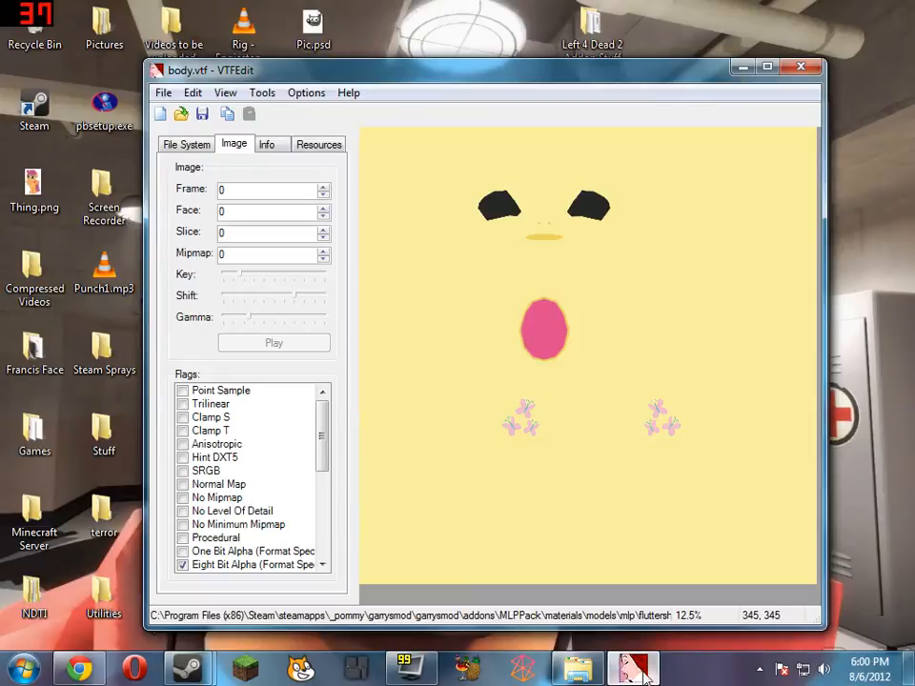
Minimize VTFEdit and the fluttershy folder window, open the desktop's WUBU folder and select the exported TGA file
key("alt+F4")
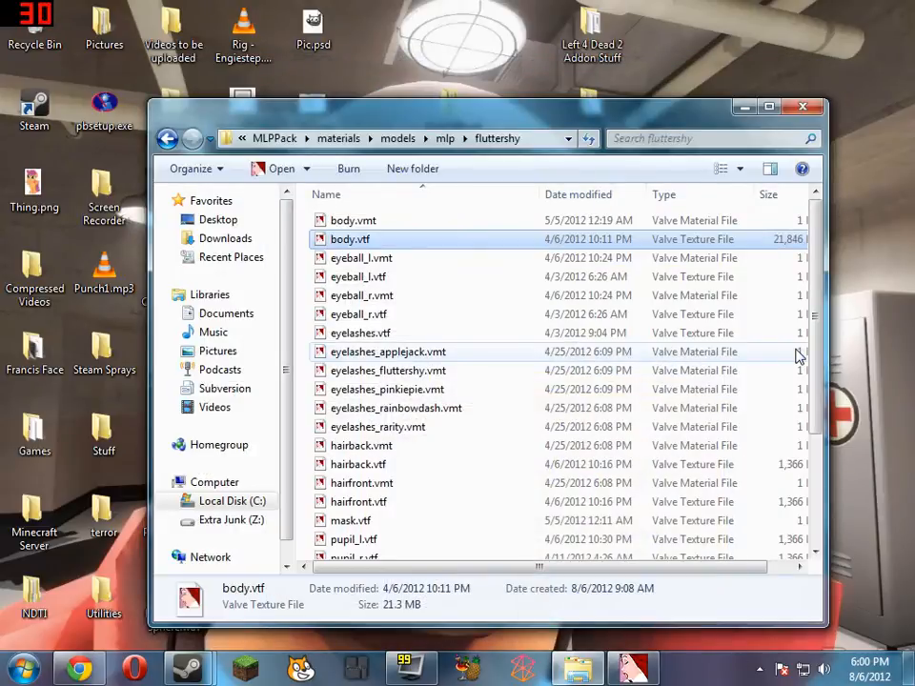
left_click(750, 112)
double_click(316, 447)
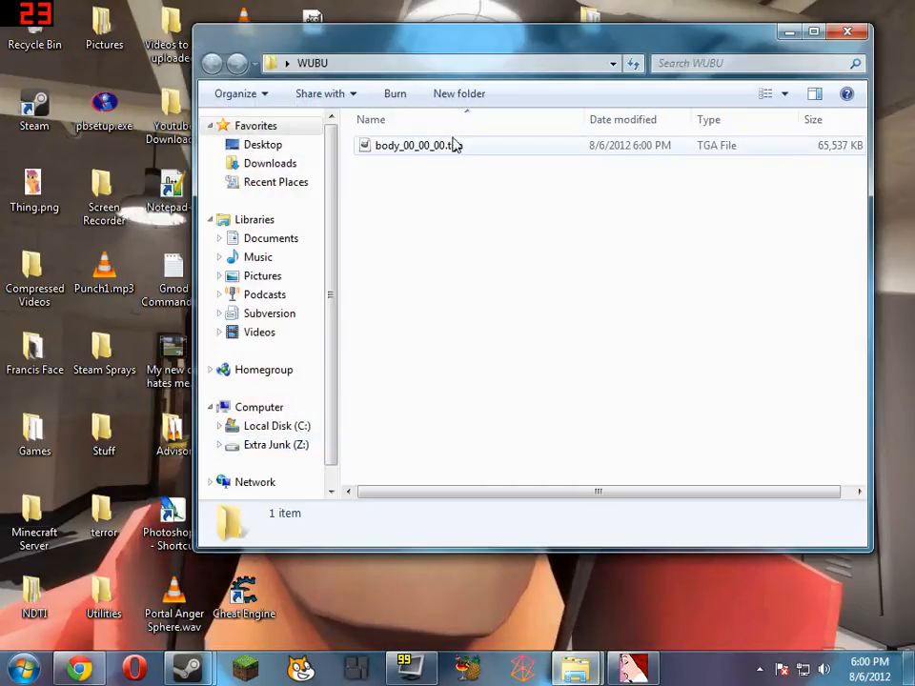
left_click(454, 145)
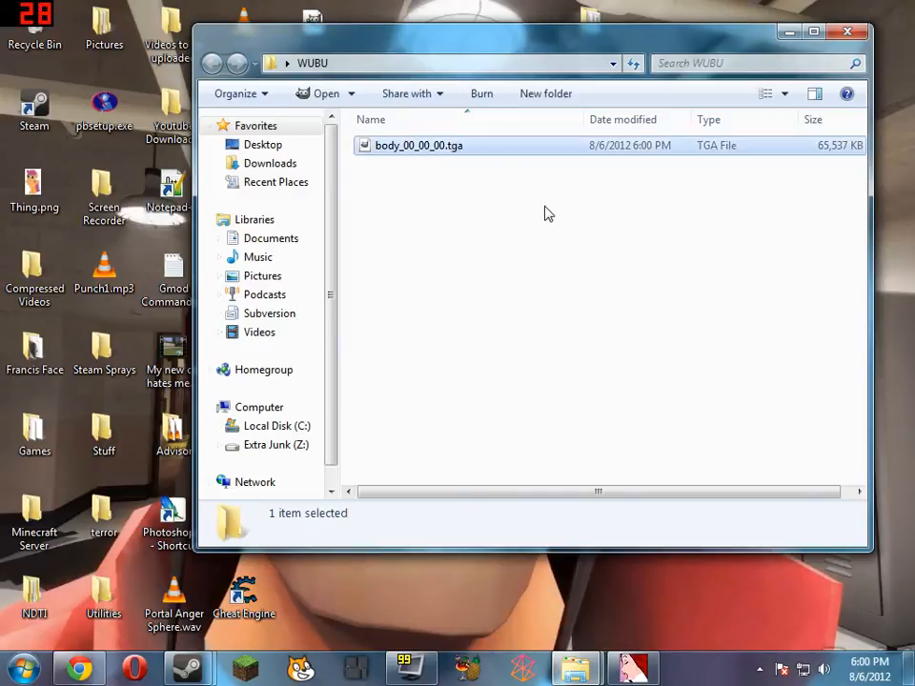
Switch back to VTFEdit, review the file formats offered for exporting, cancel the export and close VTFEdit
key("alt+Tab")
left_click(163, 93)
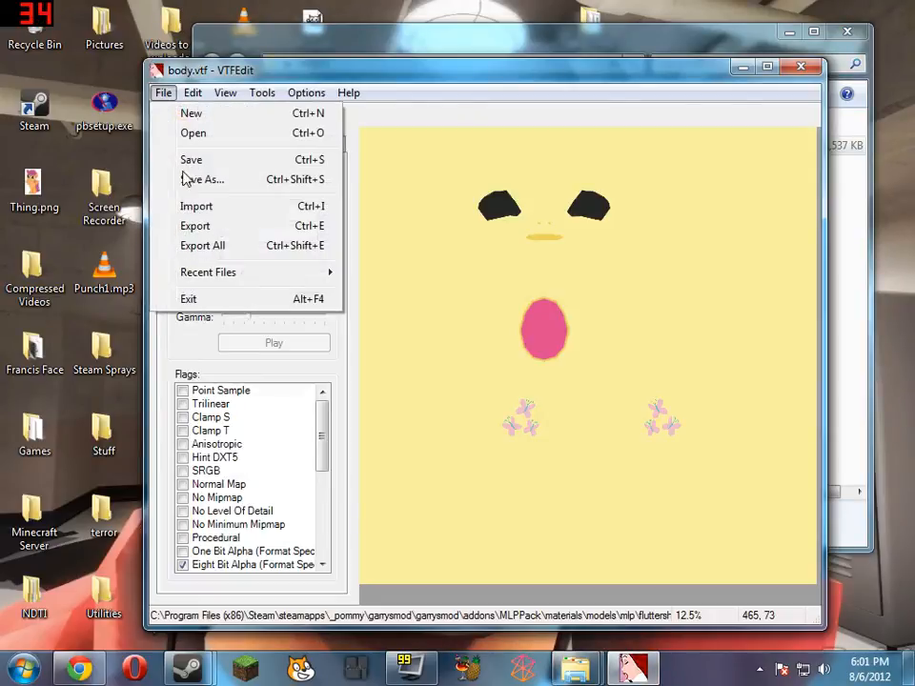
left_click(200, 226)
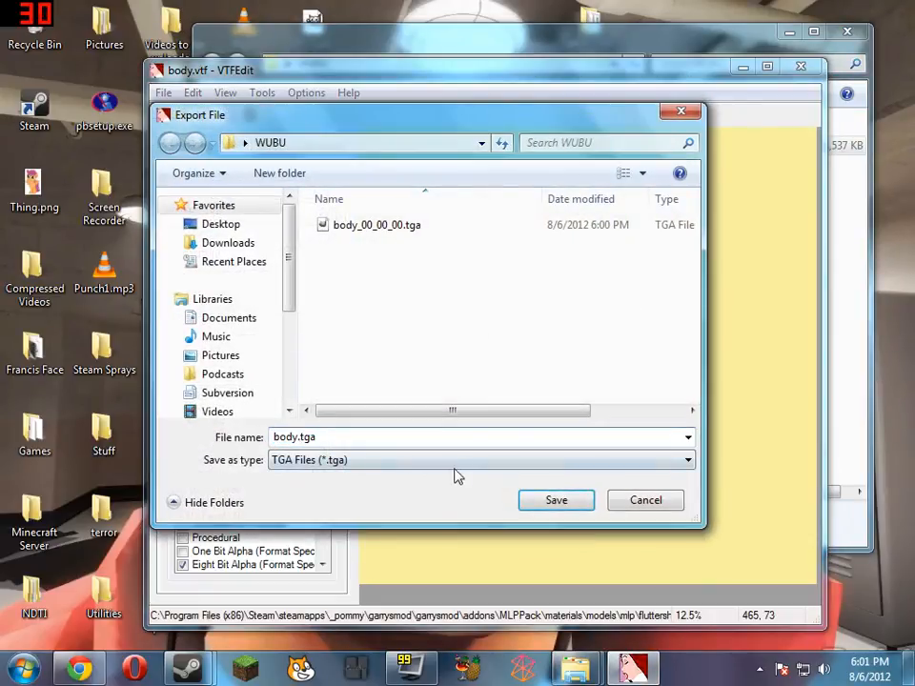
left_click(453, 461)
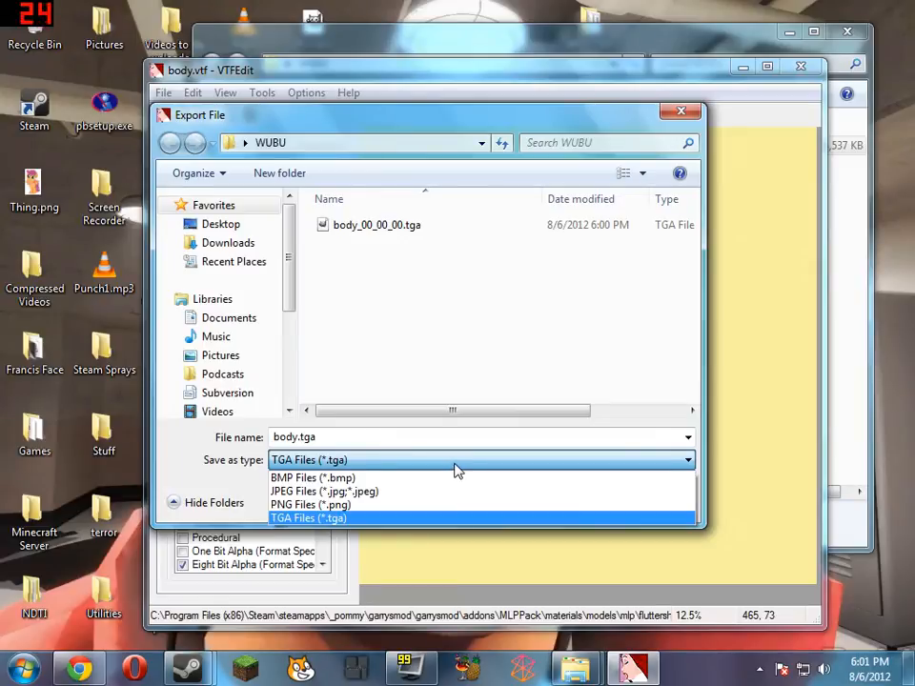
left_click(508, 458)
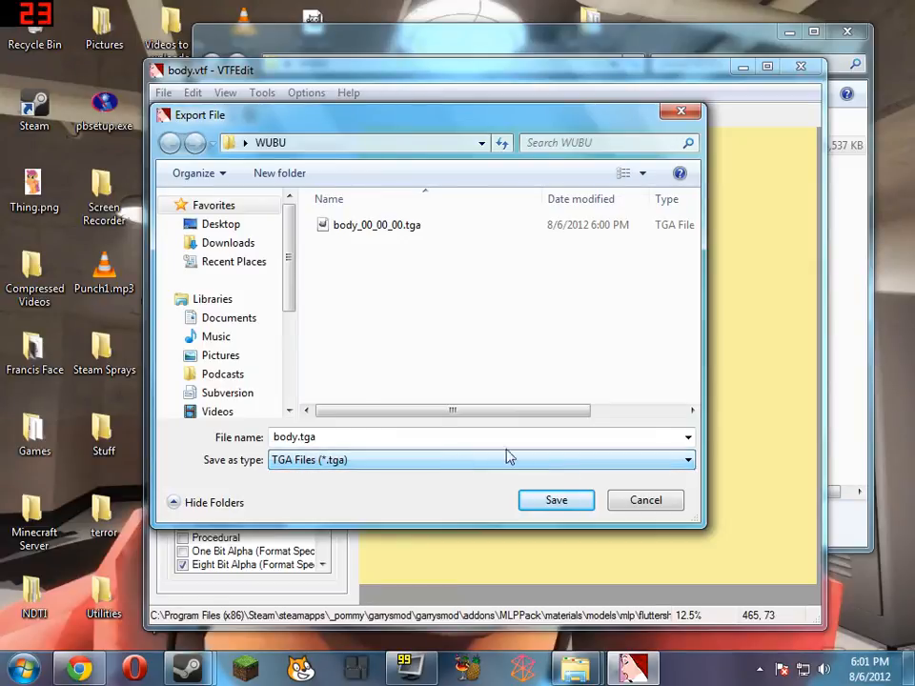
left_click(645, 501)
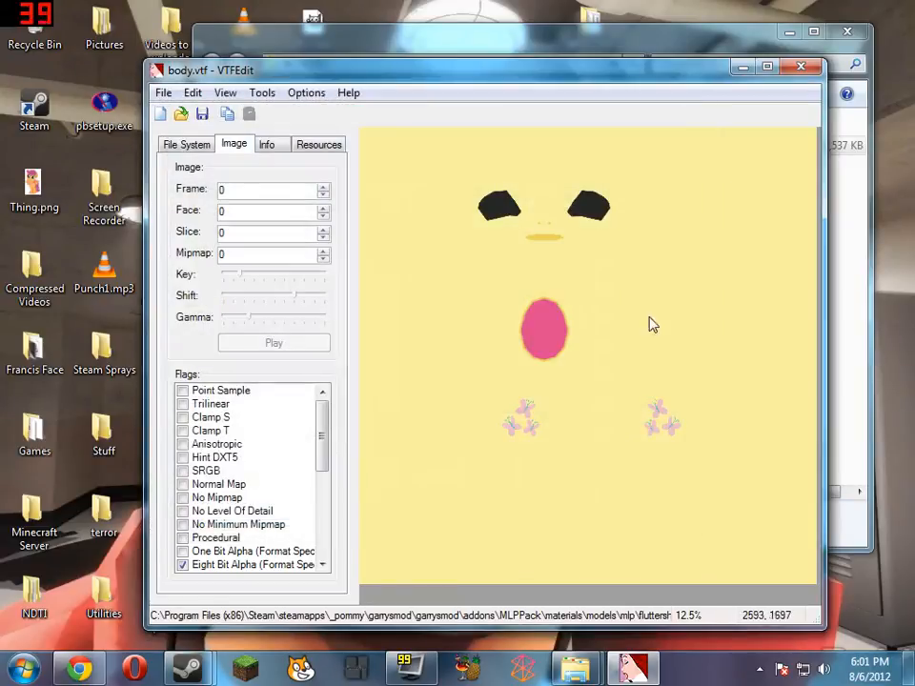
left_click(800, 68)
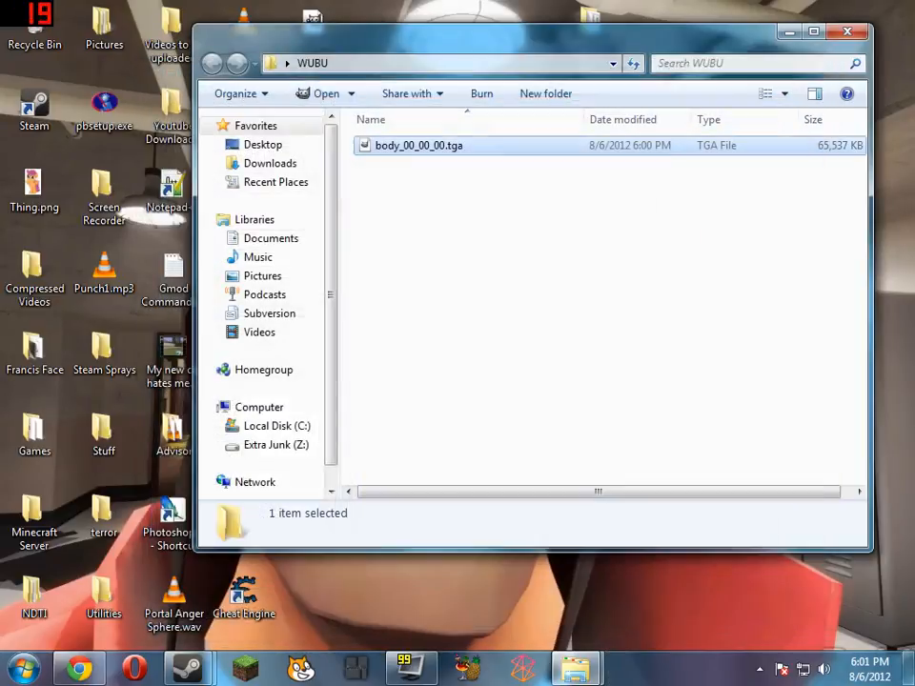
Rename the exported texture file in the WUBU folder to body.tga and open it in GIMP
left_click(446, 150)
left_click(446, 148)
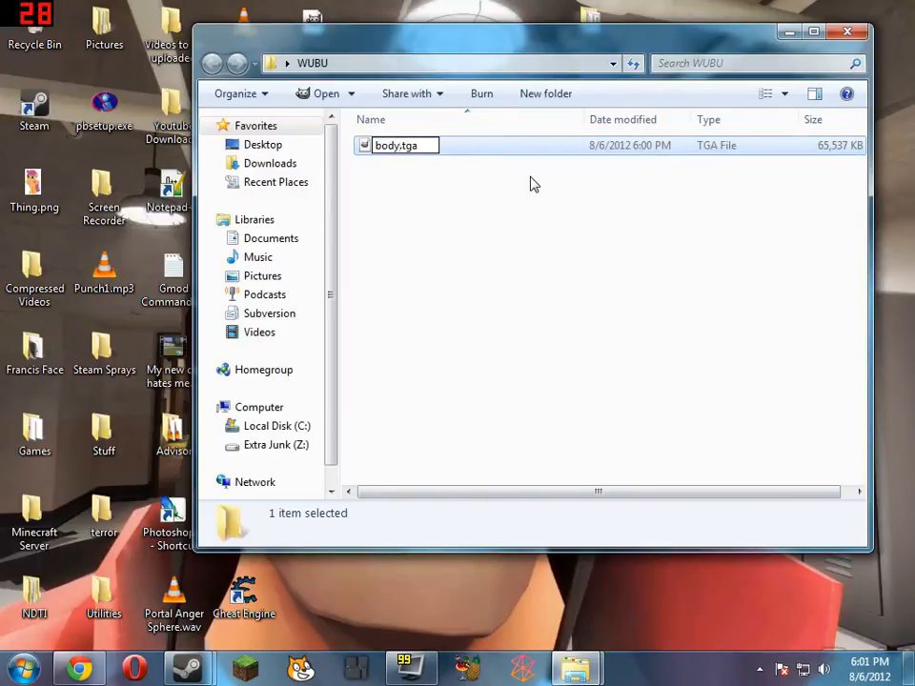
key("Return")
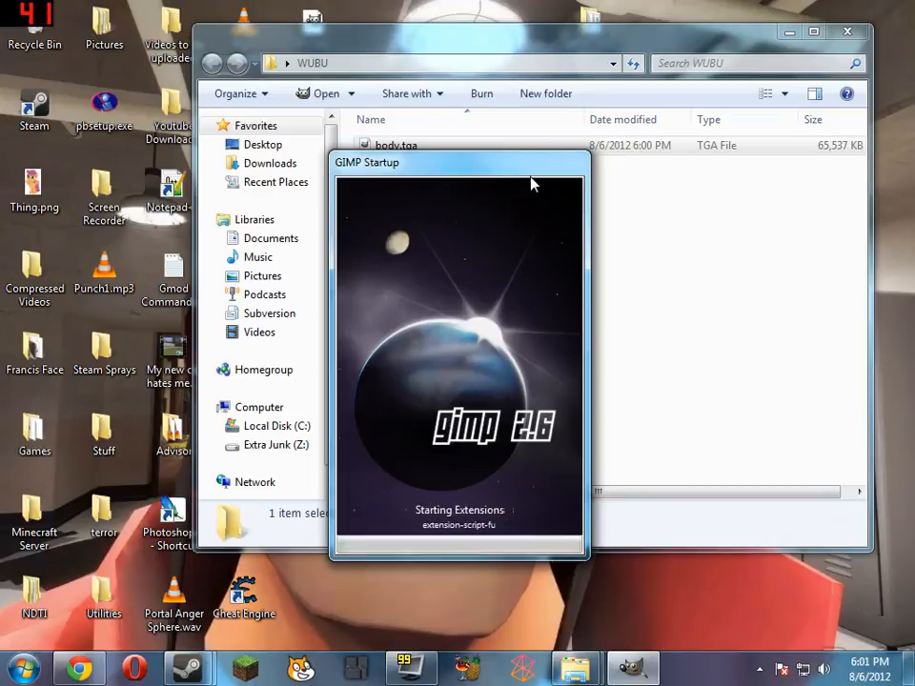
View the reference pony picture Thing.png from the desktop and close it
double_click(25, 202)
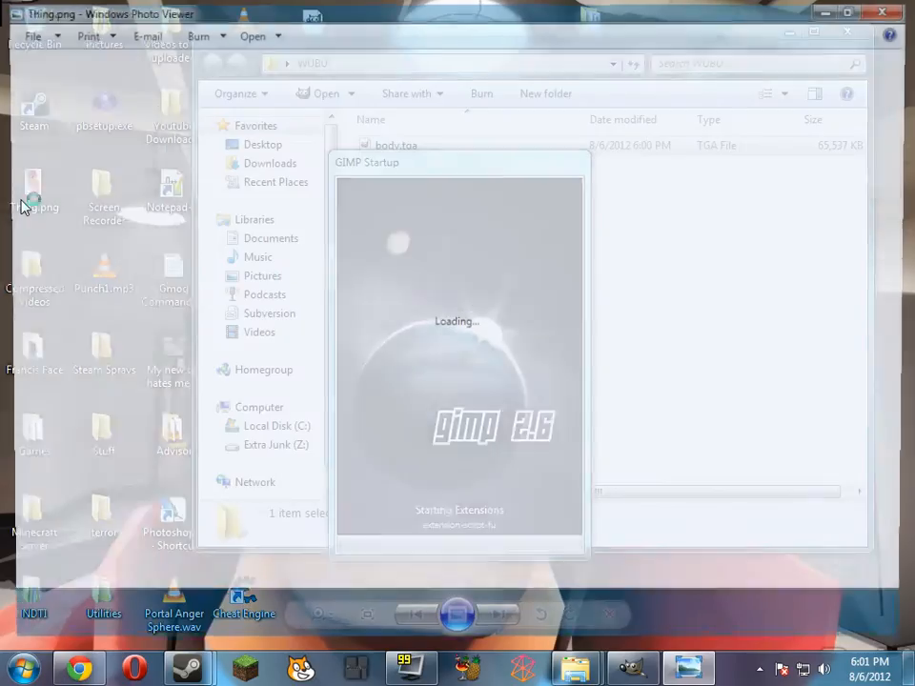
scroll(490, 408, "up", 5)
scroll(534, 386, "down", 5)
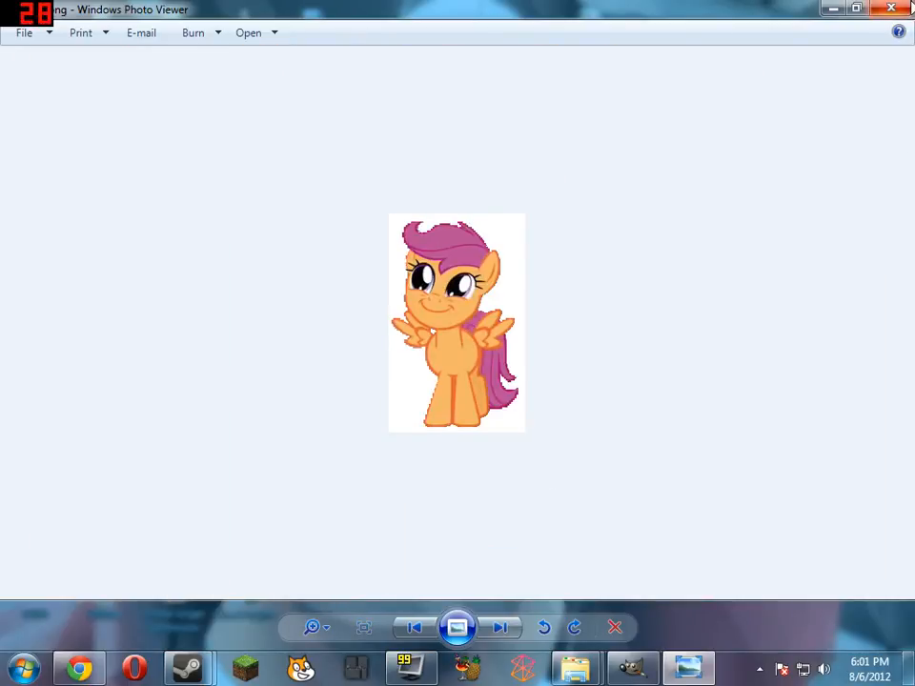
left_click(907, 8)
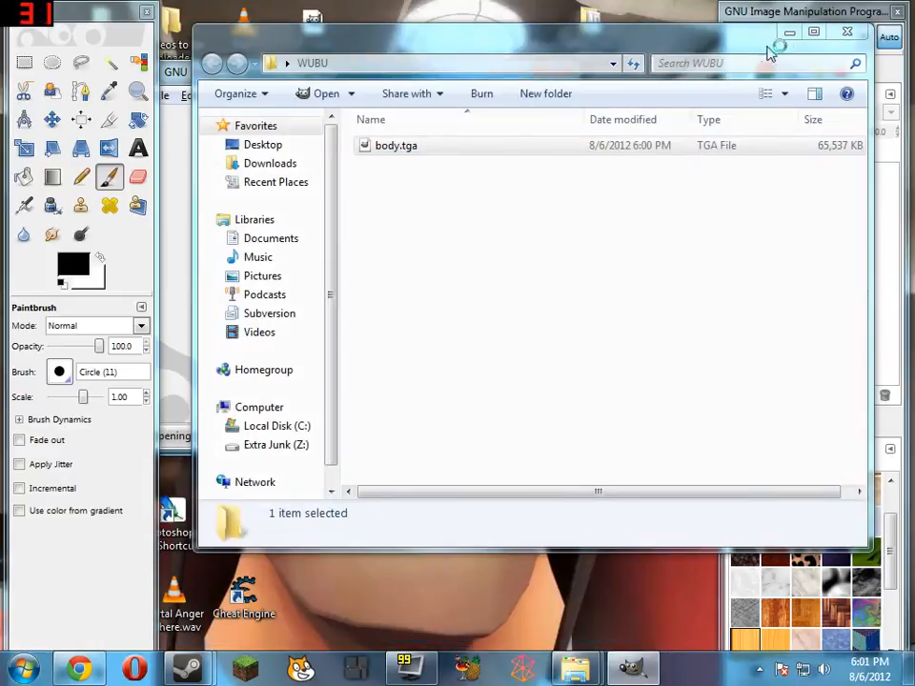
Switch to body.tga in GIMP and Bucket Fill the yellow body background with bright red
left_click(790, 33)
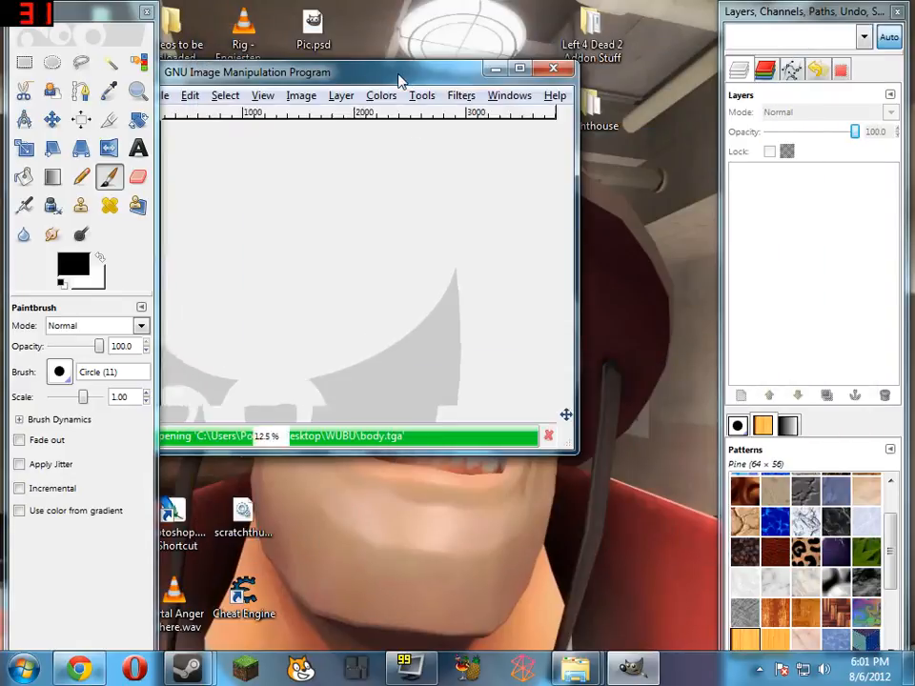
left_click_drag(402, 77, 452, 71)
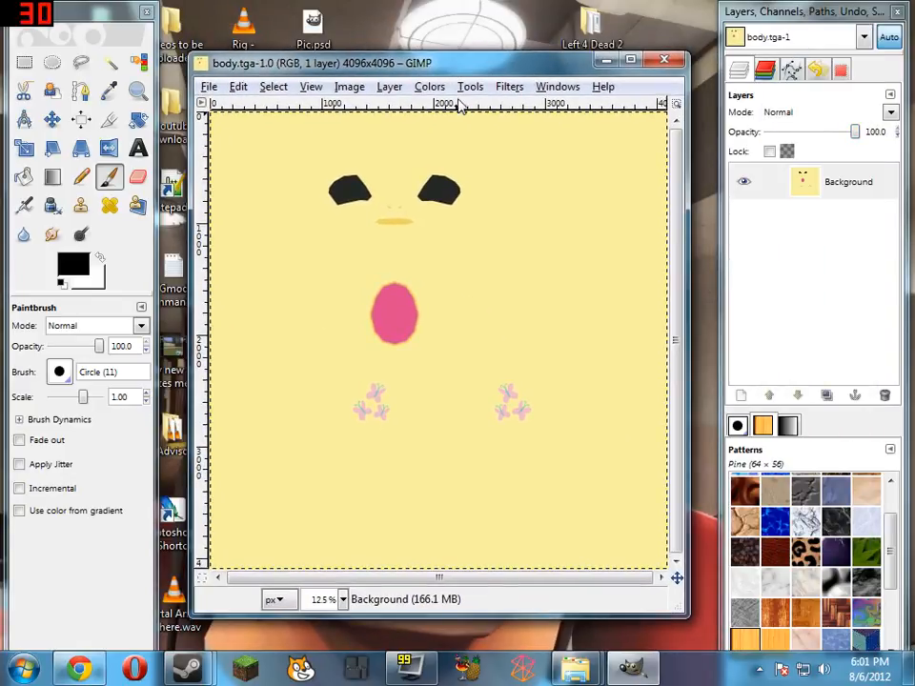
left_click(24, 176)
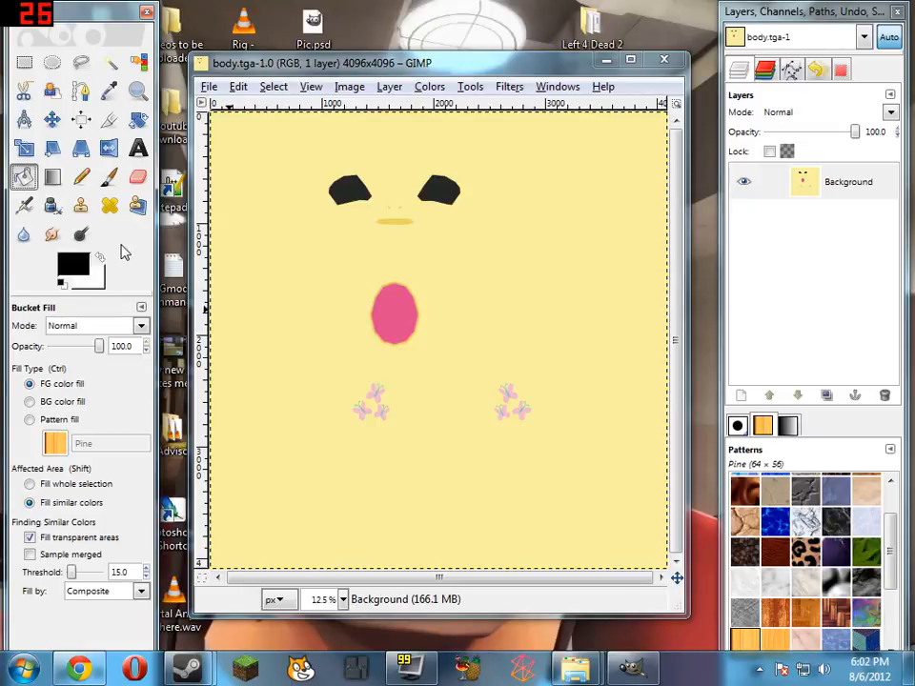
left_click(73, 264)
left_click(291, 232)
left_click(324, 302)
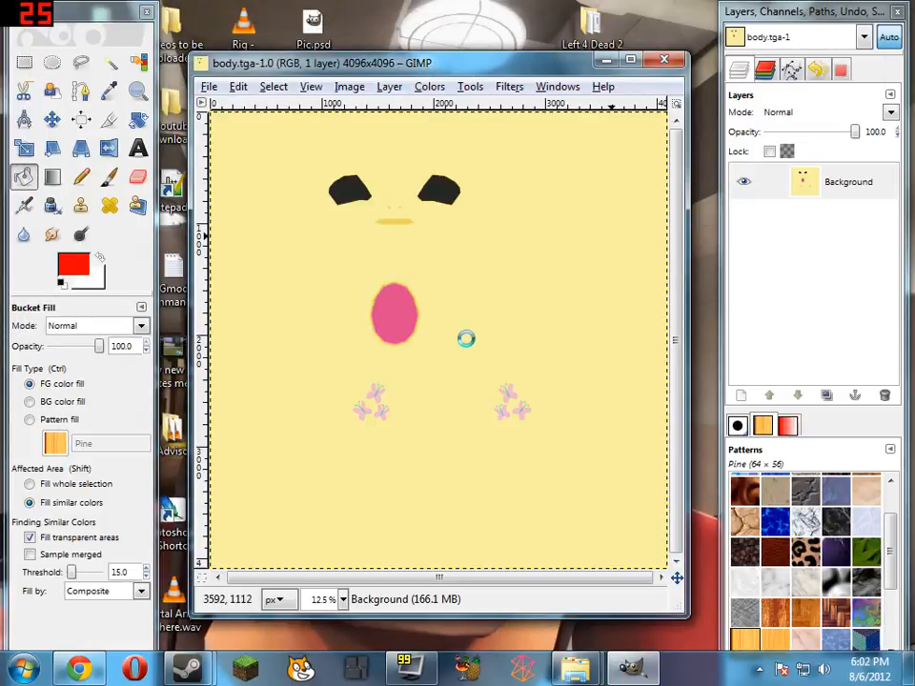
left_click(466, 338)
Try filling one nostril of the face with the bright red, and undo the fill
scroll(400, 226, "up", 6)
scroll(405, 238, "up", 2)
left_click(421, 284)
key("ctrl+z")
Choose a slightly darker red foreground colour, try filling the mouth shape with it, and undo the fill
left_click(70, 265)
left_click_drag(170, 93, 160, 61)
left_click(337, 304)
left_click(427, 404)
key("ctrl+z")
Set the Bucket Fill threshold to 50 and fill the mouth and both nostrils with the darker red
left_click(130, 573)
key("BackSpace")
key("BackSpace")
key("BackSpace")
key("BackSpace")
type("50")
key("Return")
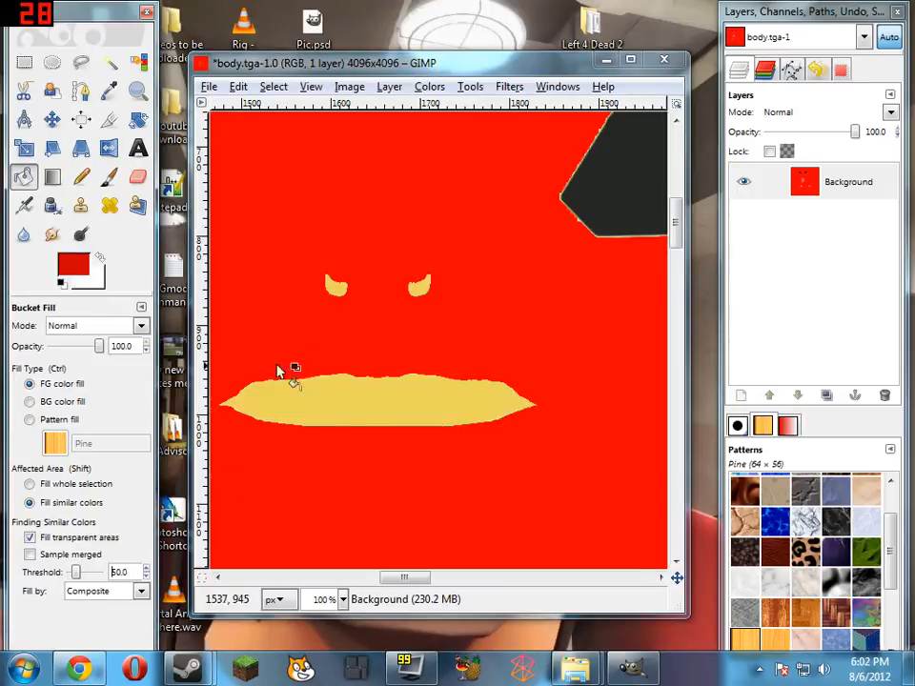
left_click(332, 398)
left_click(424, 288)
left_click(337, 287)
Select the leftover yellowish edge pixels around the left black eye shape with Select by Color, adding further shades to the selection
scroll(581, 416, "left", 3)
scroll(572, 416, "right", 4)
scroll(510, 464, "left", 4)
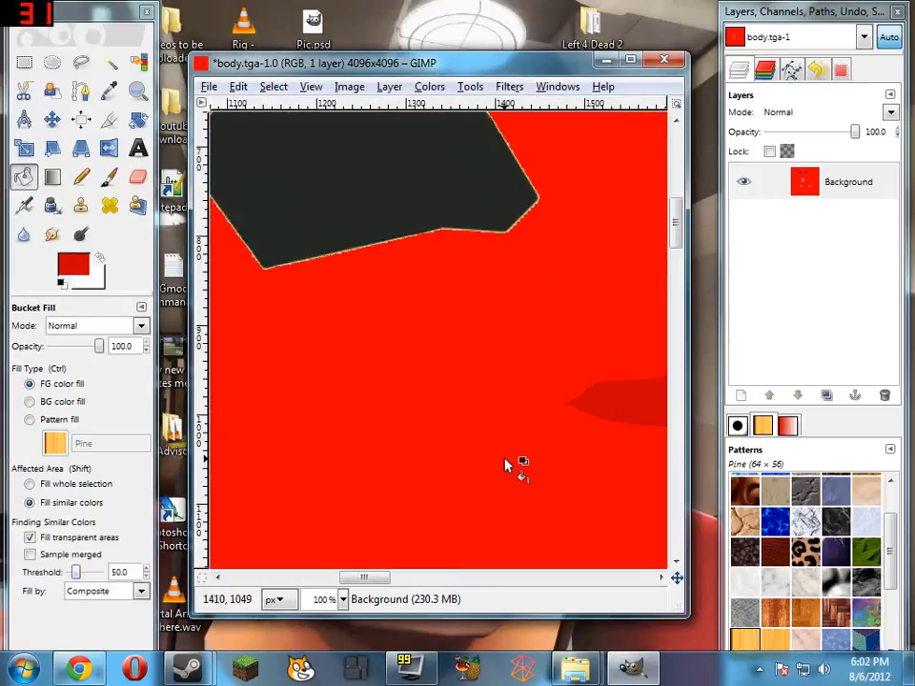
scroll(510, 464, "up", 3)
scroll(510, 464, "left", 3)
key("shift+o")
scroll(521, 147, "up", 2)
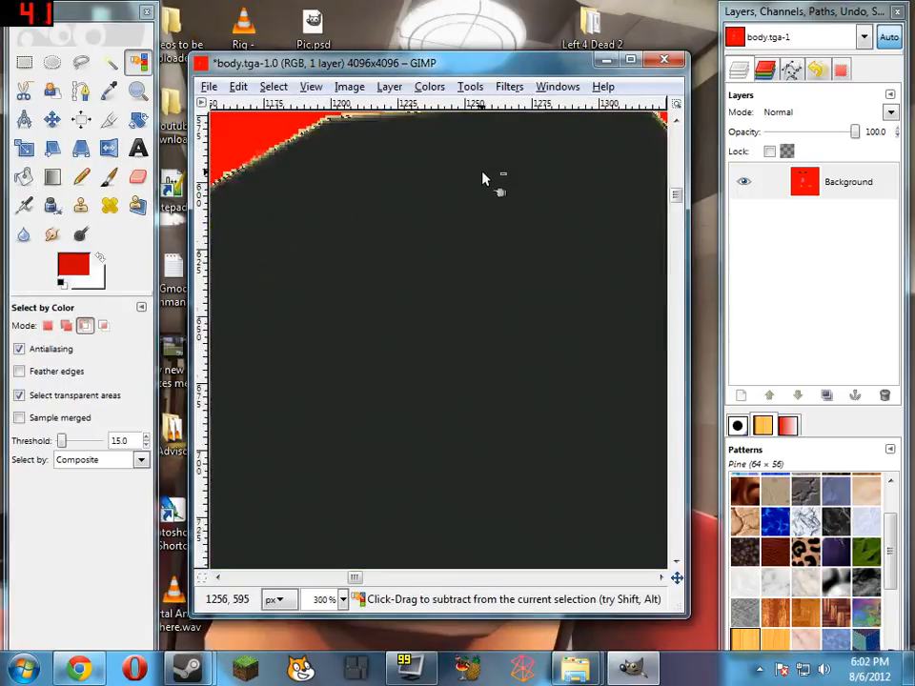
scroll(472, 191, "up", 1)
left_click(339, 213, "shift")
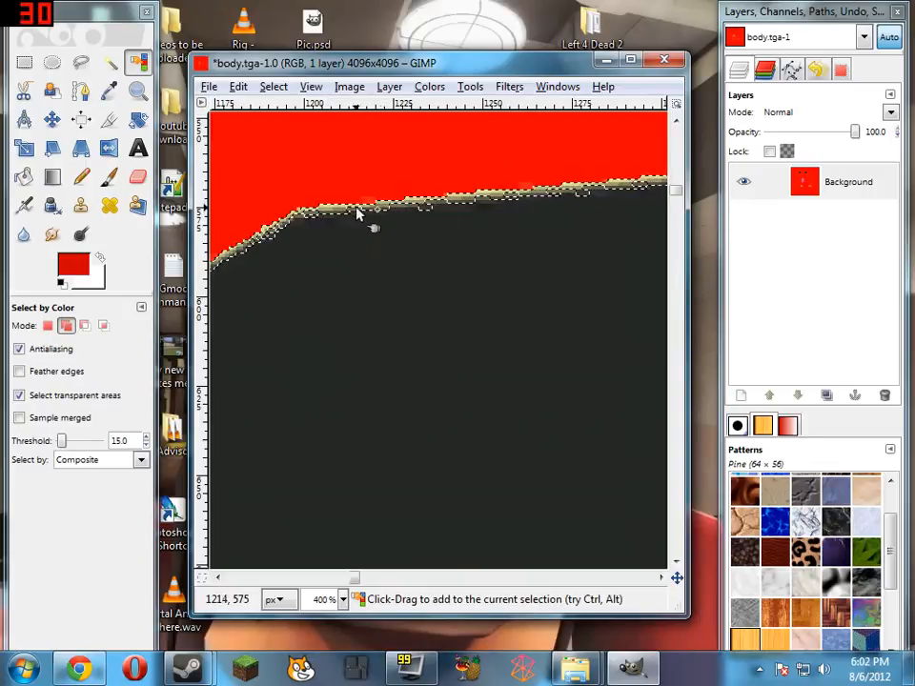
left_click(356, 207, "shift")
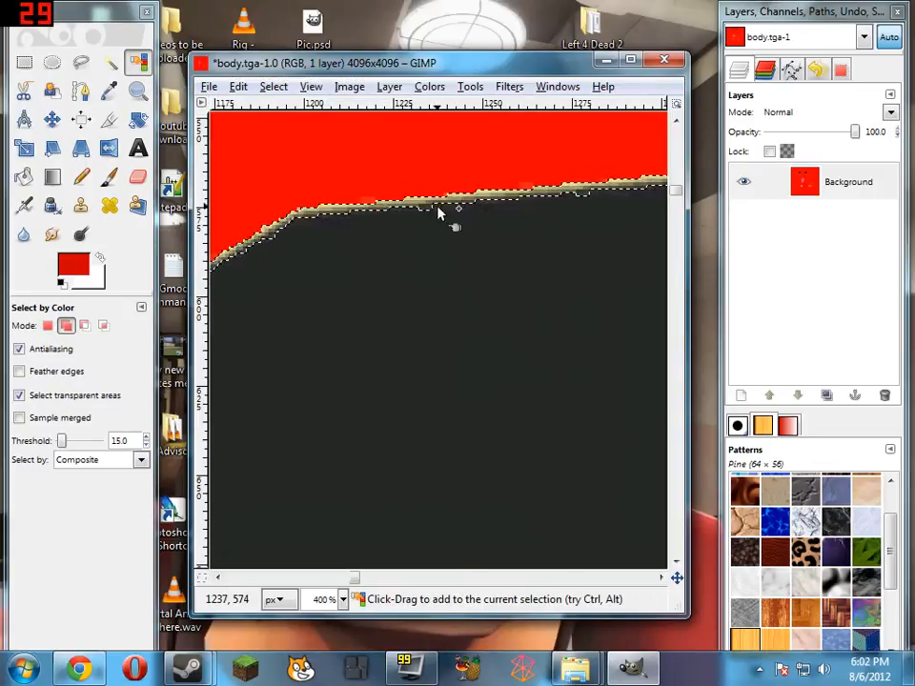
Paint the selected yellowish edge pixels around both black eye shapes with the darker red using the Pencil
scroll(524, 363, "down", 4)
scroll(515, 353, "down", 3)
scroll(515, 353, "left", 3)
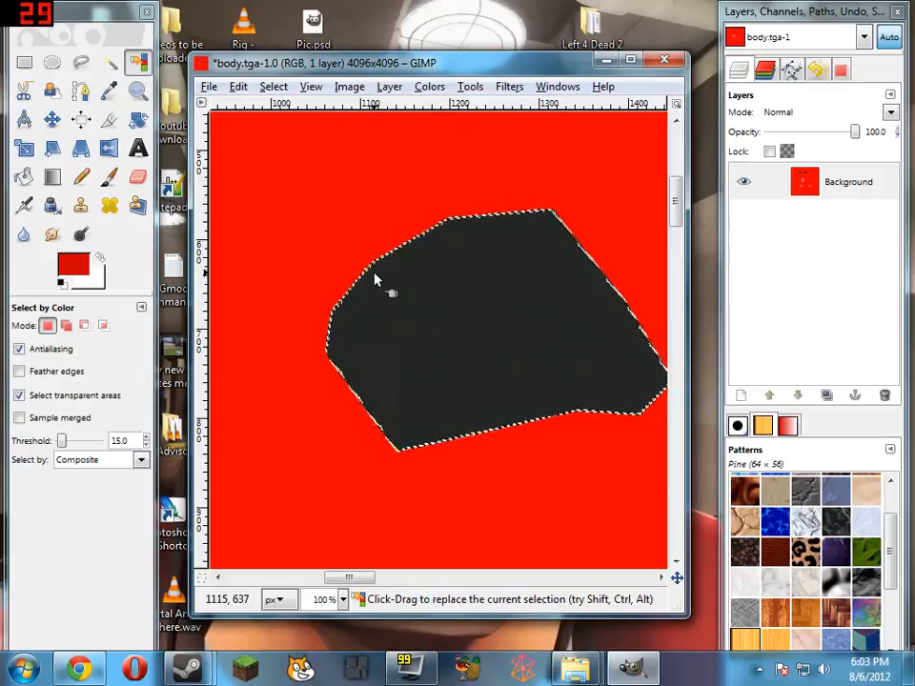
scroll(368, 266, "up", 4)
scroll(472, 305, "up", 1)
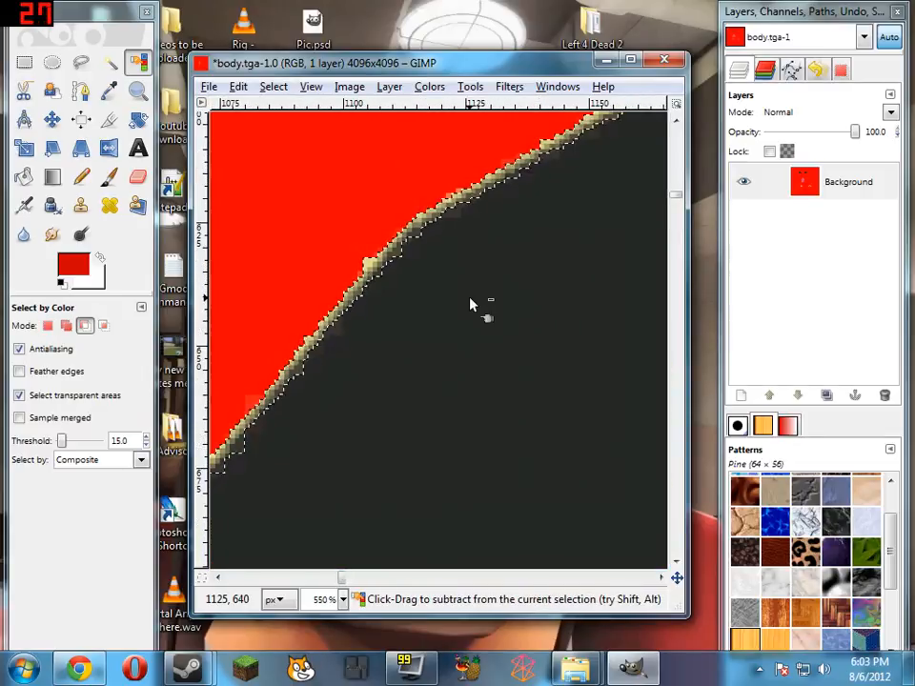
scroll(471, 304, "down", 3)
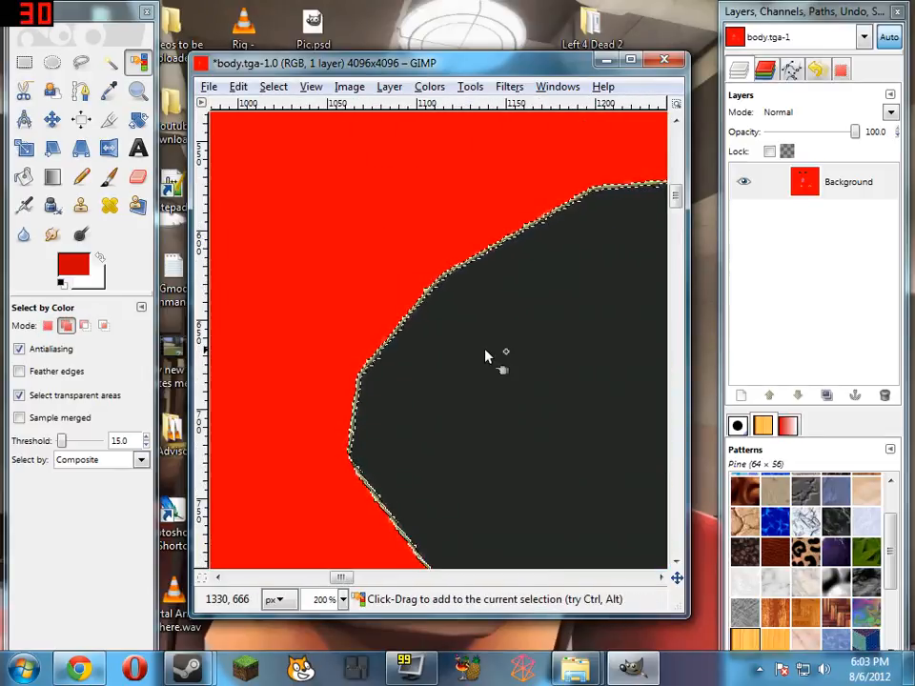
scroll(515, 352, "right", 3)
scroll(377, 341, "down", 2)
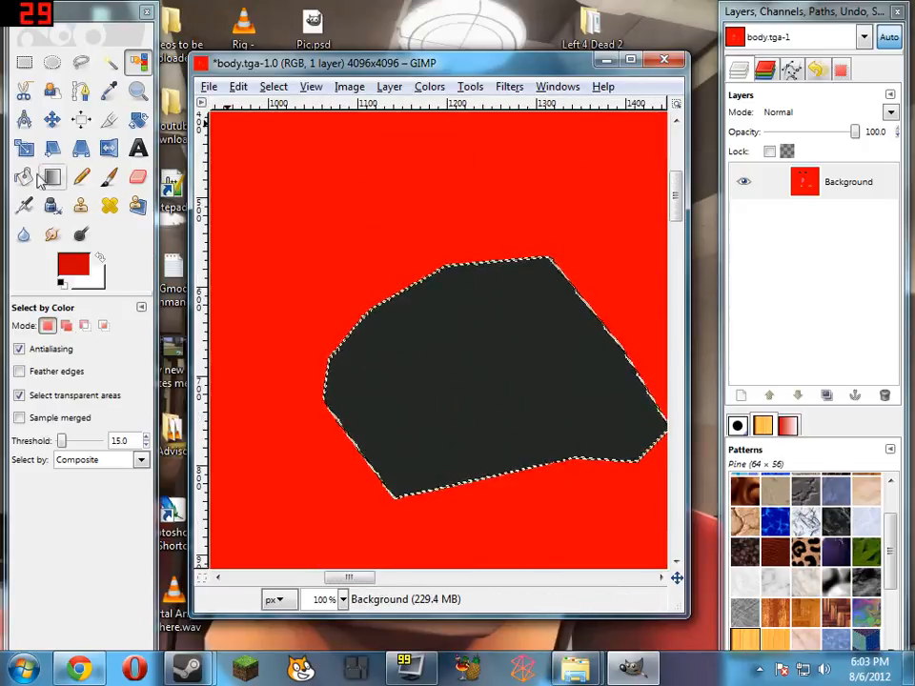
left_click(81, 176)
key("ctrl+shift+a")
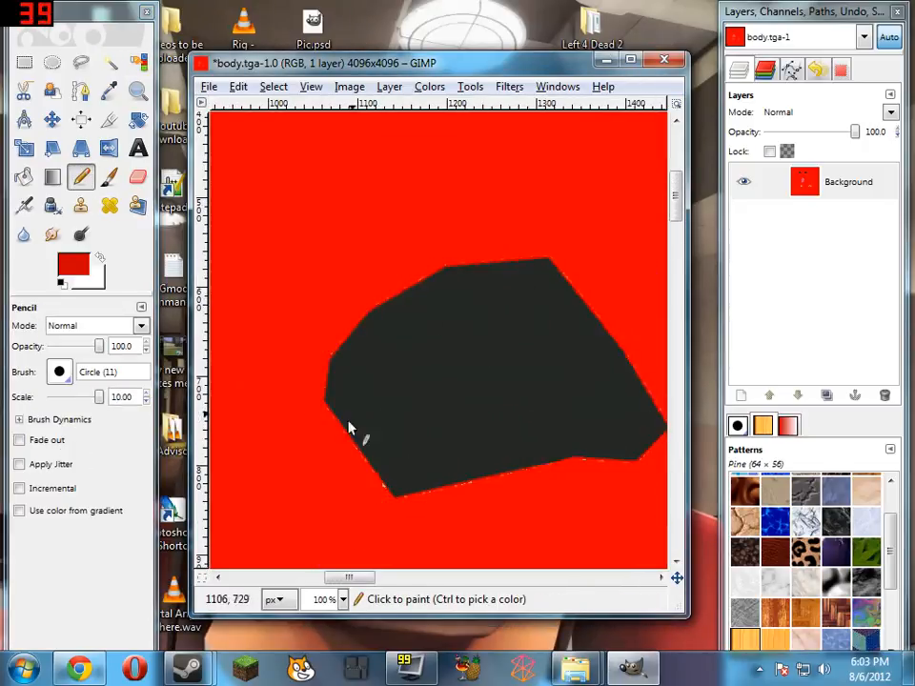
scroll(349, 429, "right", 5)
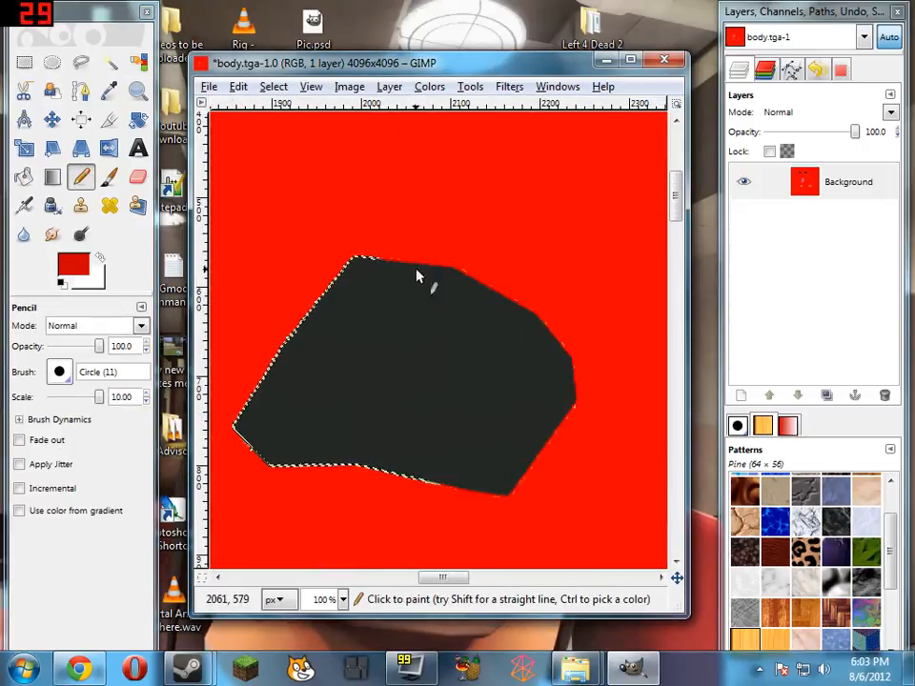
Select the yellow border around the pink belly oval with Select by Color and paint it darker red with the Pencil
scroll(477, 424, "down", 4)
scroll(461, 315, "up", 2)
scroll(461, 310, "up", 1)
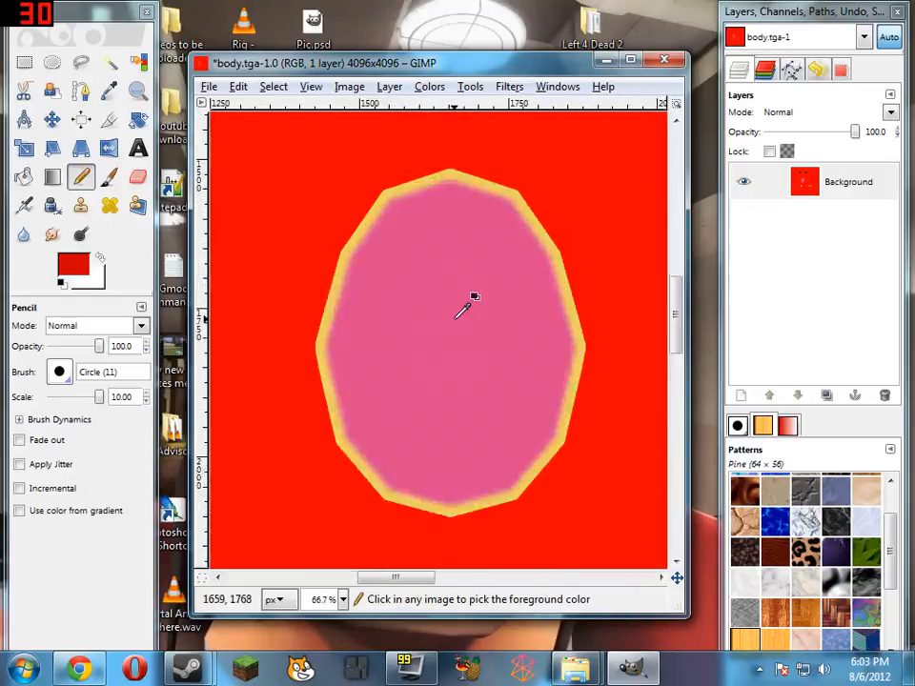
key("shift+o")
left_click(474, 198)
scroll(467, 198, "up", 3)
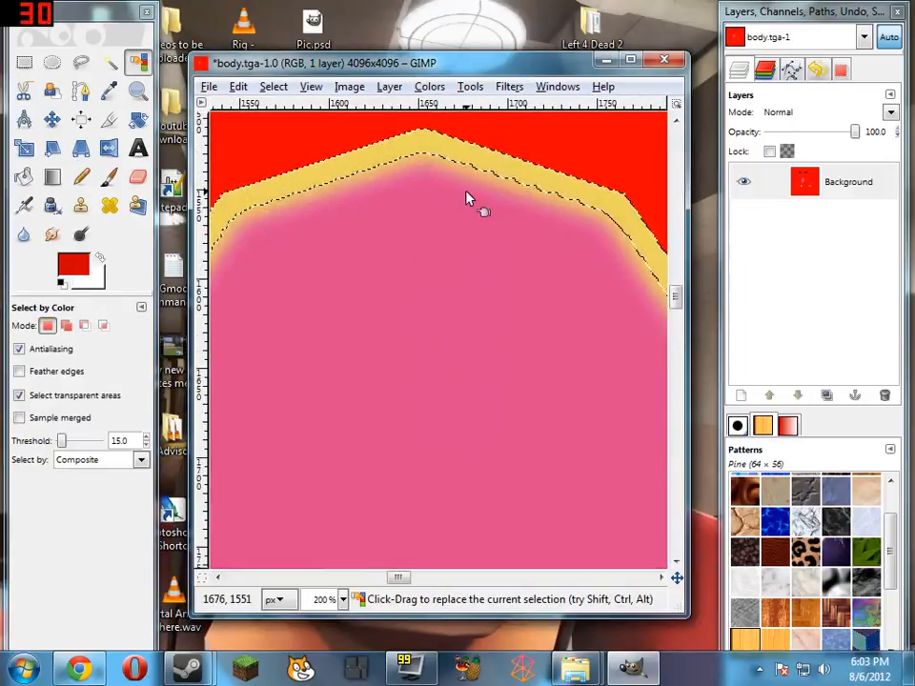
scroll(459, 286, "up", 2)
scroll(457, 288, "down", 3)
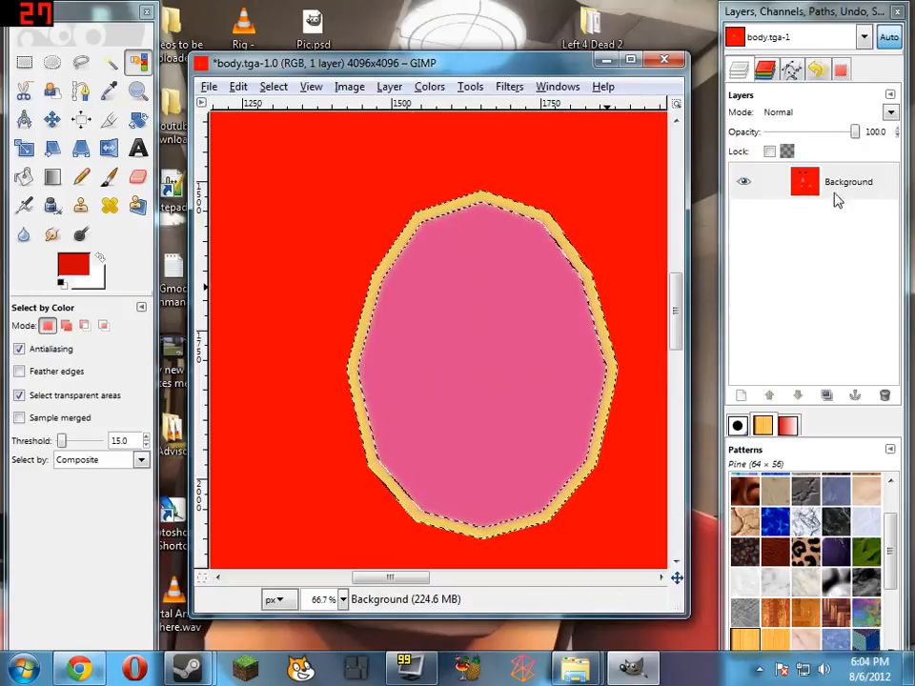
left_click(81, 177)
mouse_move(505, 203)
left_mouse_down()
mouse_move(356, 308)
mouse_move(618, 319)
mouse_move(496, 204)
left_mouse_up()
Select the pink belly oval with Select by Color
left_click(139, 62)
left_click(448, 387)
scroll(520, 246, "up", 3)
scroll(488, 285, "down", 3)
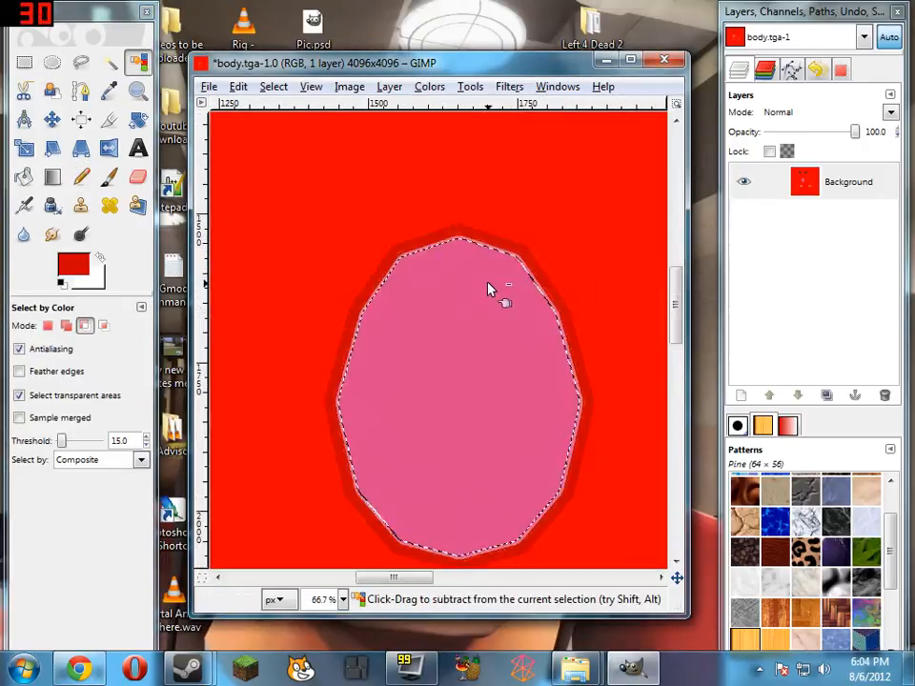
Choose a green foreground colour, clear an elliptical area over the left butterfly mark and fill it with the green
scroll(489, 362, "down", 3)
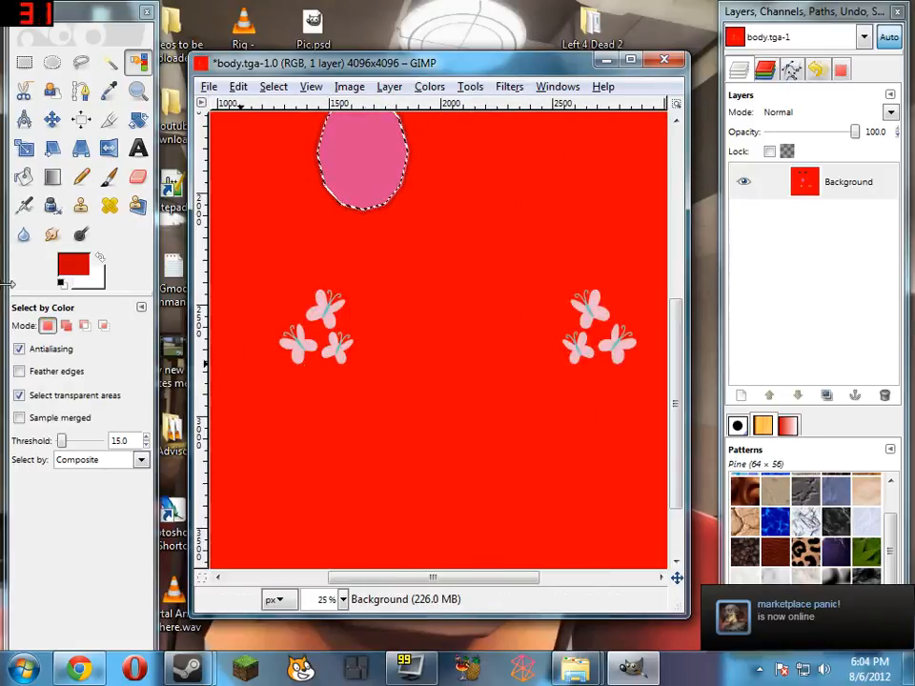
left_click(74, 264)
left_click(192, 181)
left_click(337, 304)
left_click(52, 62)
mouse_move(257, 281)
left_mouse_down()
mouse_move(380, 389)
mouse_move(382, 377)
left_mouse_up()
key("Delete")
left_click(24, 177)
left_click(315, 329)
Clear an elliptical area over the right butterfly mark, fill it with the same green, and save the image
left_click(54, 64)
left_click_drag(550, 276, 648, 393)
key("Delete")
left_click(24, 177)
left_click(610, 339)
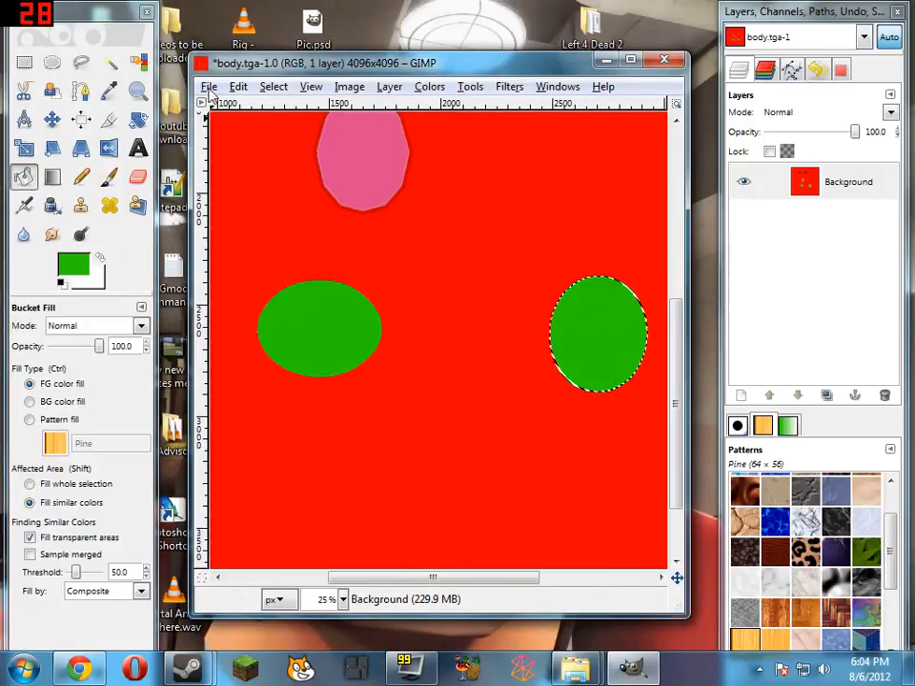
left_click(209, 87)
left_click(286, 240)
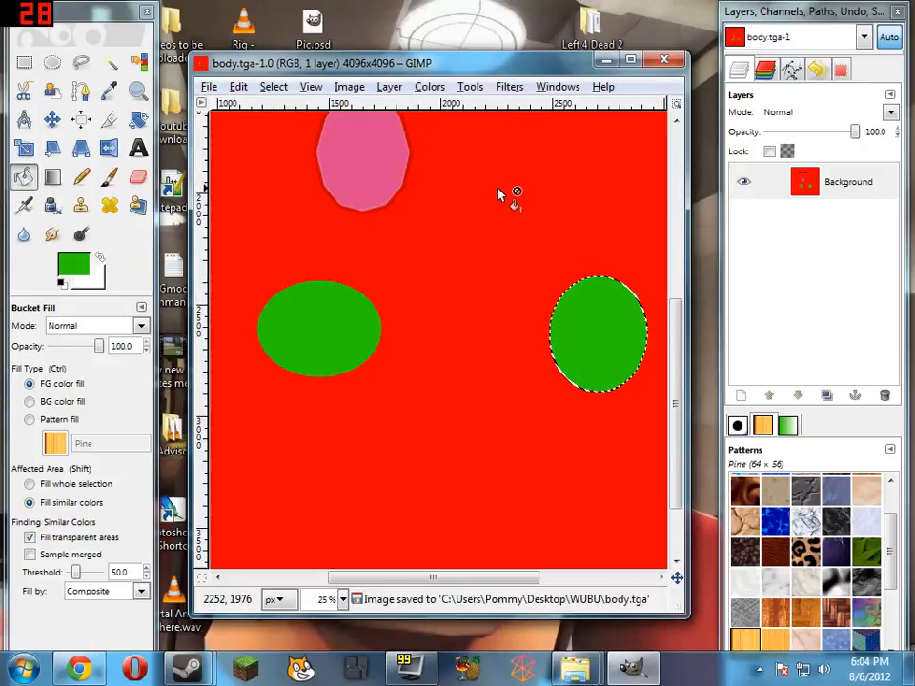
scroll(572, 195, "up", 5)
key("super")
left_click(311, 443)
left_click(878, 55)
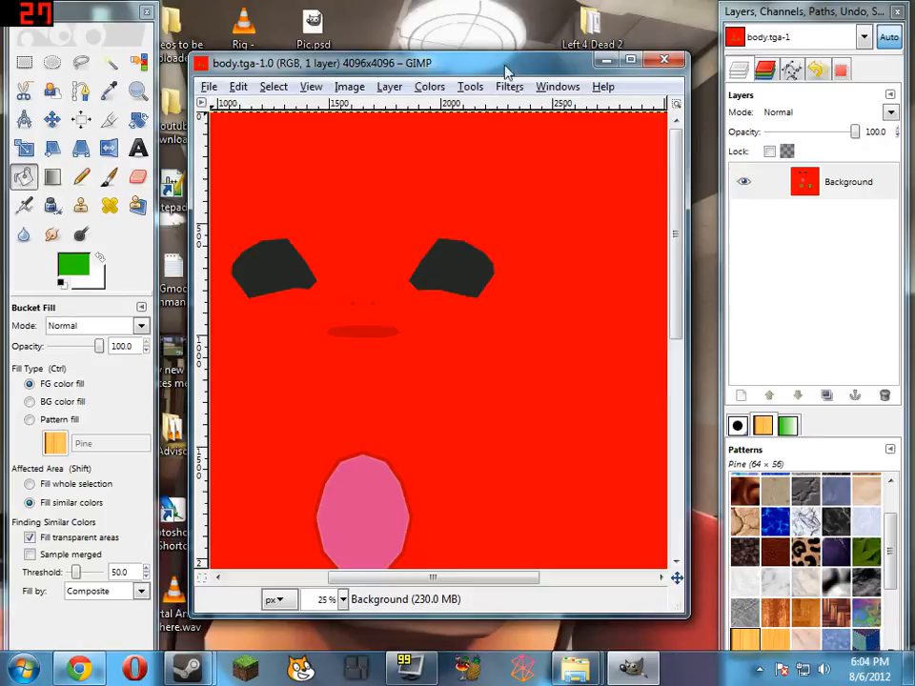
scroll(520, 394, "down", 1)
scroll(506, 306, "down", 1)
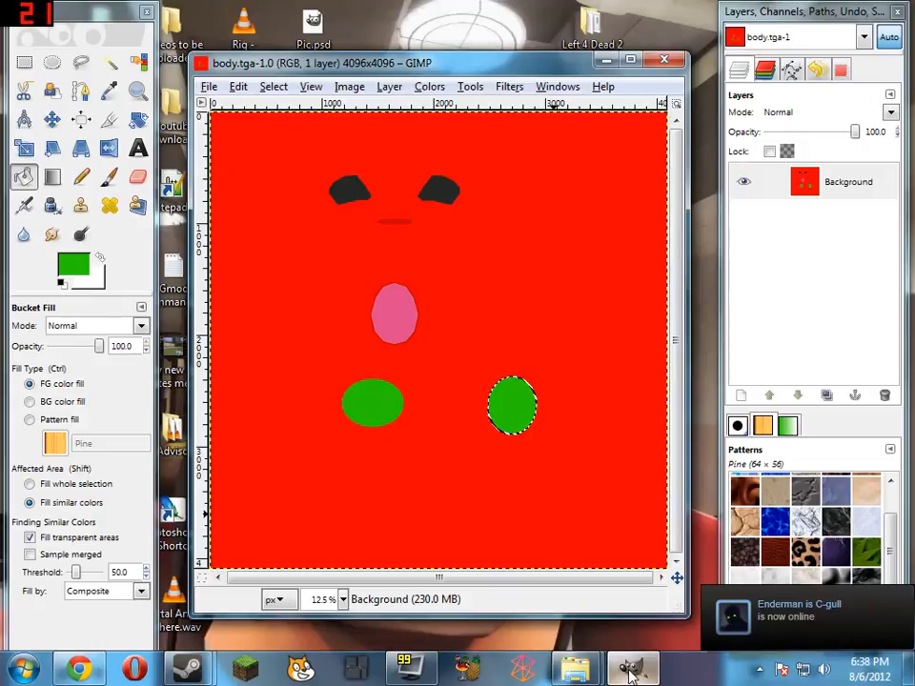
mouse_move(578, 675)
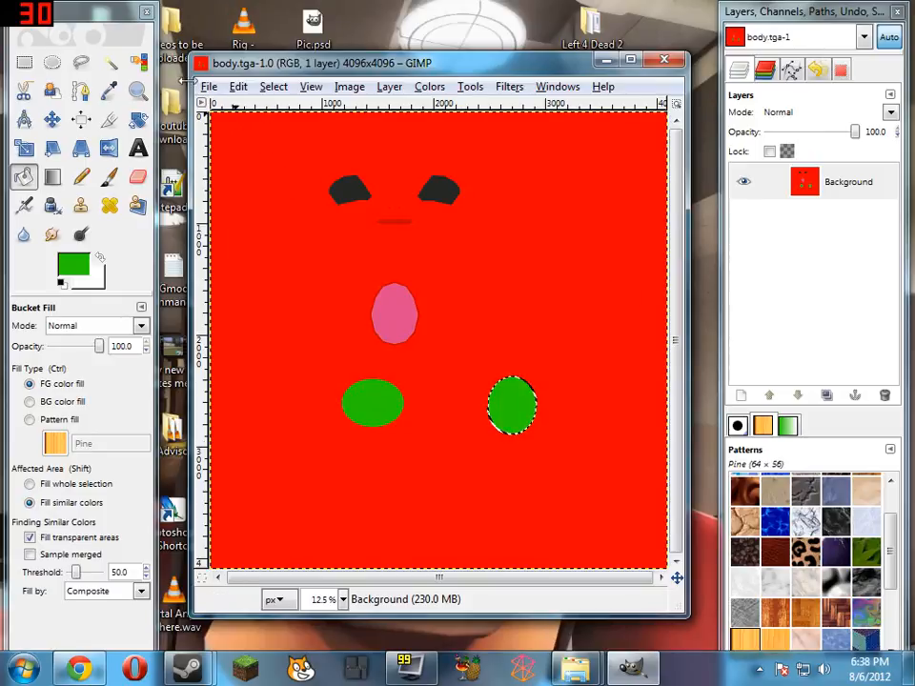
Drop the active selection around the right green ellipse with the Rectangle Select tool
left_click(25, 62)
left_click(485, 293)
scroll(577, 476, "up", 3, "ctrl")
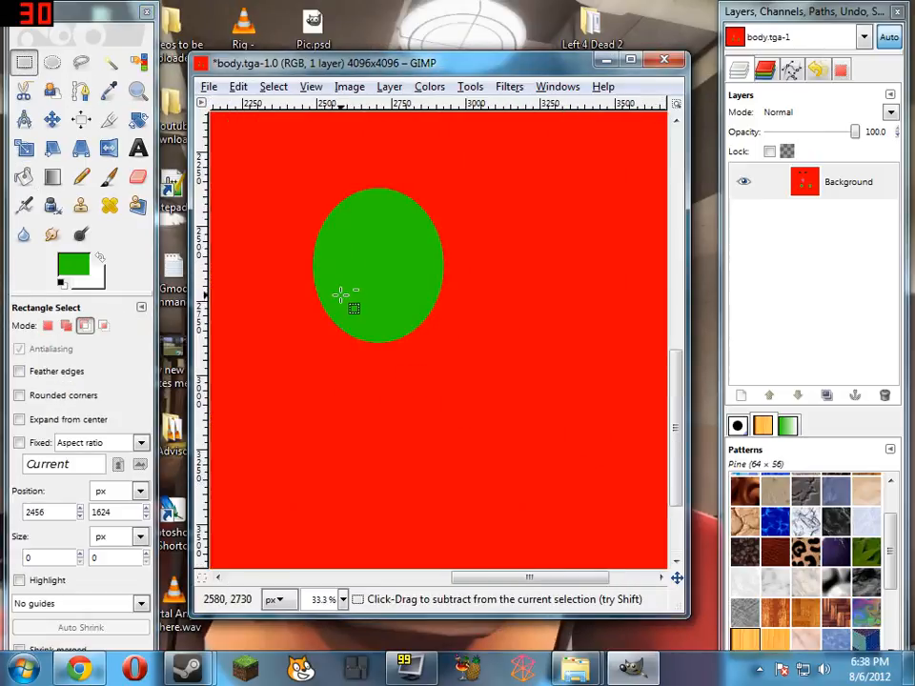
scroll(386, 369, "down", 3, "ctrl")
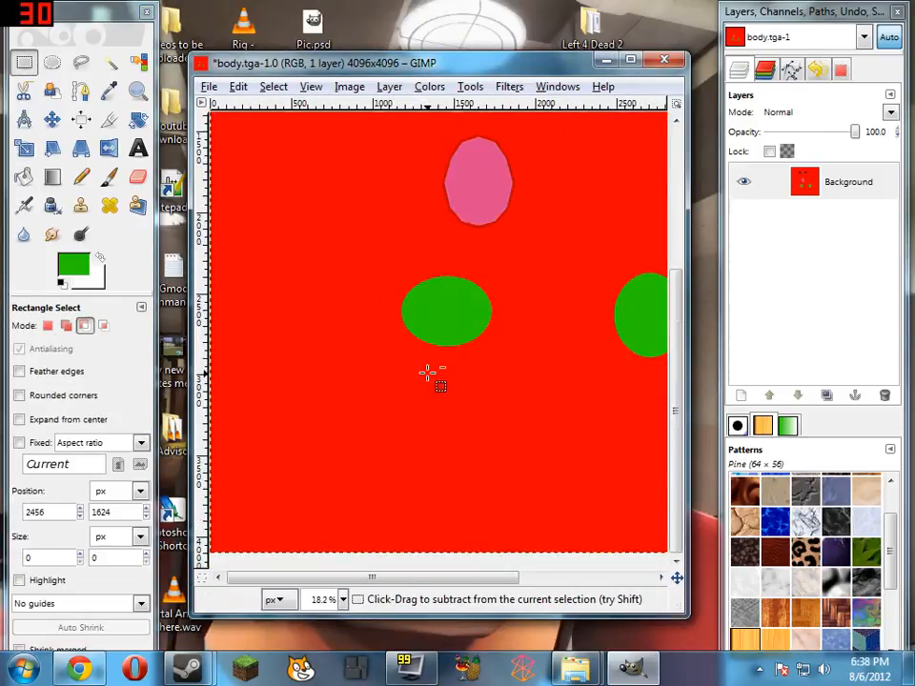
Save the recoloured body.tga again and close the image
left_click(207, 86)
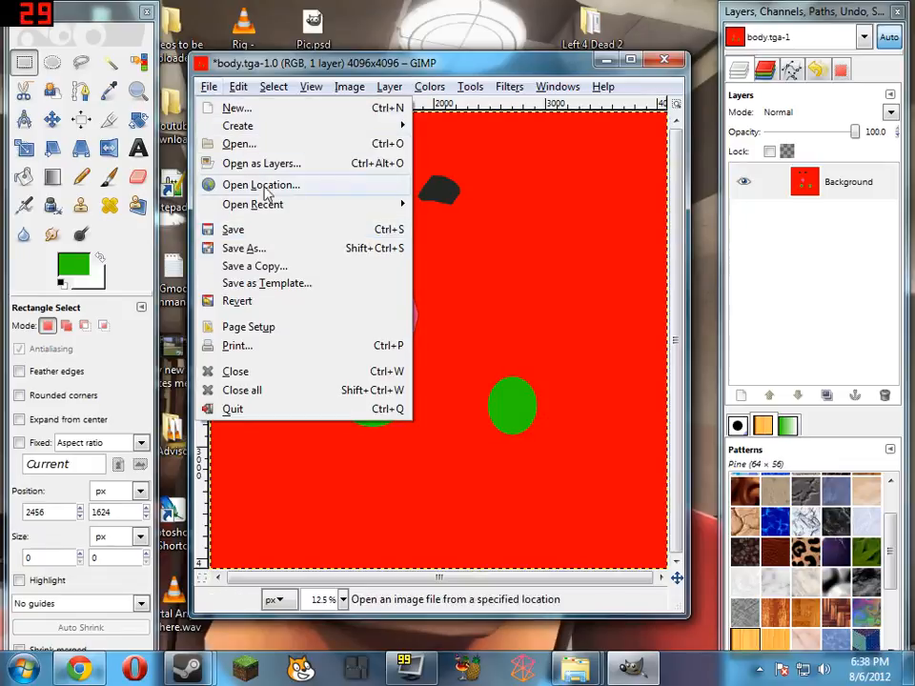
left_click(278, 236)
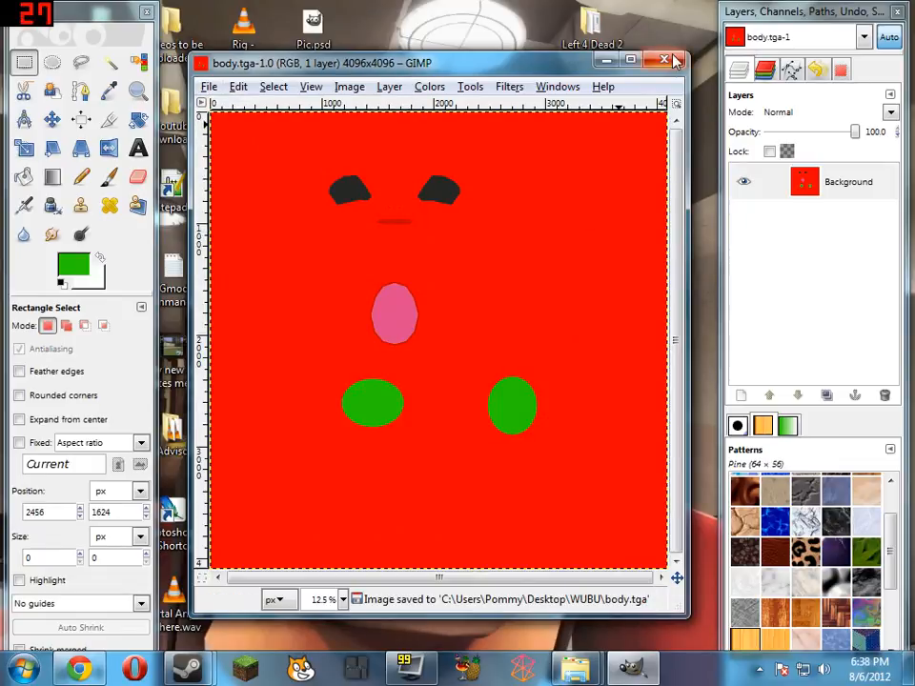
left_click(670, 61)
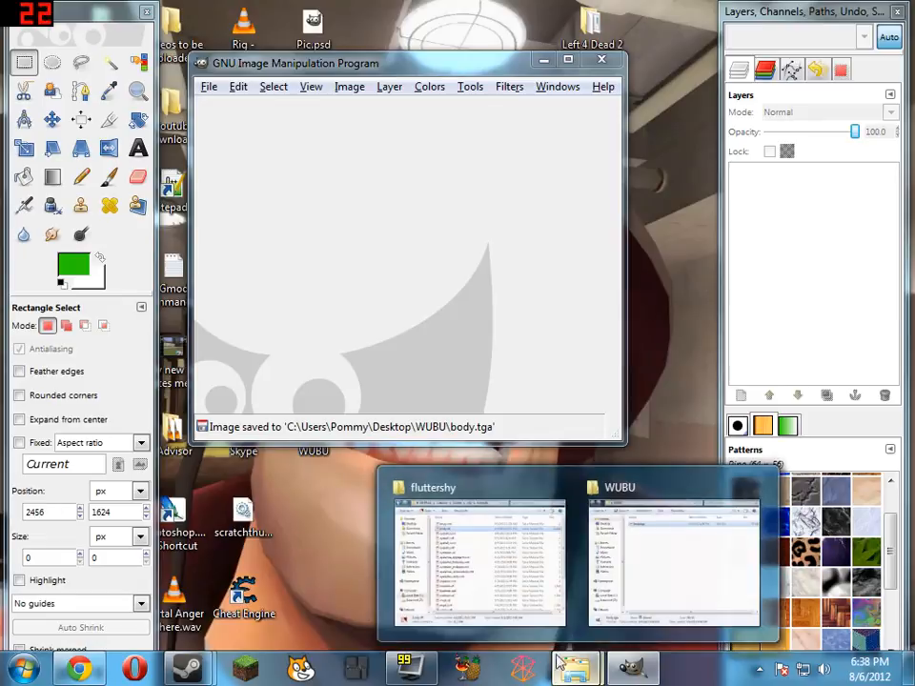
Check the saved body.tga file in the WUBU folder and minimize the folder window
left_click(649, 558)
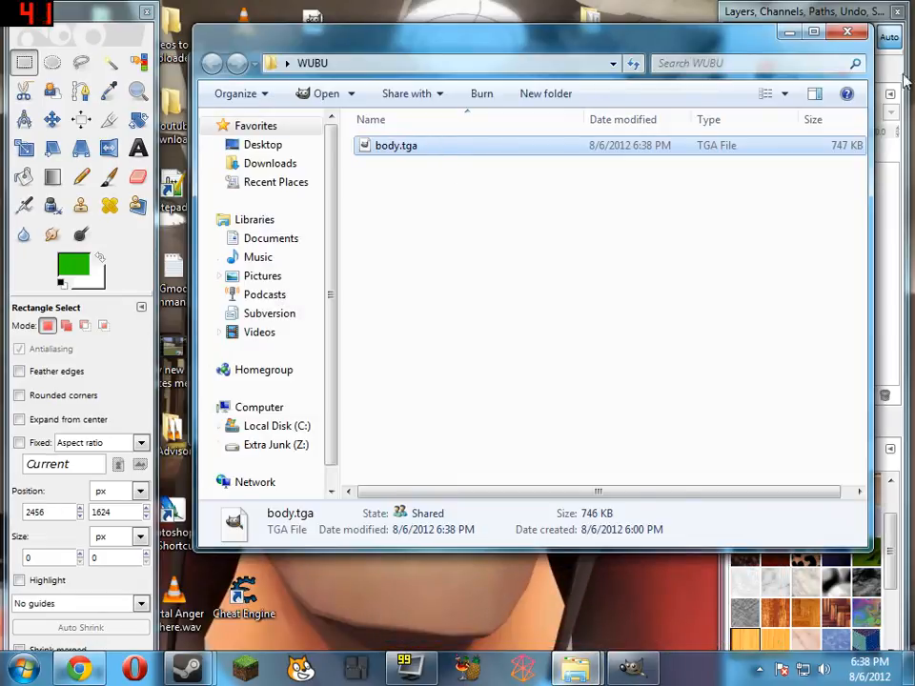
left_click(790, 35)
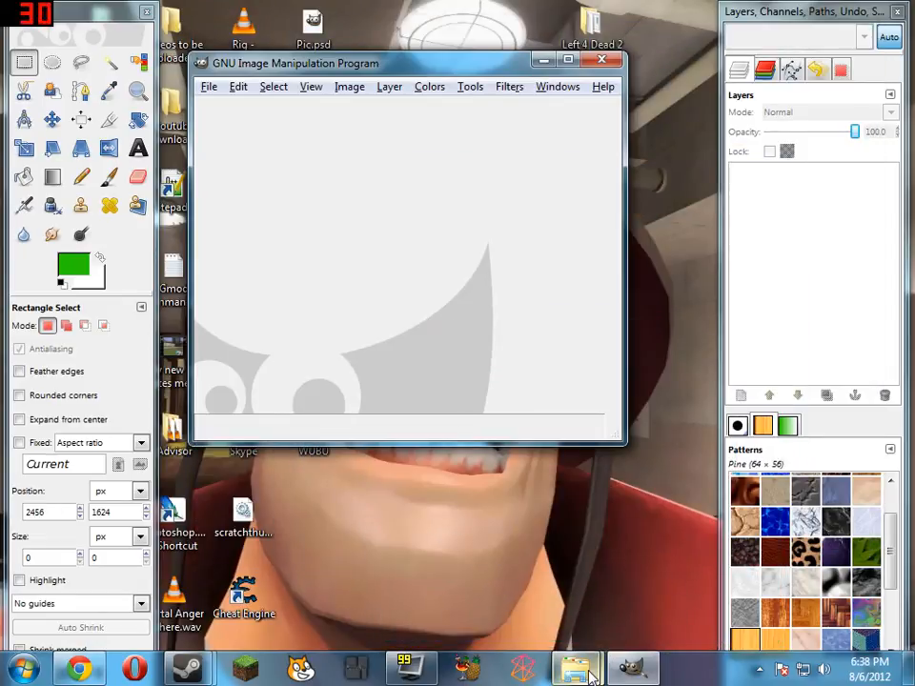
Switch to the fluttershy folder window, go to mlp\template2 and open hairback.vtf in VTFEdit
mouse_move(590, 675)
left_click(429, 529)
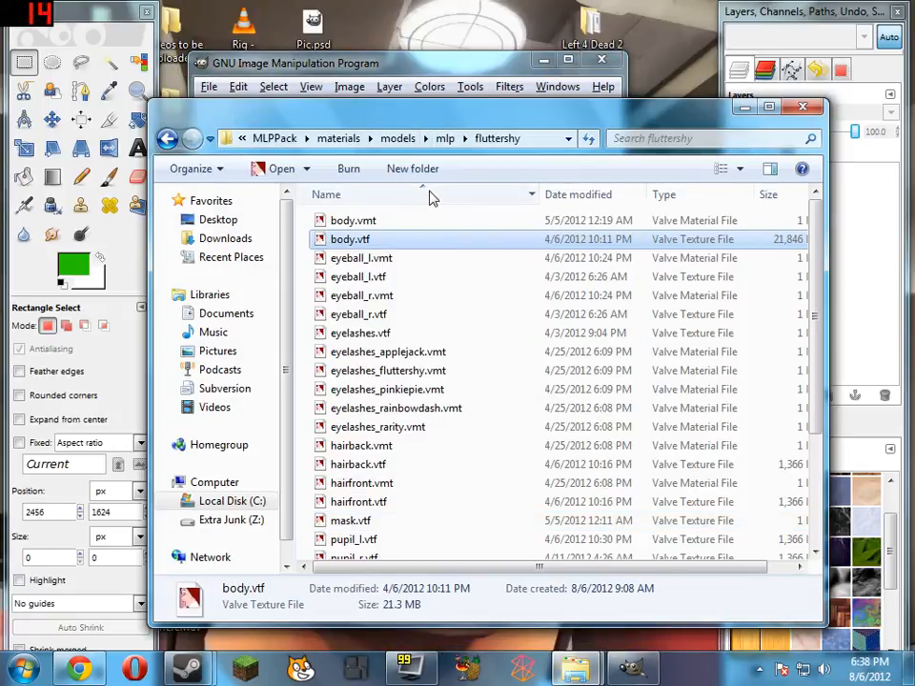
left_click(442, 139)
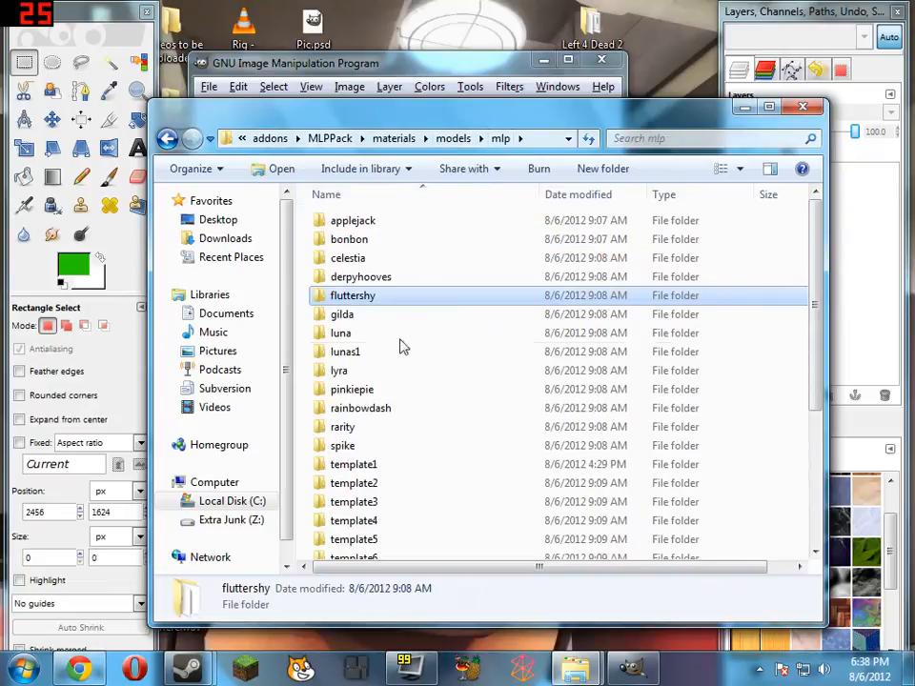
double_click(391, 485)
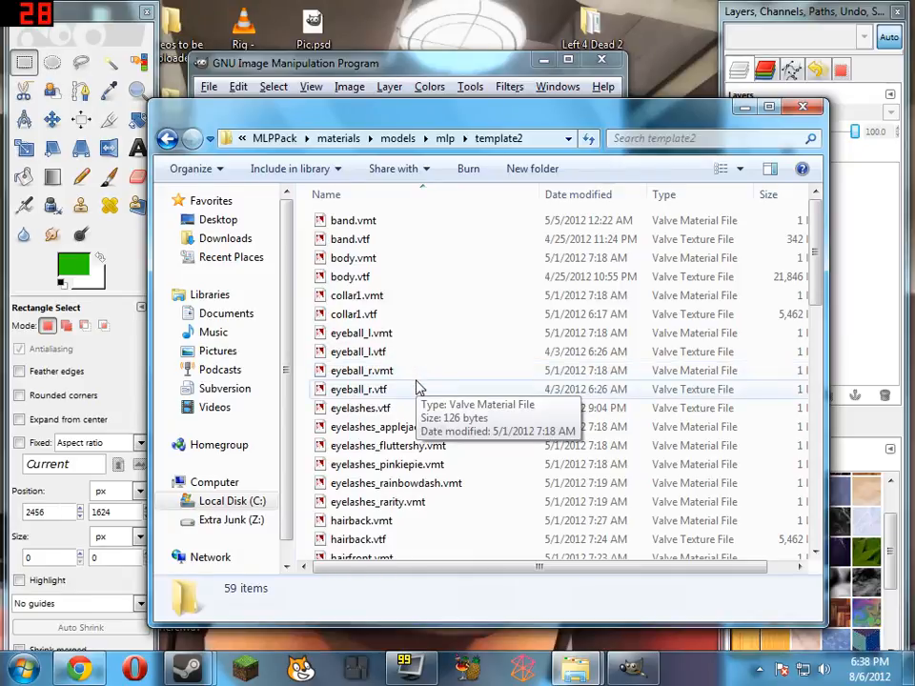
scroll(416, 387, "down", 2)
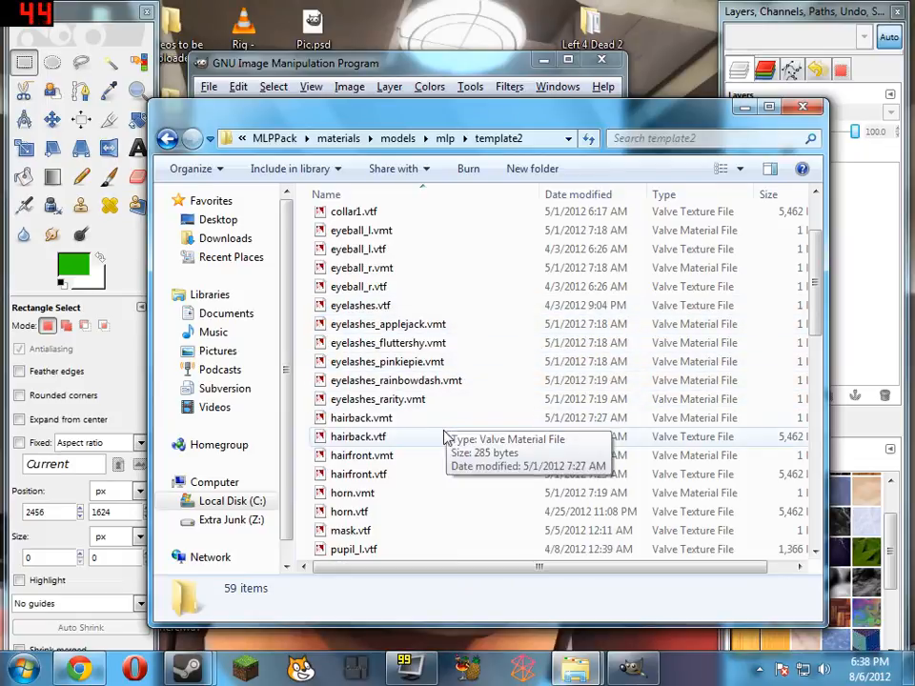
scroll(445, 437, "down", 1)
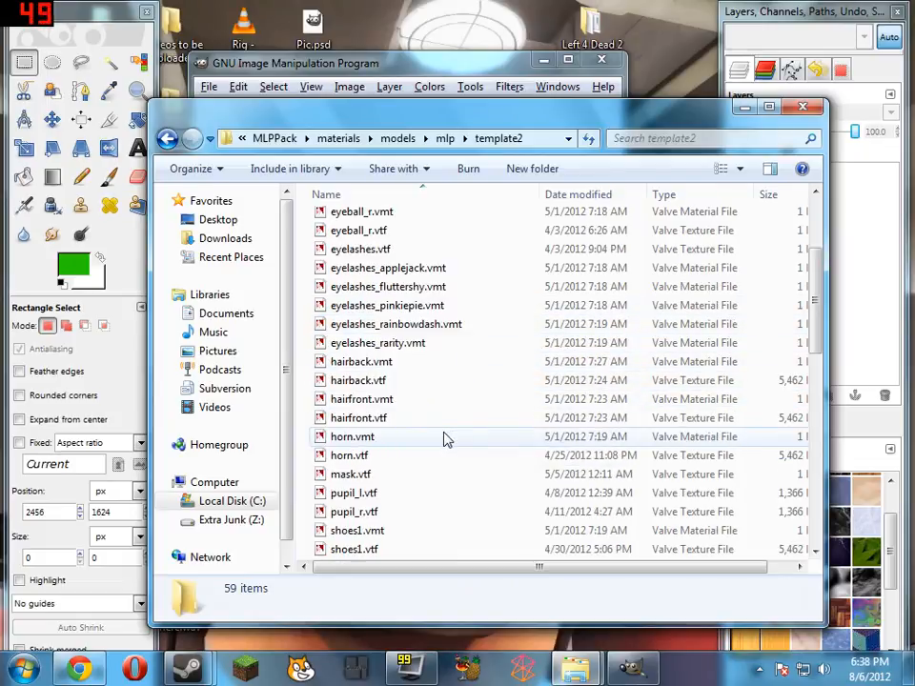
double_click(418, 385)
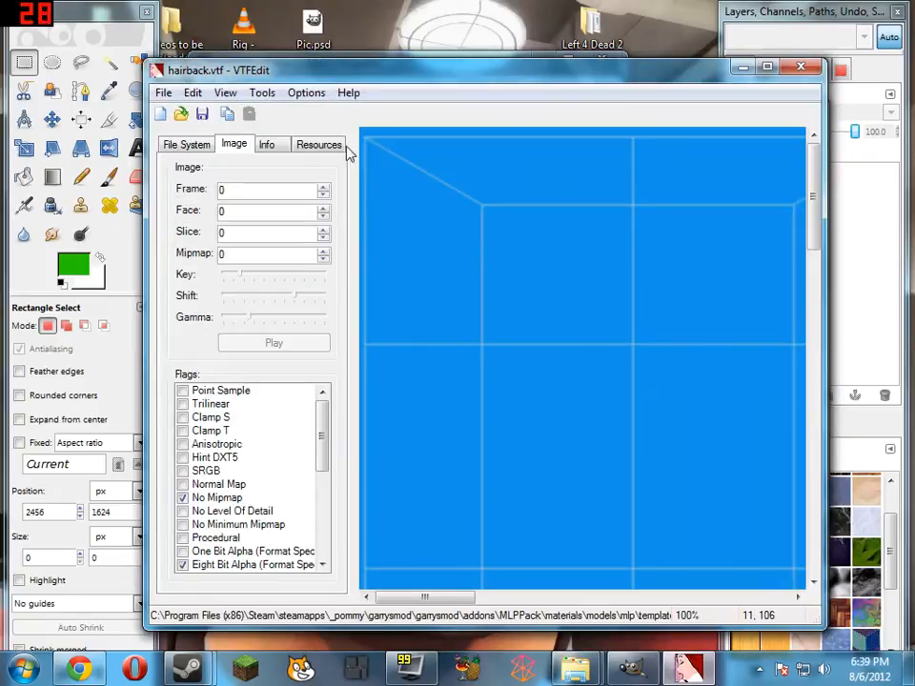
Export the hairback texture as hairback.tga into the WUBU folder and close VTFEdit
right_click(443, 248)
right_click(503, 263)
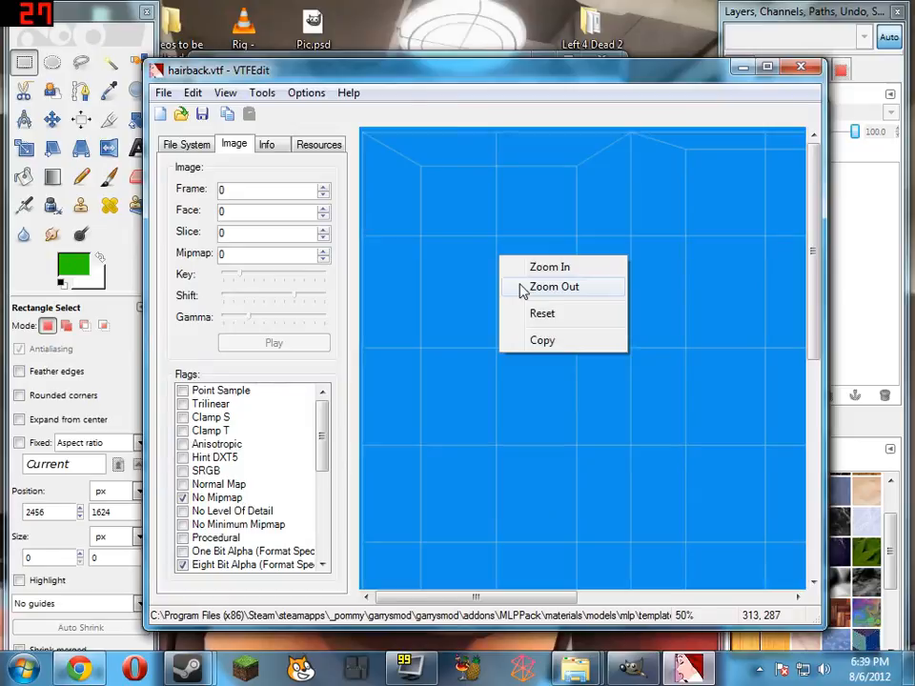
left_click(523, 288)
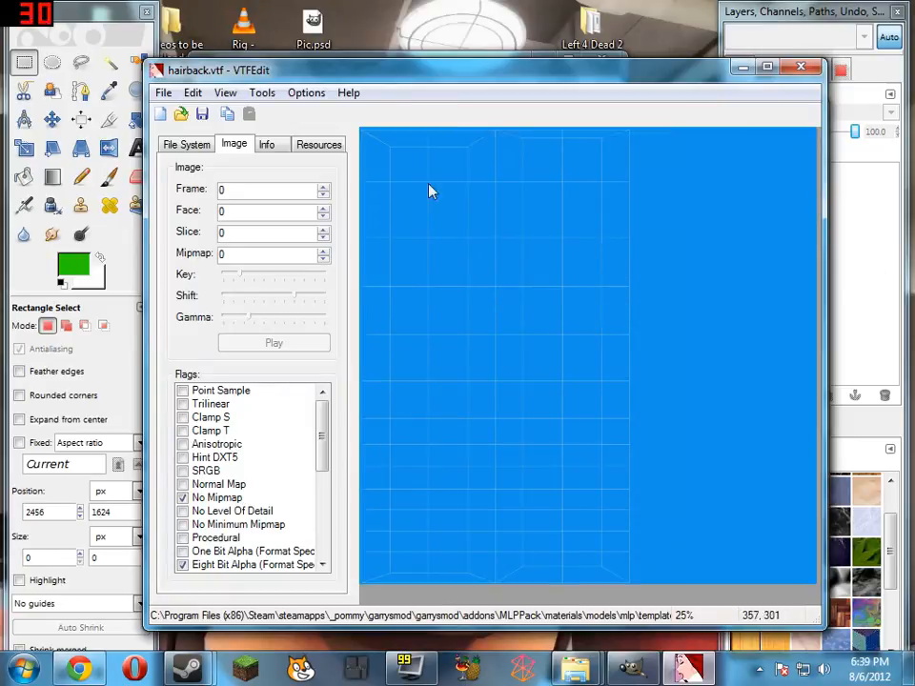
left_click(163, 93)
left_click(230, 243)
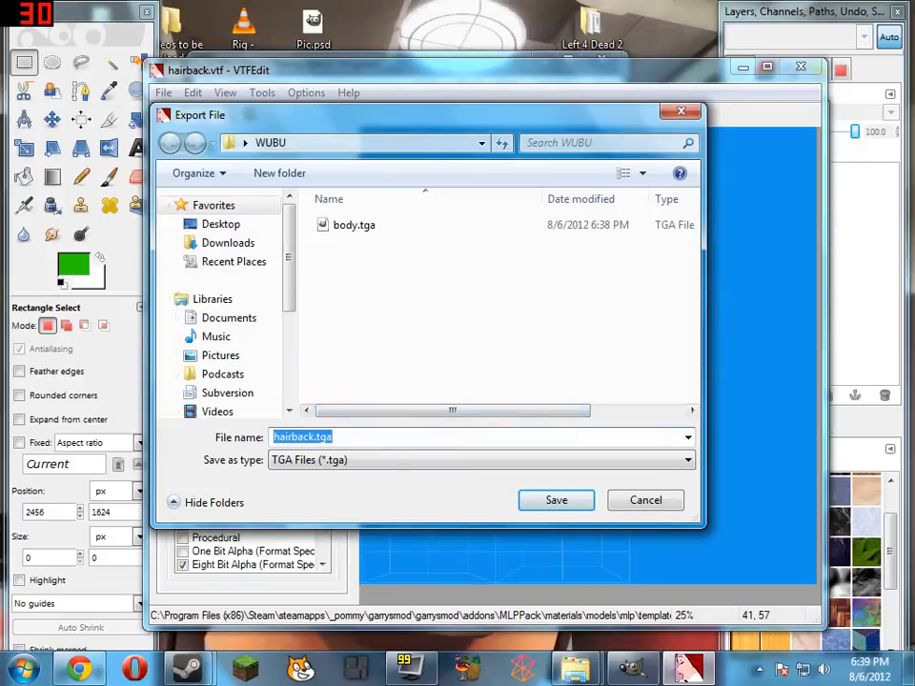
left_click(557, 501)
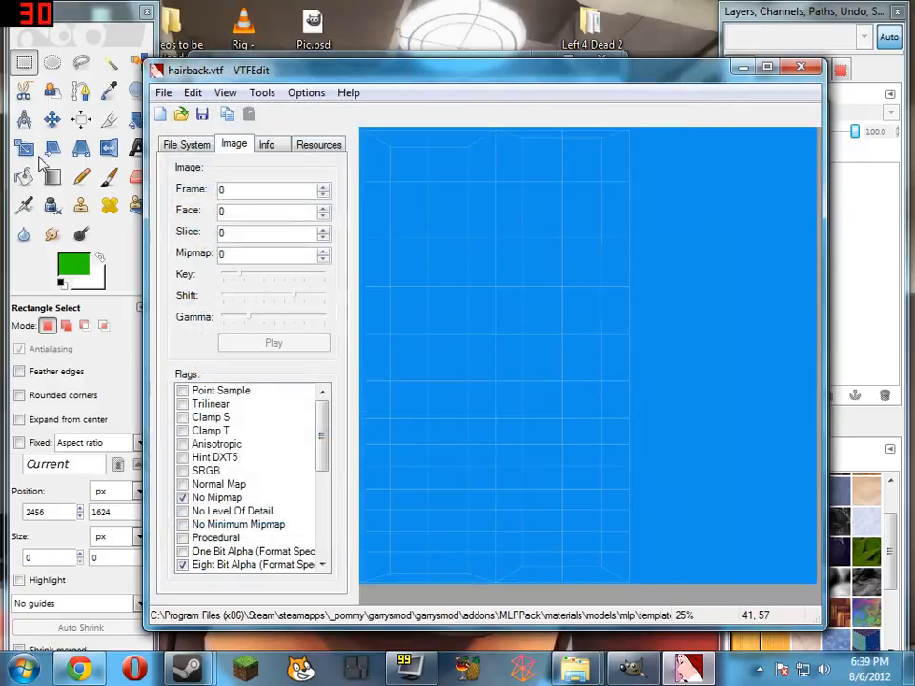
left_click(799, 69)
Open hairfront.vtf in VTFEdit, export the texture as a TGA into the WUBU folder and close VTFEdit
double_click(404, 418)
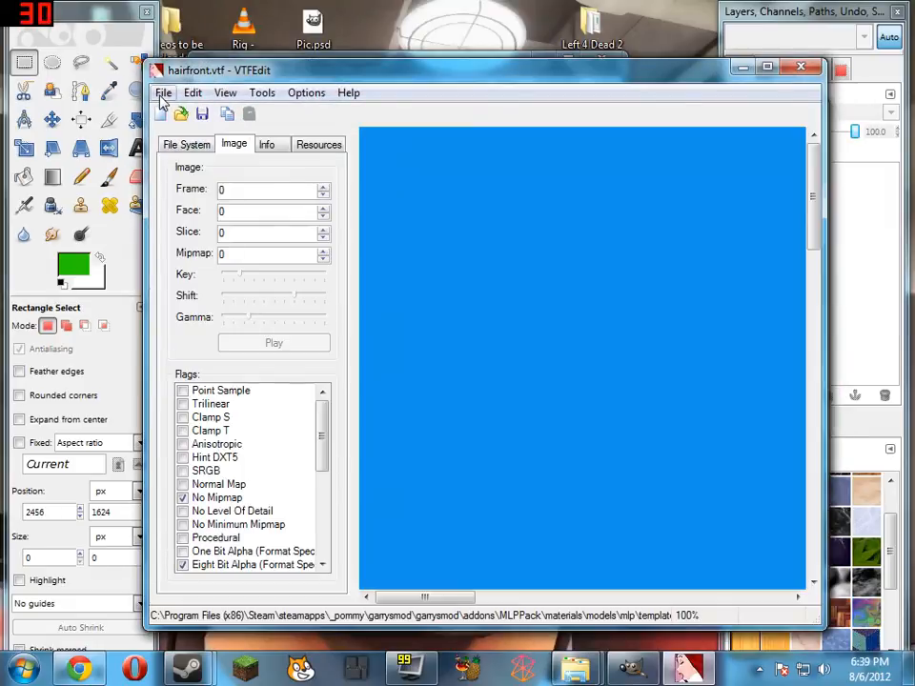
left_click(164, 94)
left_click(257, 246)
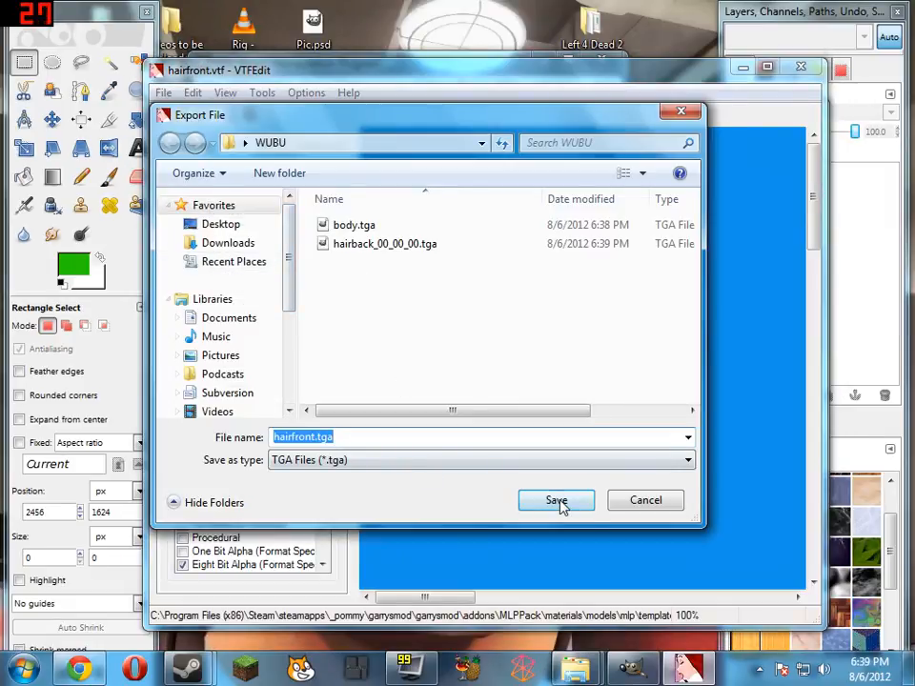
left_click(556, 501)
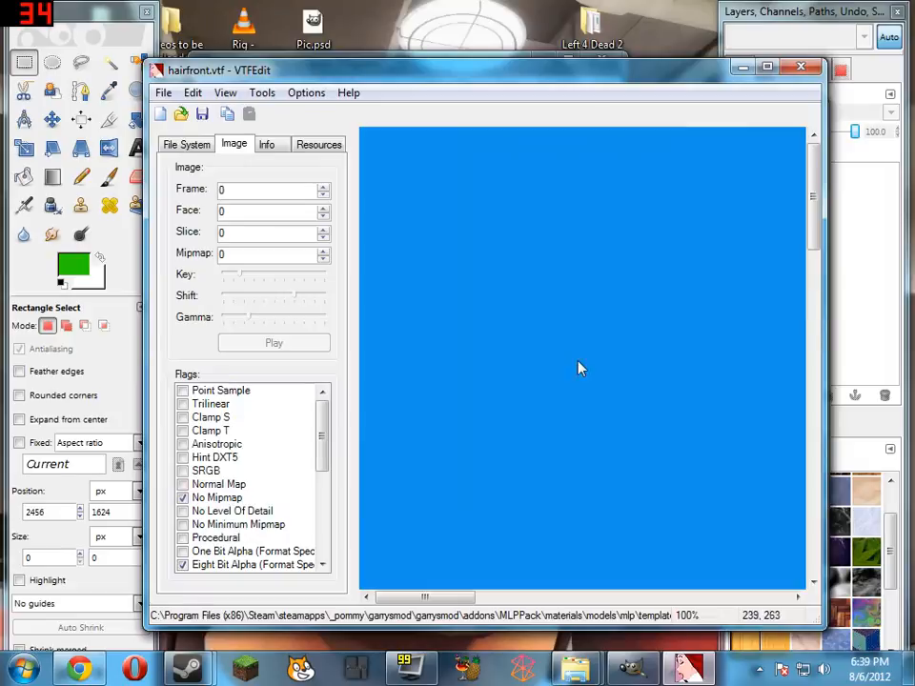
left_click(802, 69)
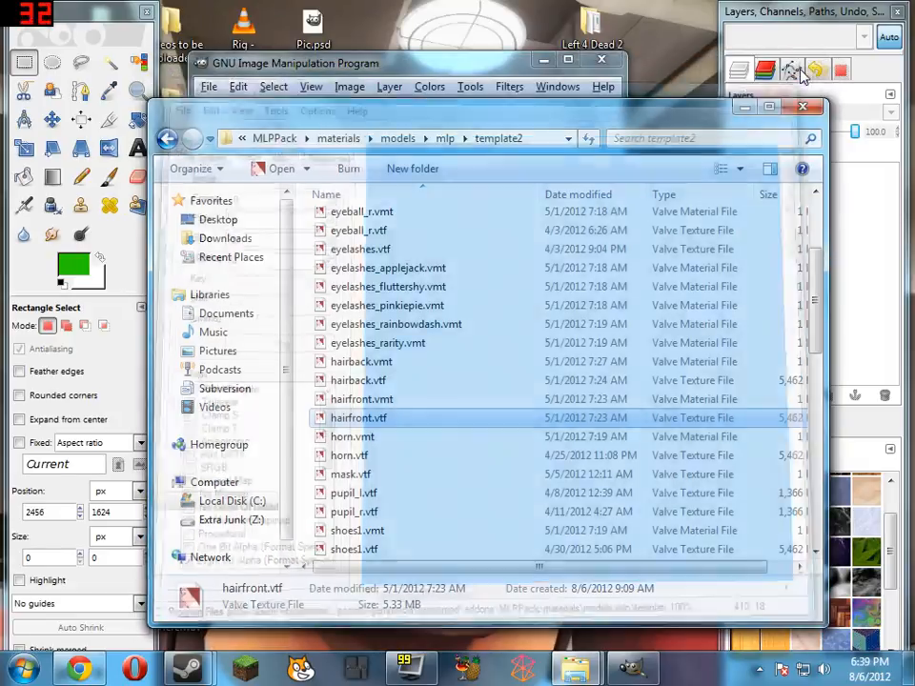
Switch to the WUBU folder window and rename hairback_00_00_00.tga to hairback.tga
left_click(446, 71)
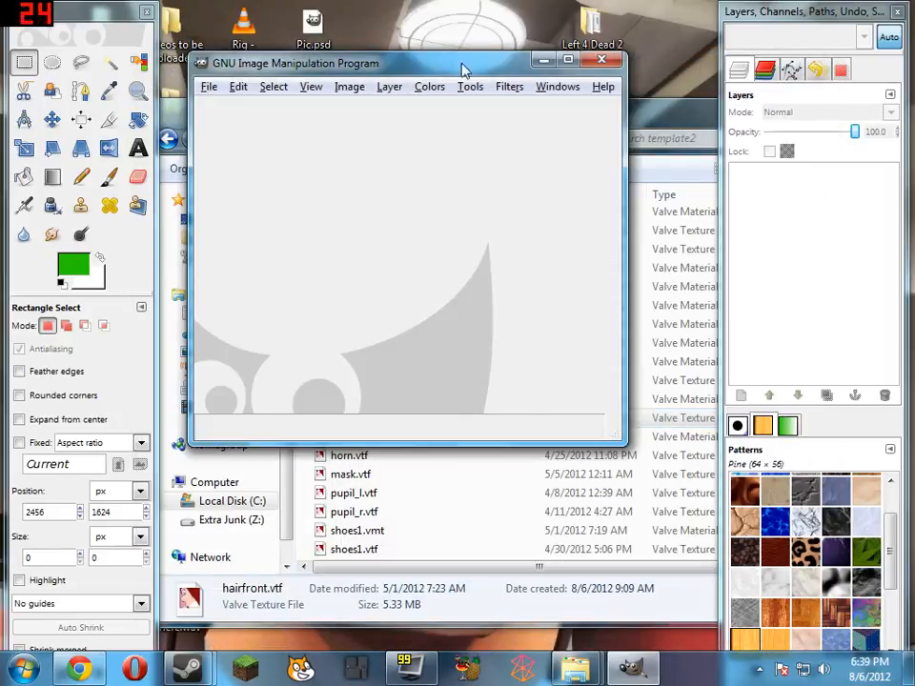
left_click(674, 129)
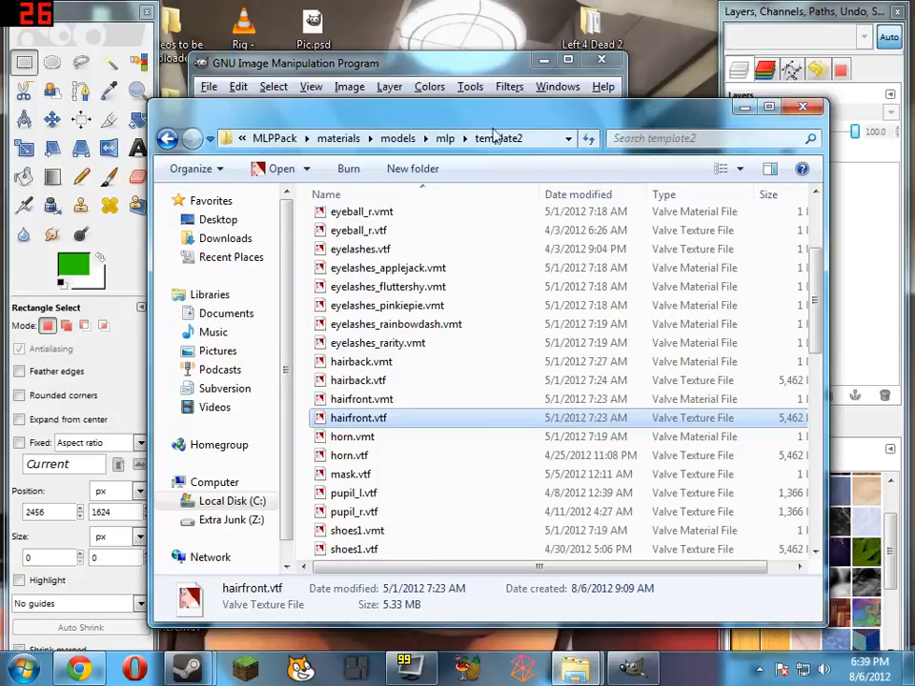
left_click(575, 670)
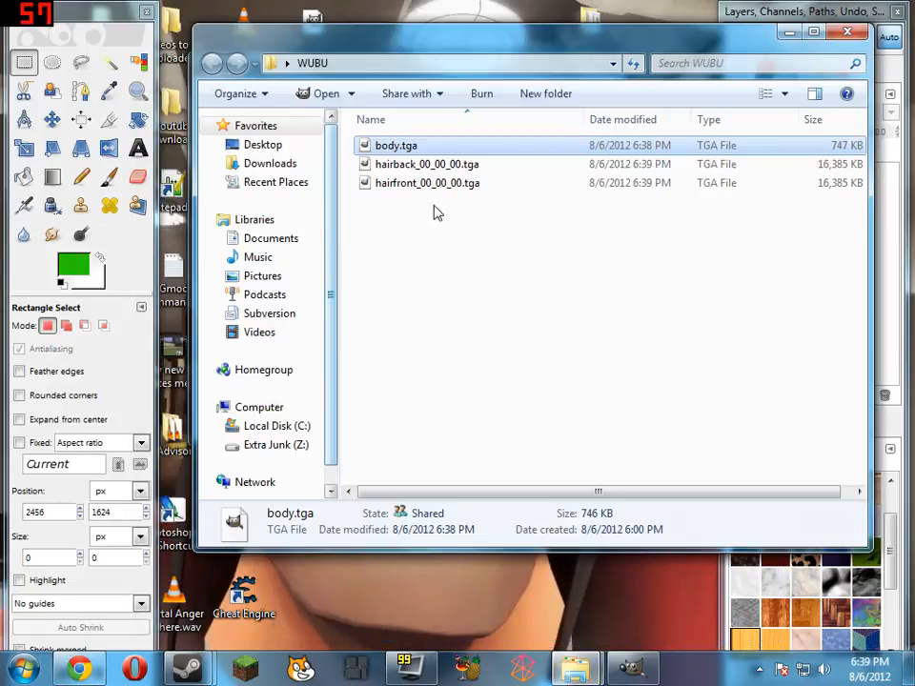
left_click(464, 169)
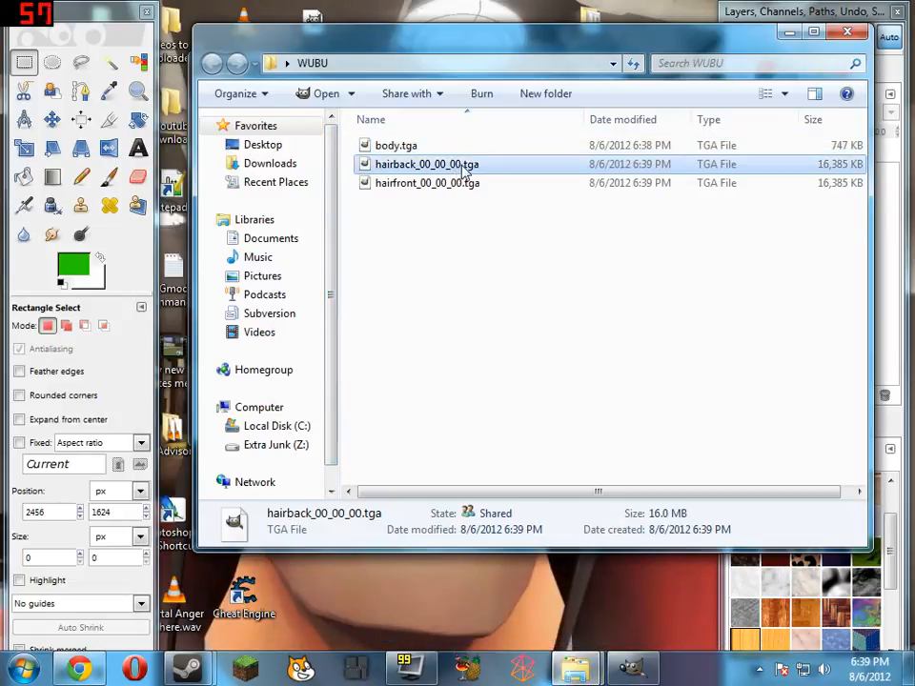
key("F2")
left_click_drag(463, 167, 430, 164)
key("Delete")
key("Return")
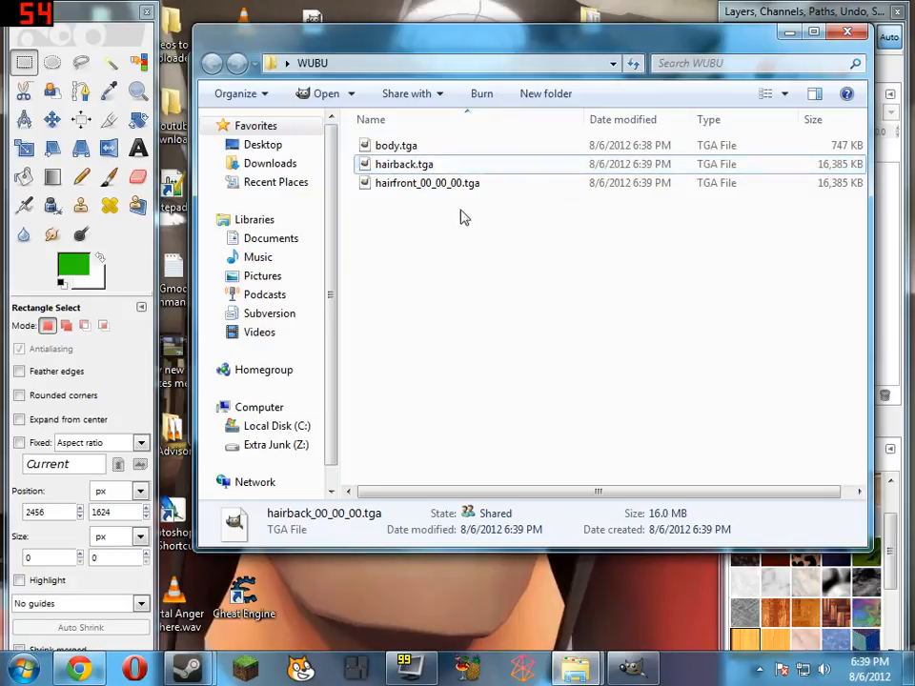
Rename hairfront_00_00_00.tga to hairfront.tga in the WUBU folder
left_click(453, 189)
key("F2")
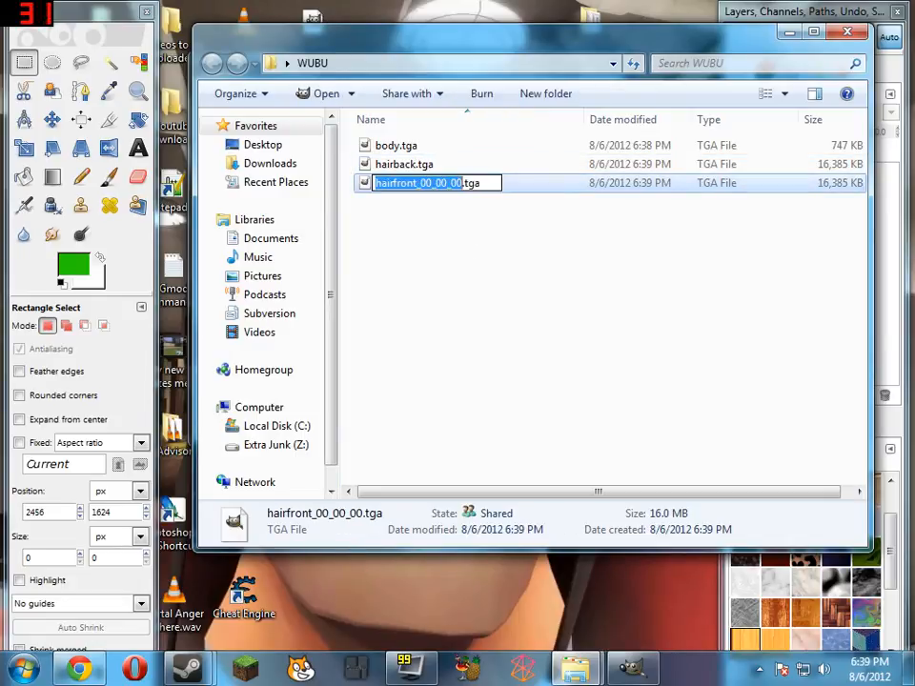
key("Delete")
key("Return")
left_click(457, 271)
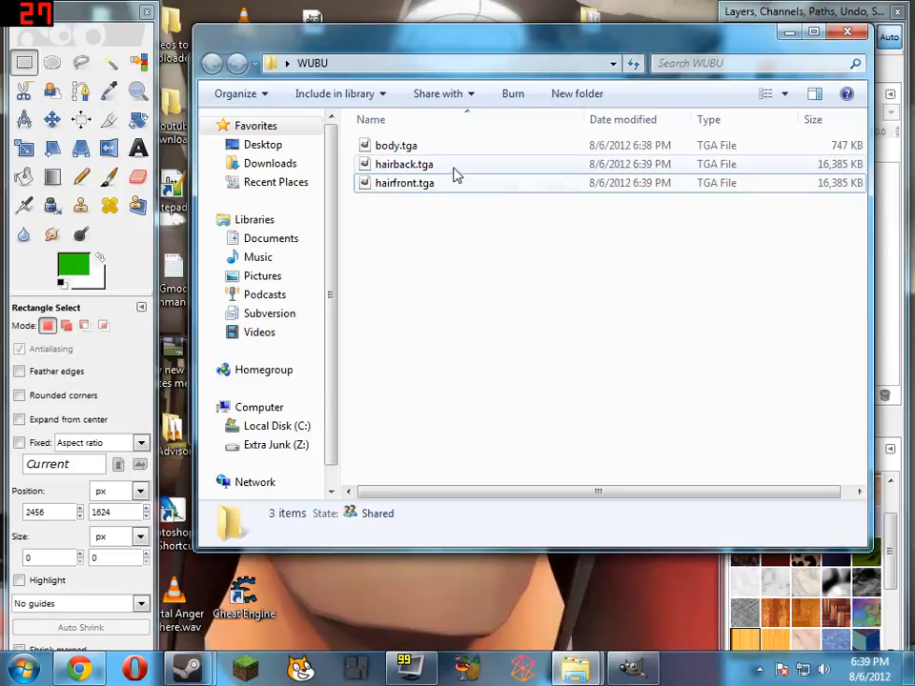
Open hairback.tga in GIMP and clear its entire canvas to transparency
left_click(454, 173)
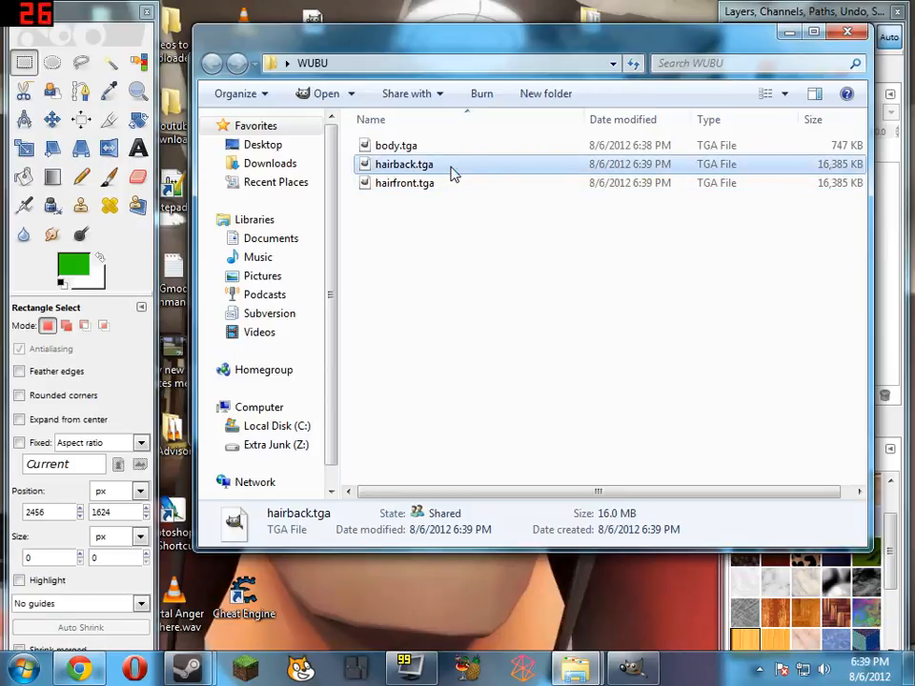
double_click(454, 173)
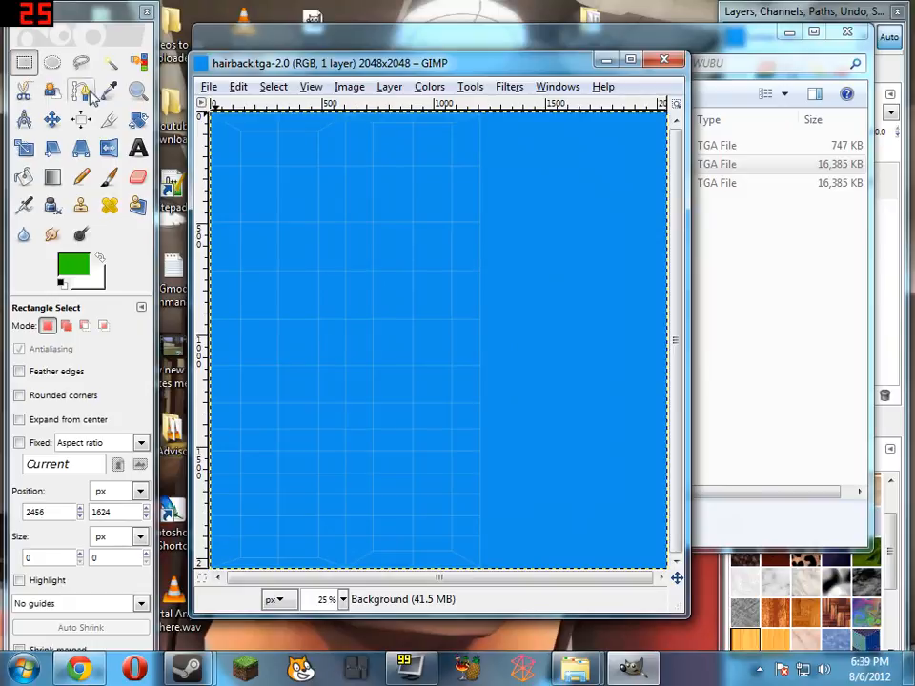
key("ctrl+a")
key("Delete")
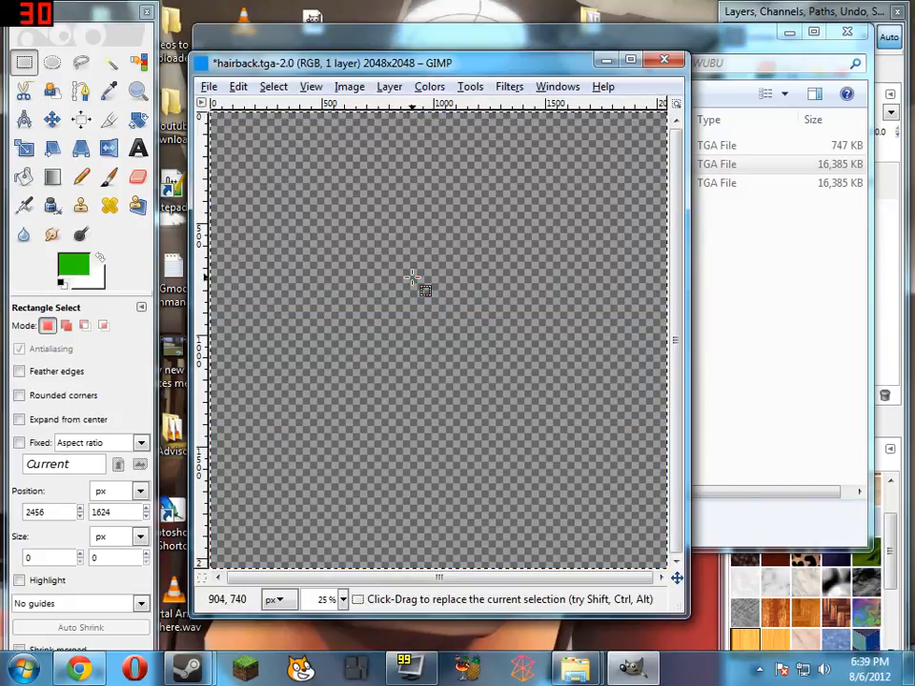
Make white the foreground colour and bucket-fill the whole hairback canvas with it
left_click(100, 260)
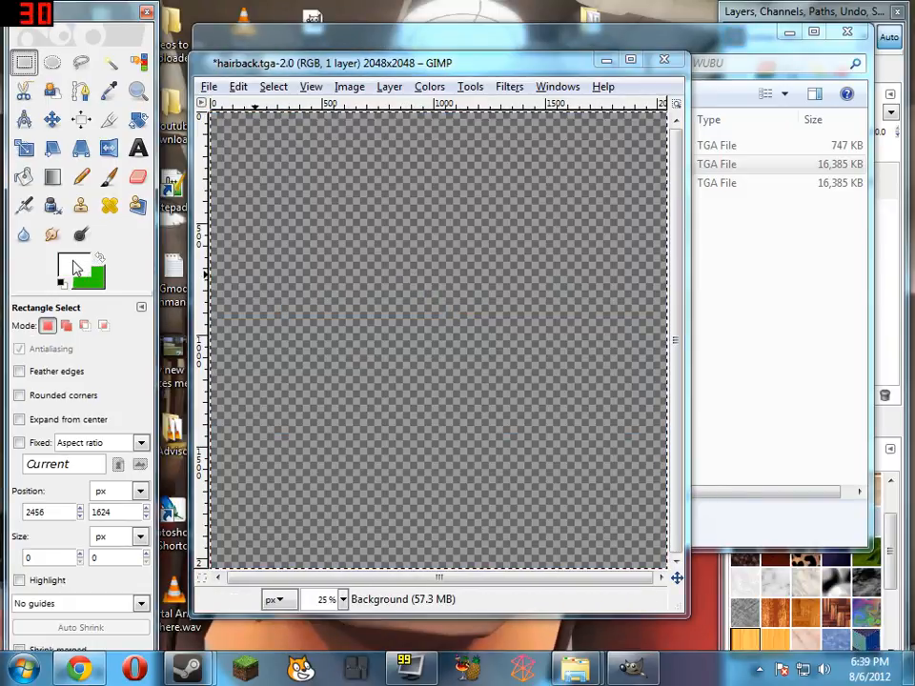
left_click(24, 177)
left_click(462, 289)
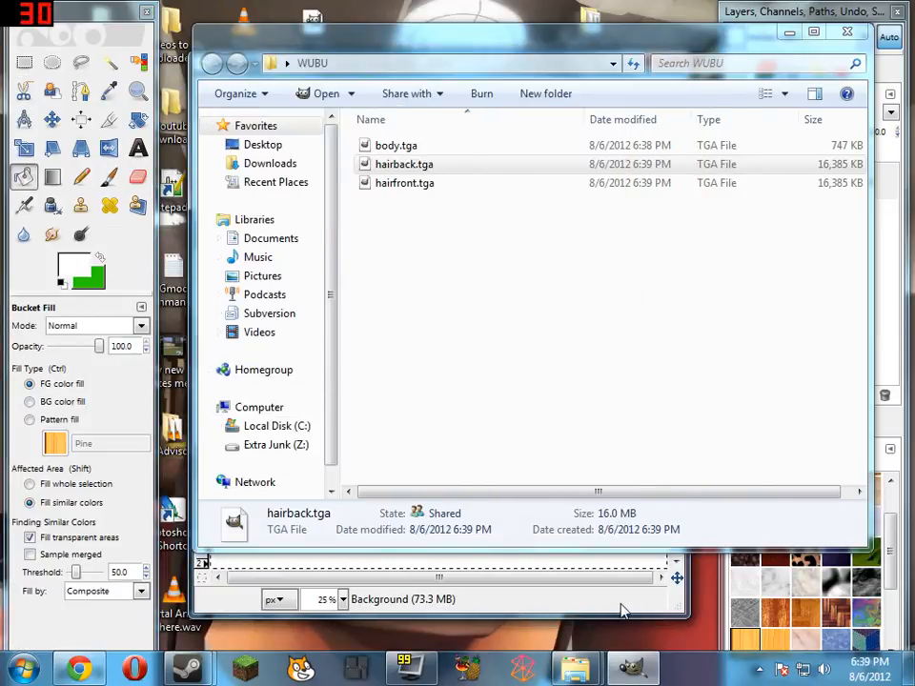
Move the WUBU folder window aside, then save hairback.tga in GIMP and close the image
left_click_drag(431, 43, 514, 40)
left_click(240, 70)
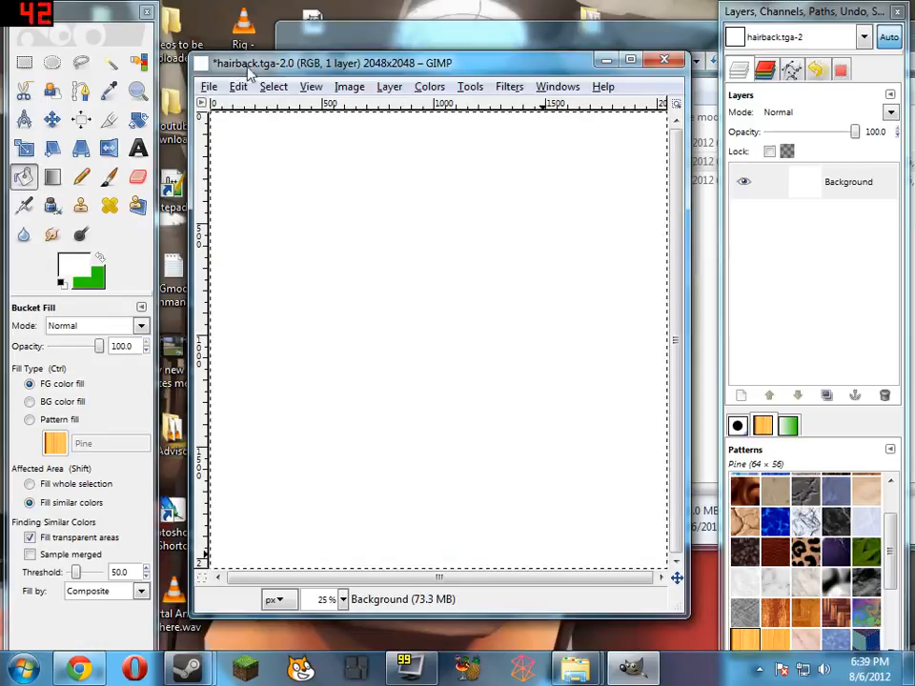
left_click(209, 87)
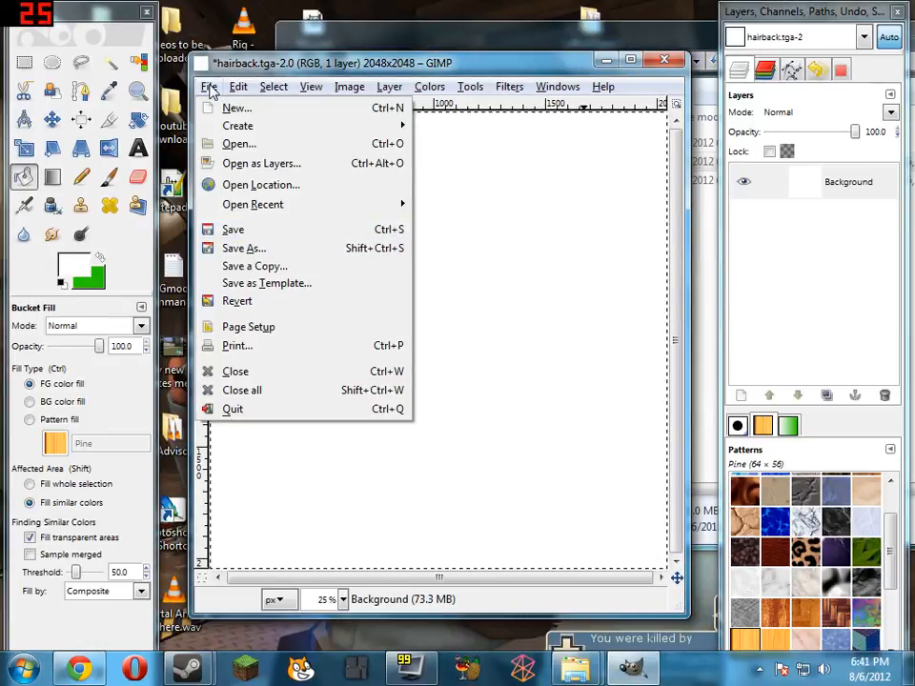
left_click(233, 230)
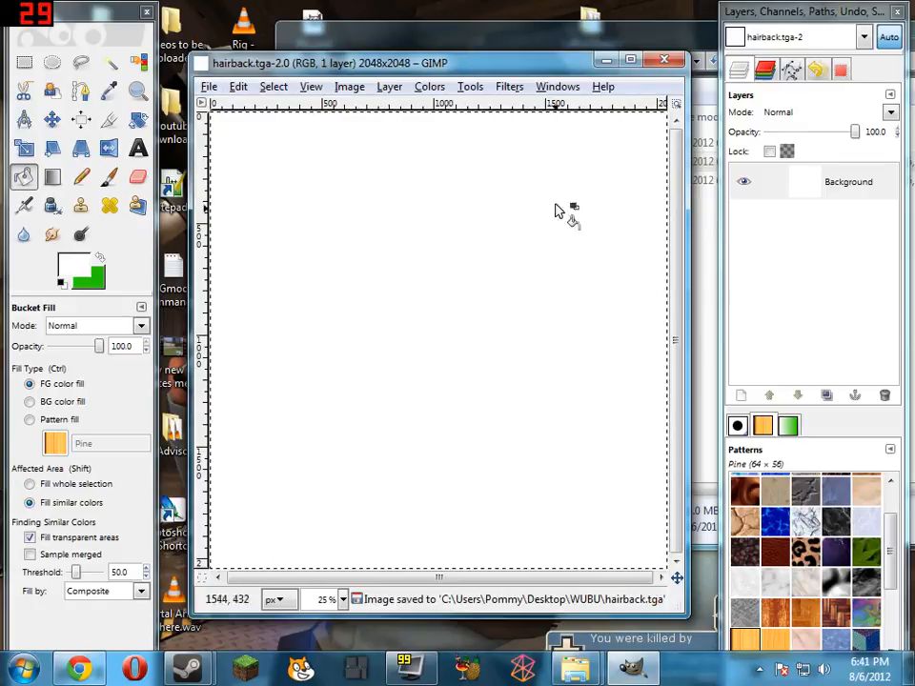
left_click(673, 63)
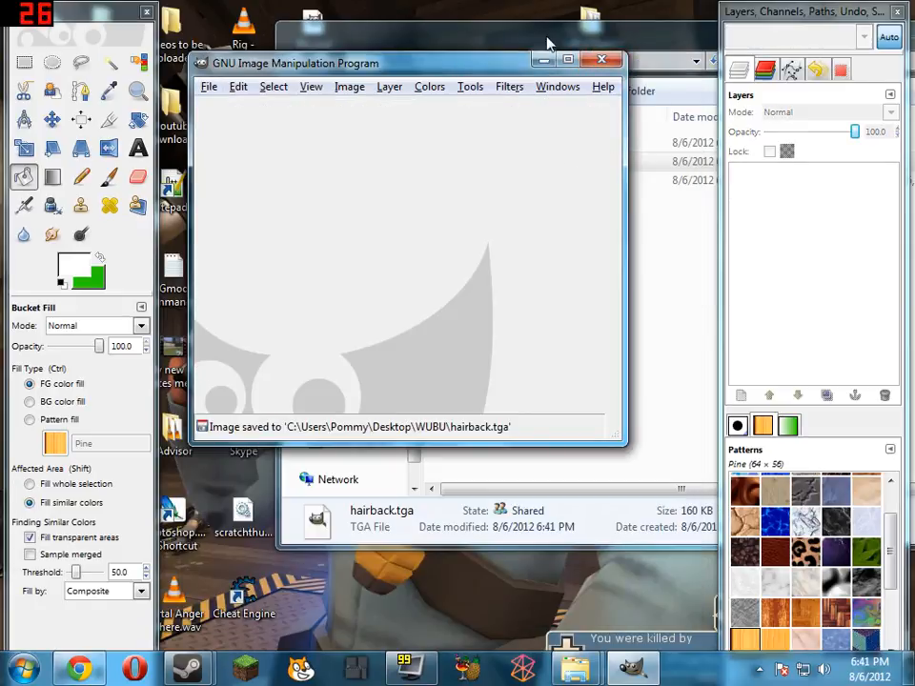
Open hairfront.tga from the WUBU folder in GIMP and replace its whole image with a black fill
left_click(546, 38)
double_click(491, 181)
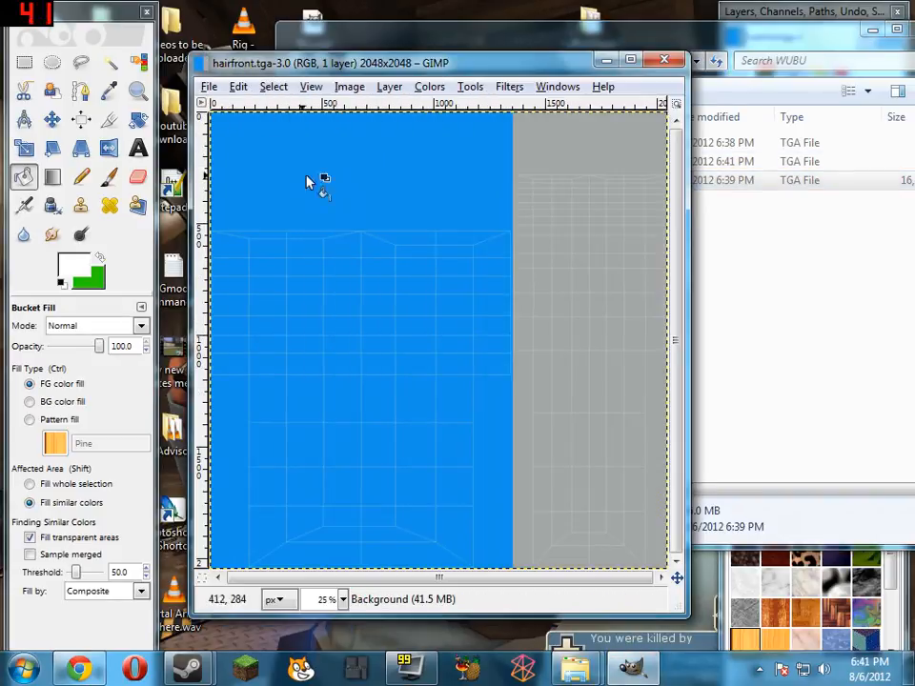
key("ctrl+x")
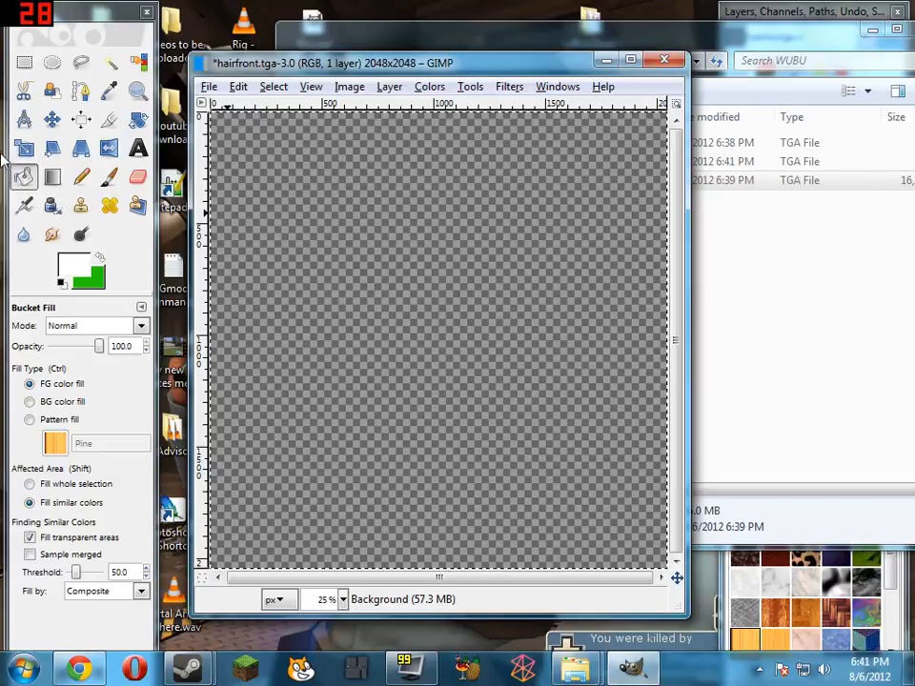
left_click(61, 283)
key("alt+Tab")
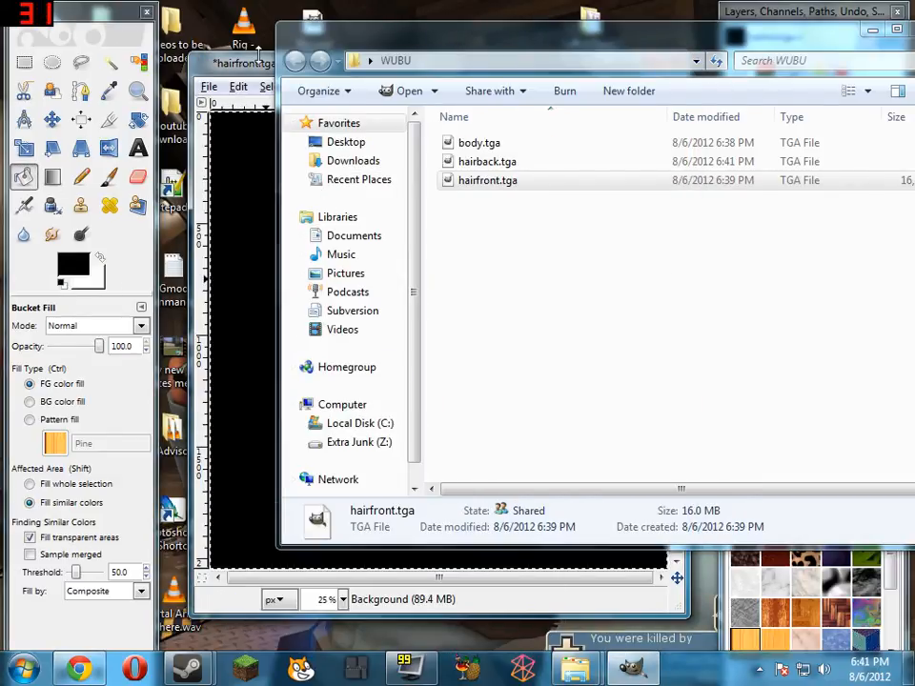
Save the black hairfront.tga and minimize the WUBU folder window
left_click(209, 86)
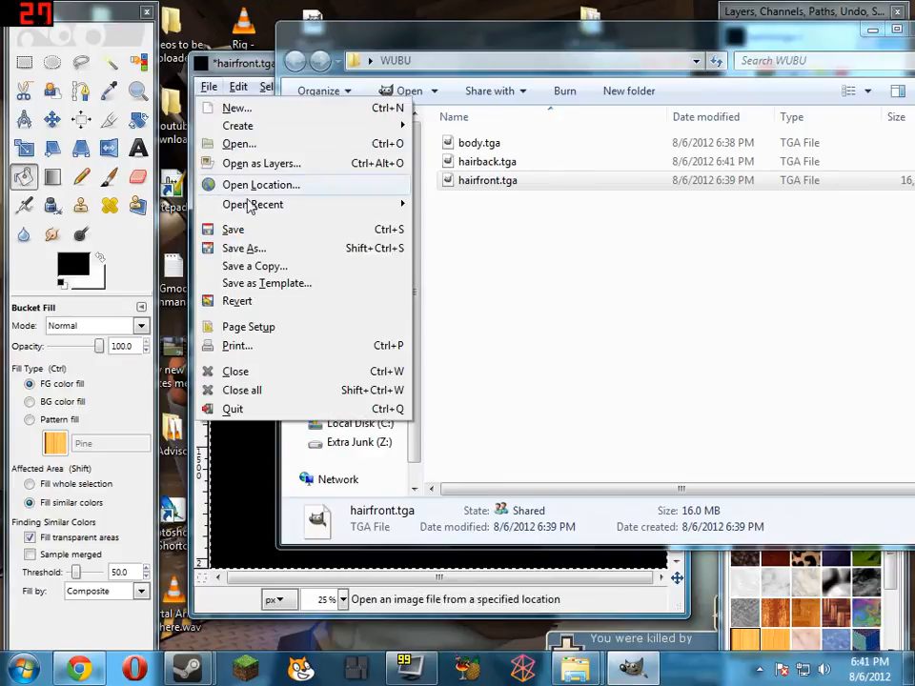
left_click(270, 232)
left_click_drag(814, 32, 710, 32)
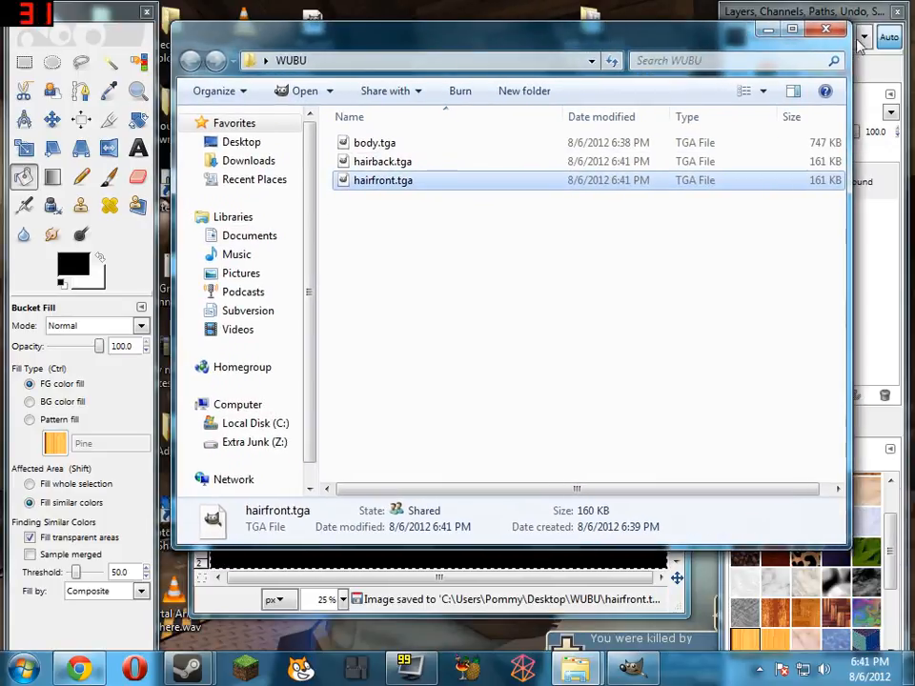
left_click(793, 30)
left_click(862, 8)
left_click(768, 30)
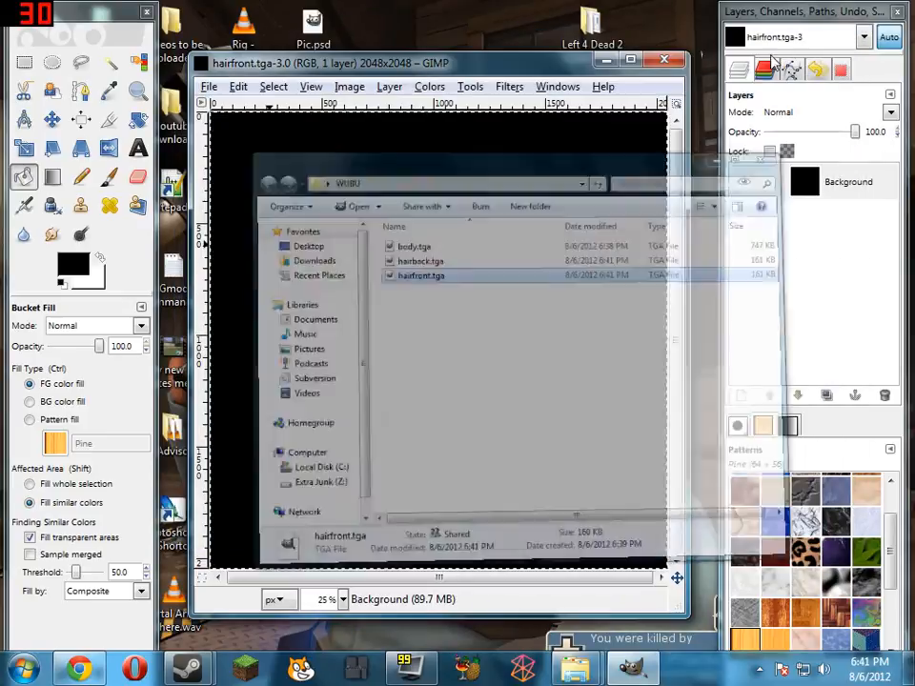
Close the hairfront image in GIMP and switch to the template2 folder window
left_click(658, 61)
mouse_move(575, 667)
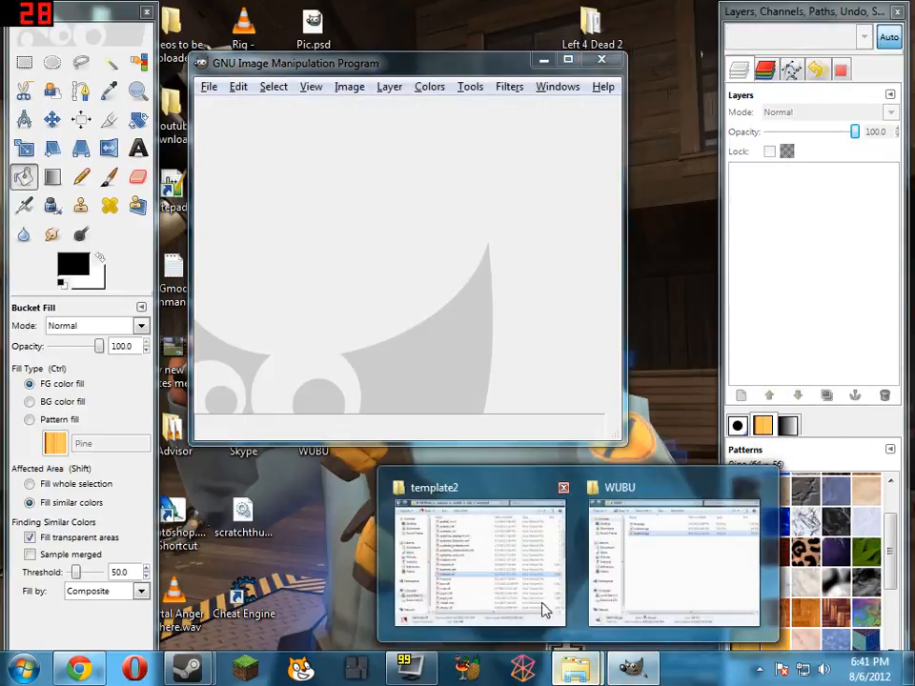
left_click(521, 578)
left_click(39, 668)
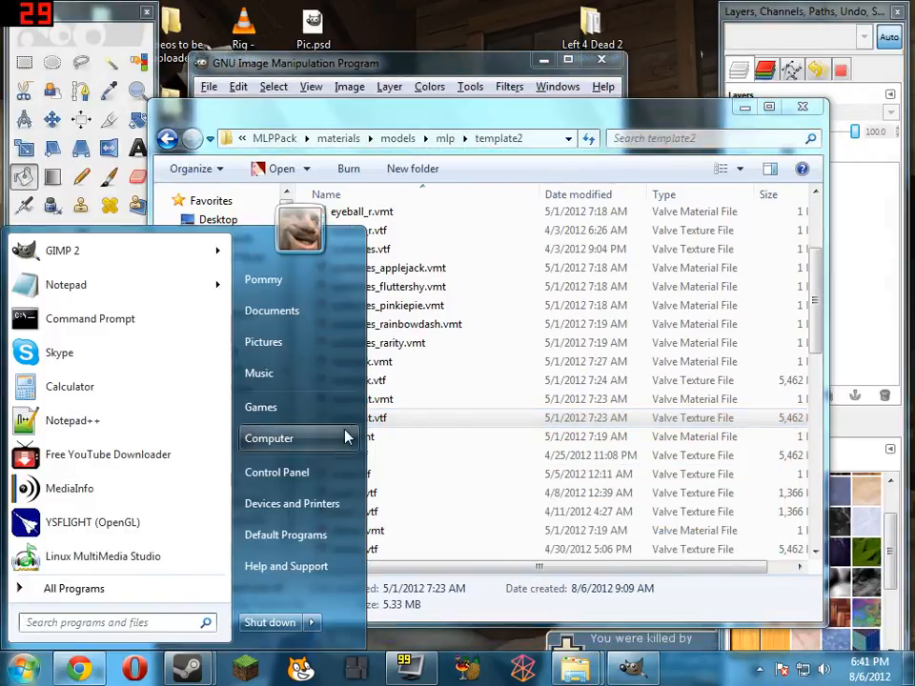
left_click(343, 434)
left_click(831, 52)
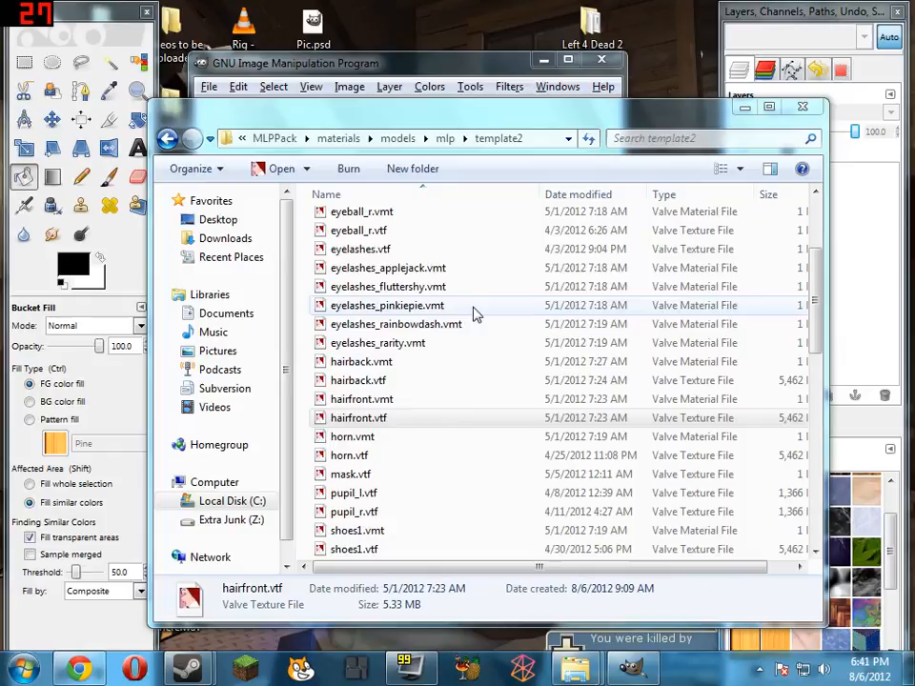
View horn.vmt and pupil_l.vtf in VTFEdit, closing each, and look through the template2 folder for the tail textures
double_click(403, 439)
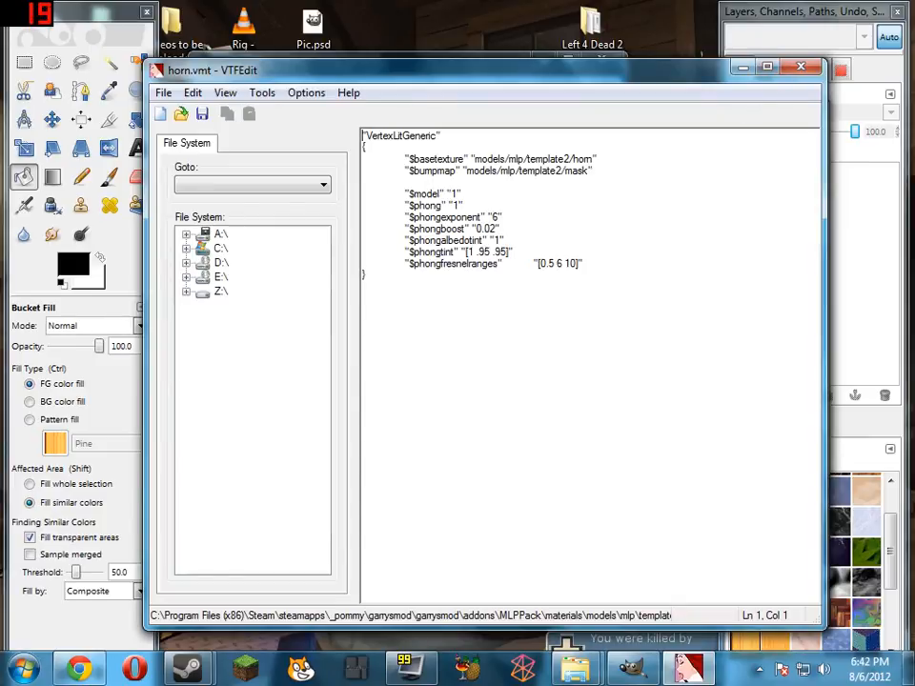
left_click(800, 67)
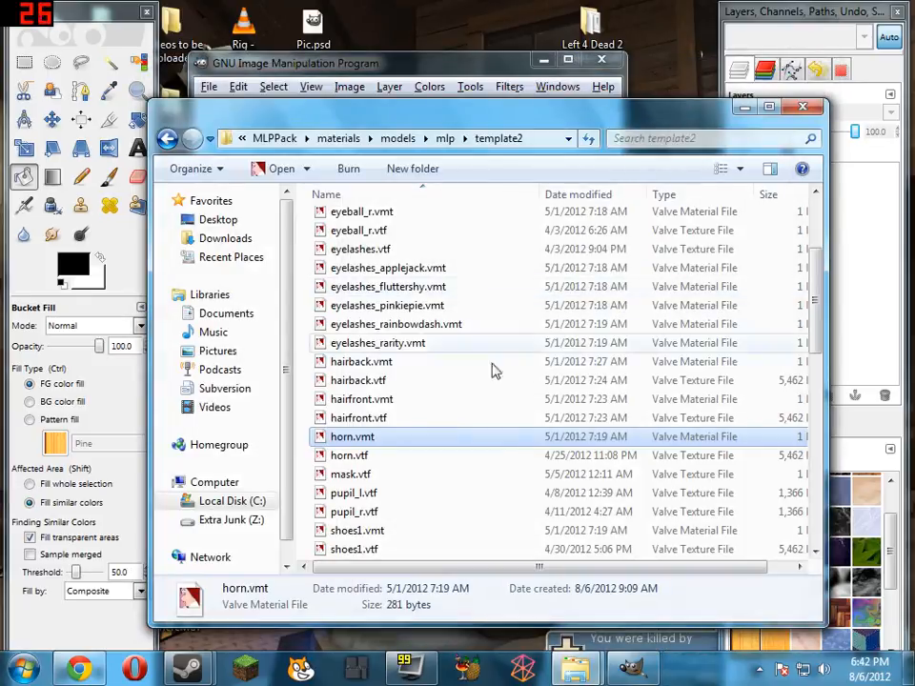
scroll(415, 510, "down", 4)
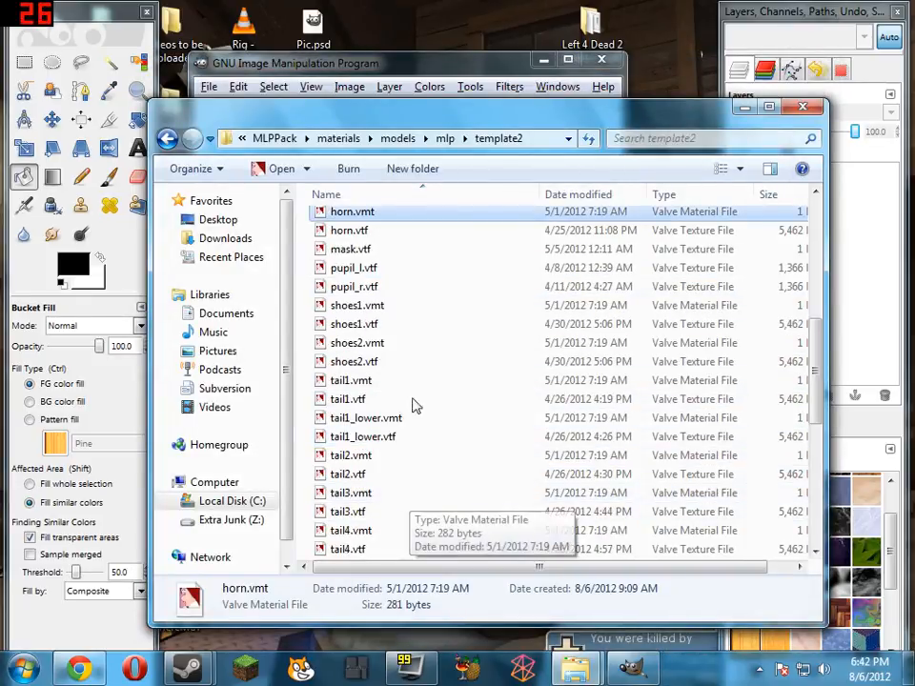
double_click(386, 270)
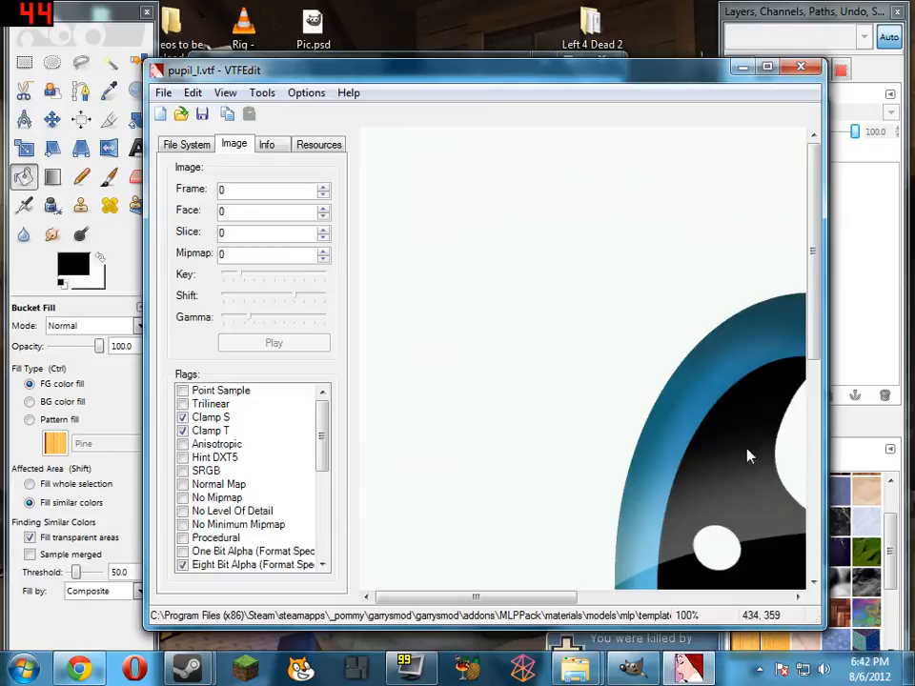
left_click(801, 66)
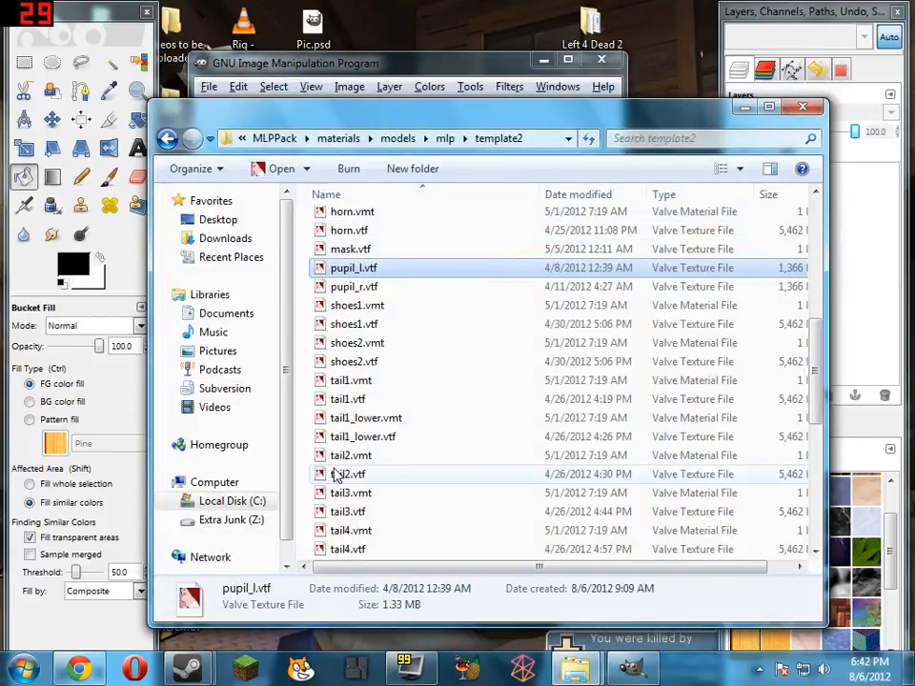
scroll(401, 329, "down", 2)
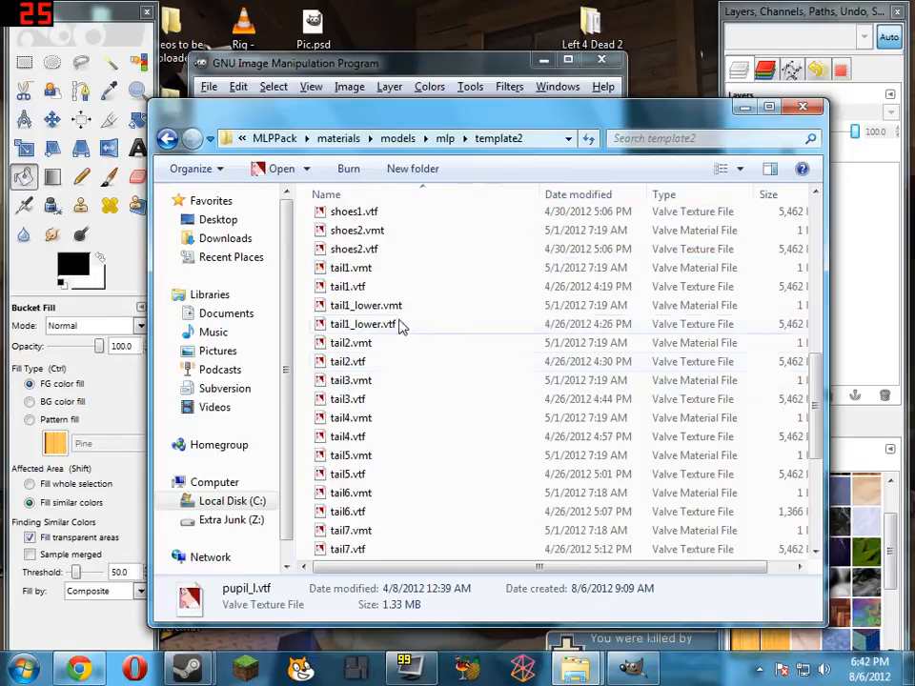
Open tail1.vtf from the template2 folder in VTFEdit, export it as tail1.tga to the WUBU folder, and close VTFEdit
double_click(378, 288)
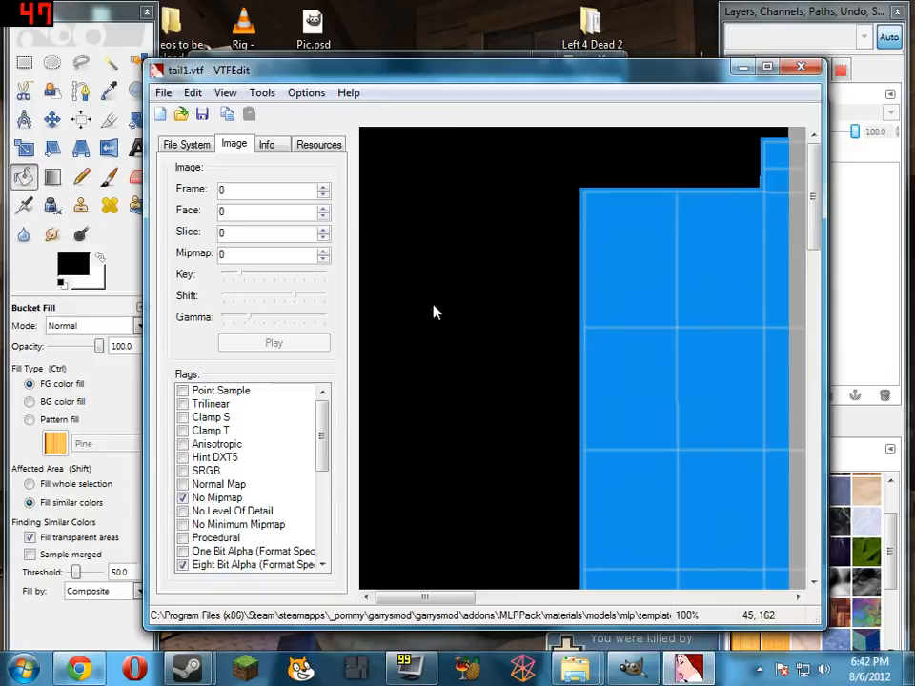
right_click(478, 263)
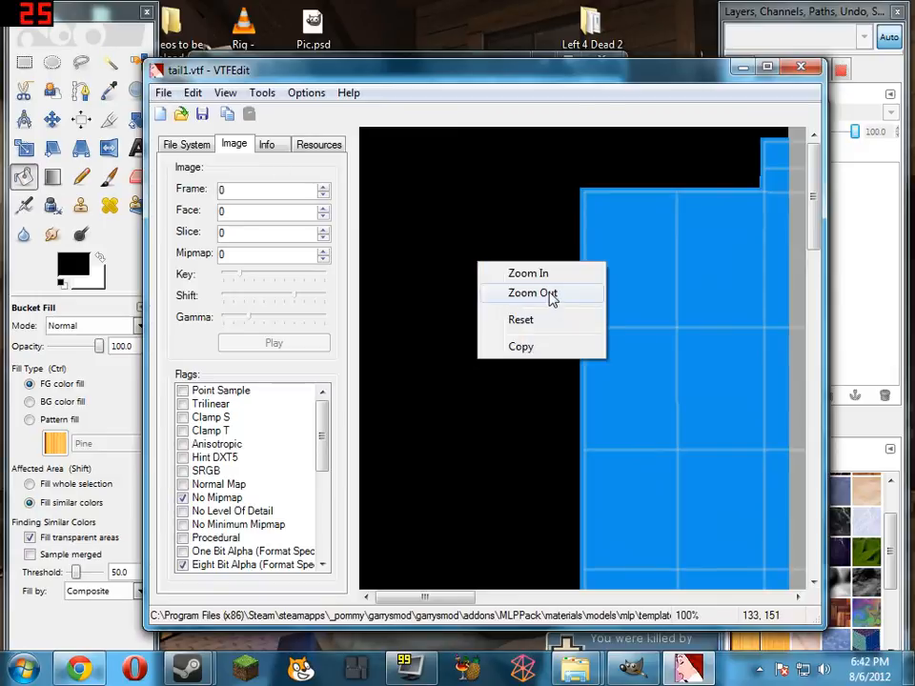
left_click(551, 294)
right_click(518, 249)
left_click(540, 274)
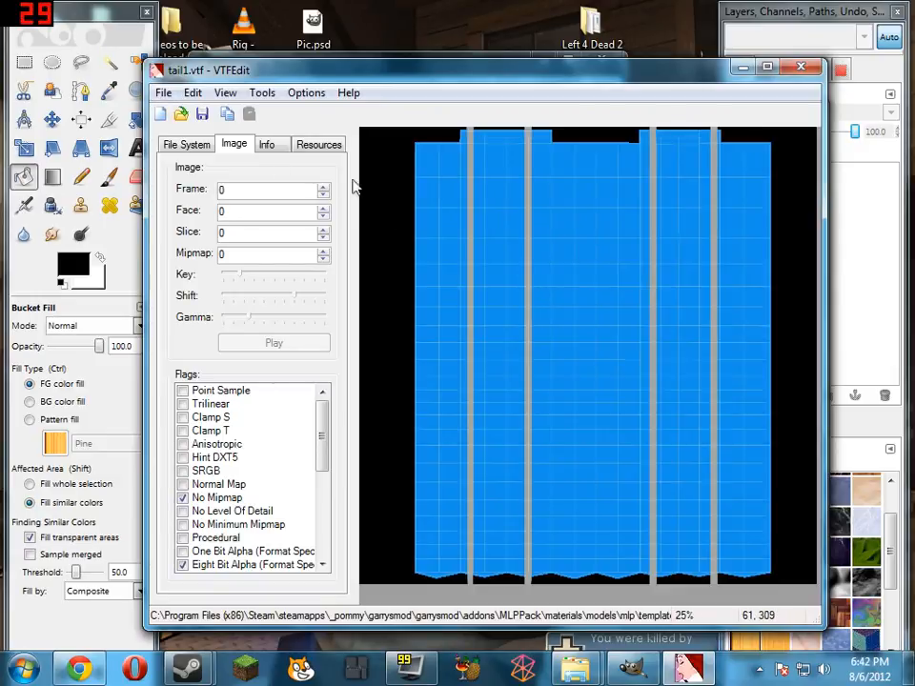
left_click(164, 93)
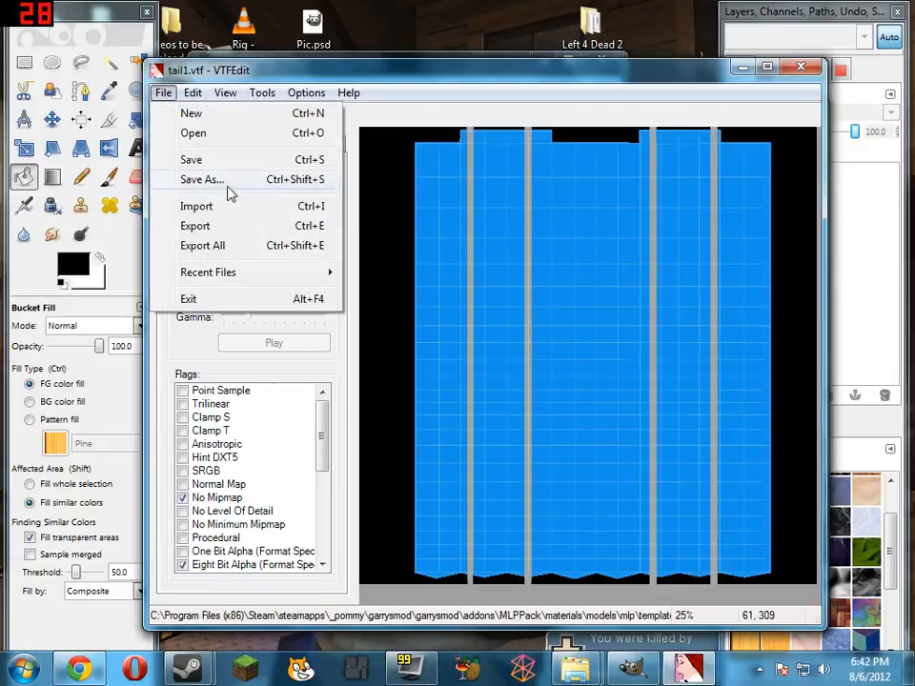
left_click(241, 245)
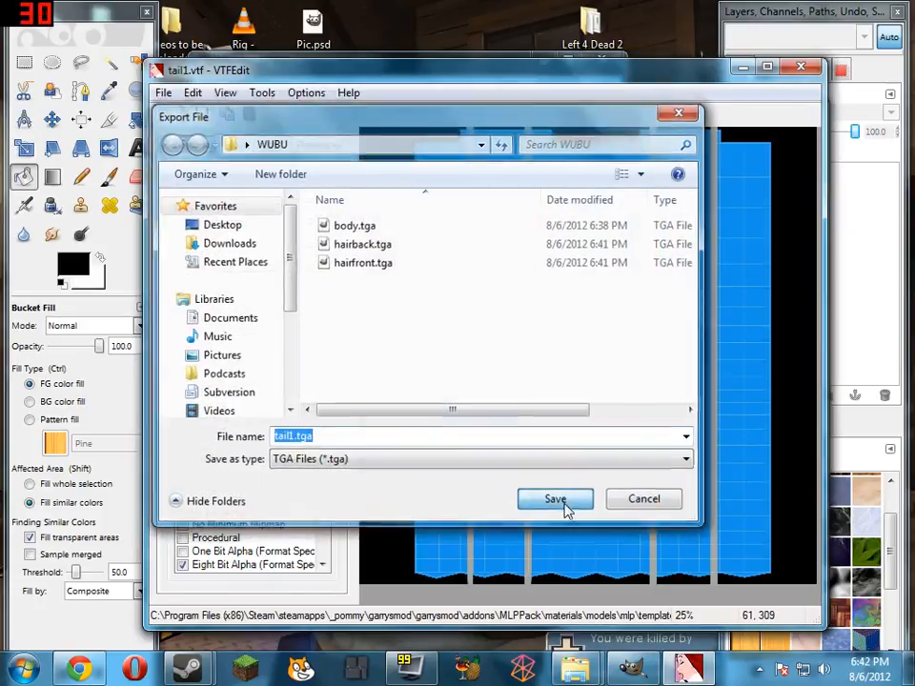
left_click(565, 506)
left_click(799, 67)
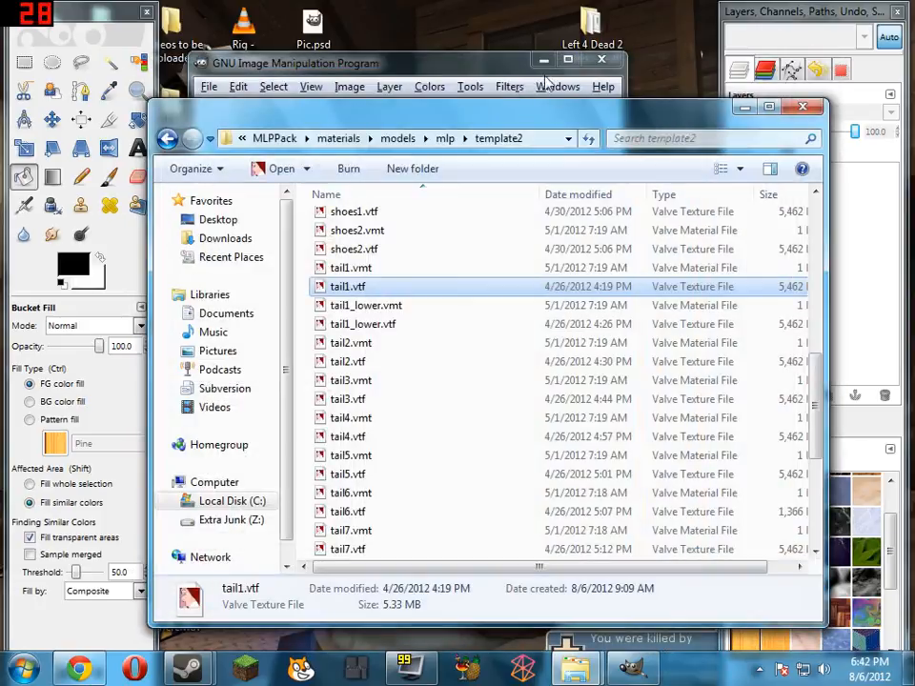
Rename tail1_00_00_00.tga in the WUBU folder to tail1.tga and open it in GIMP
mouse_move(575, 670)
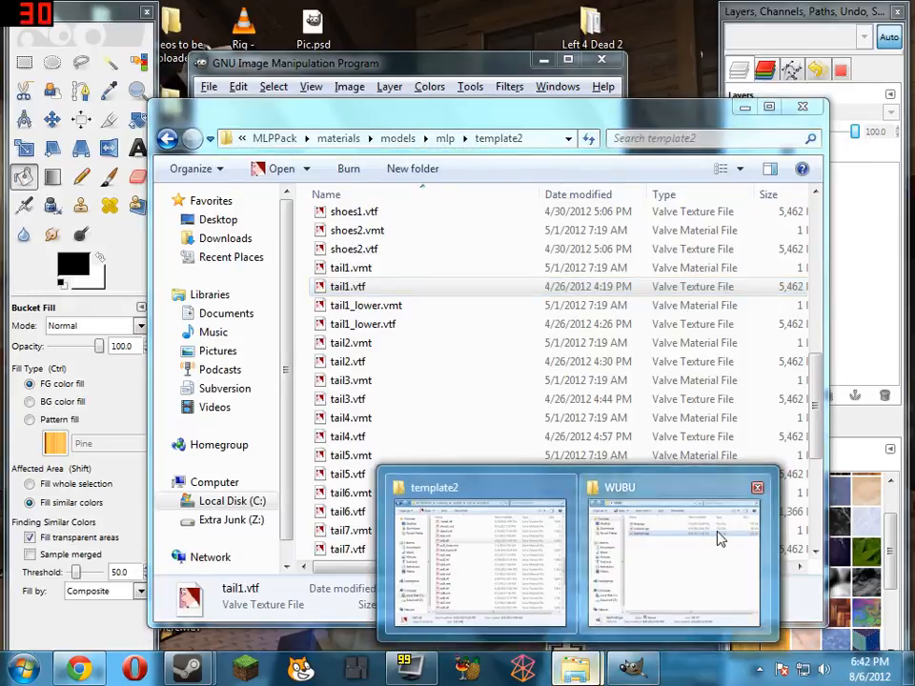
left_click(719, 540)
left_click(418, 202)
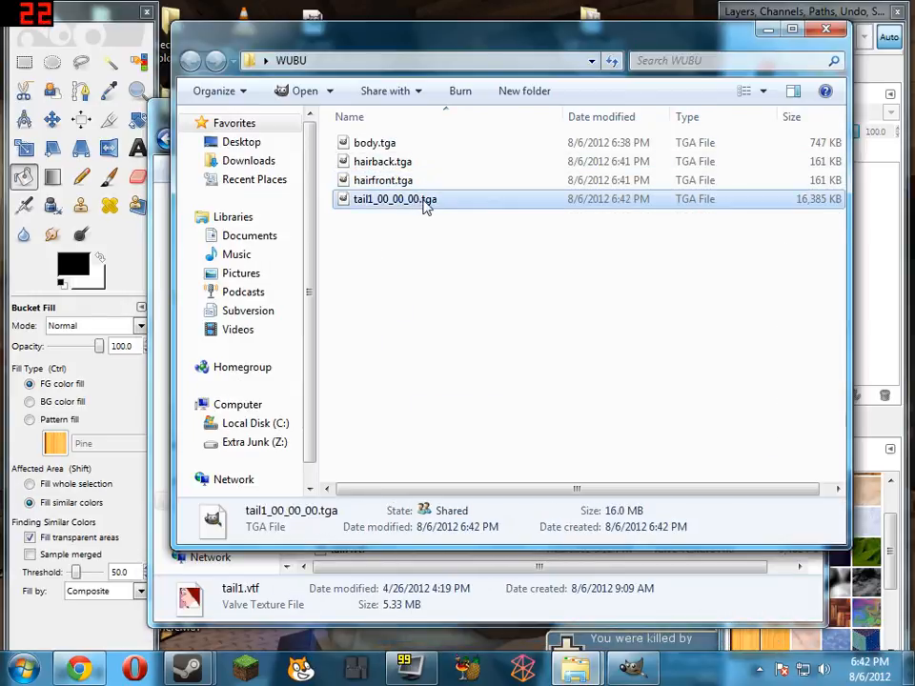
left_click(426, 208)
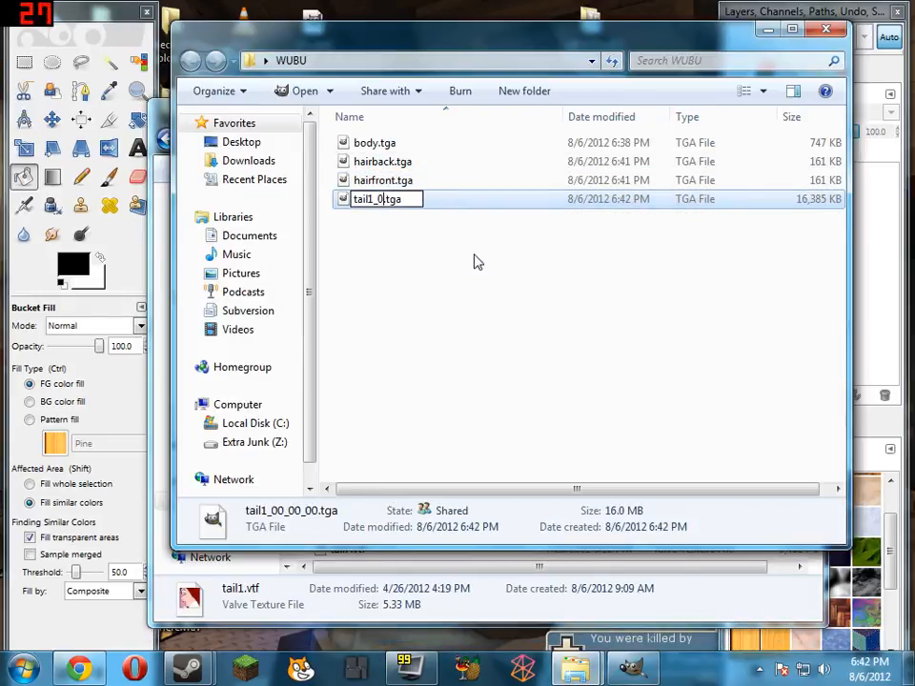
key("Return")
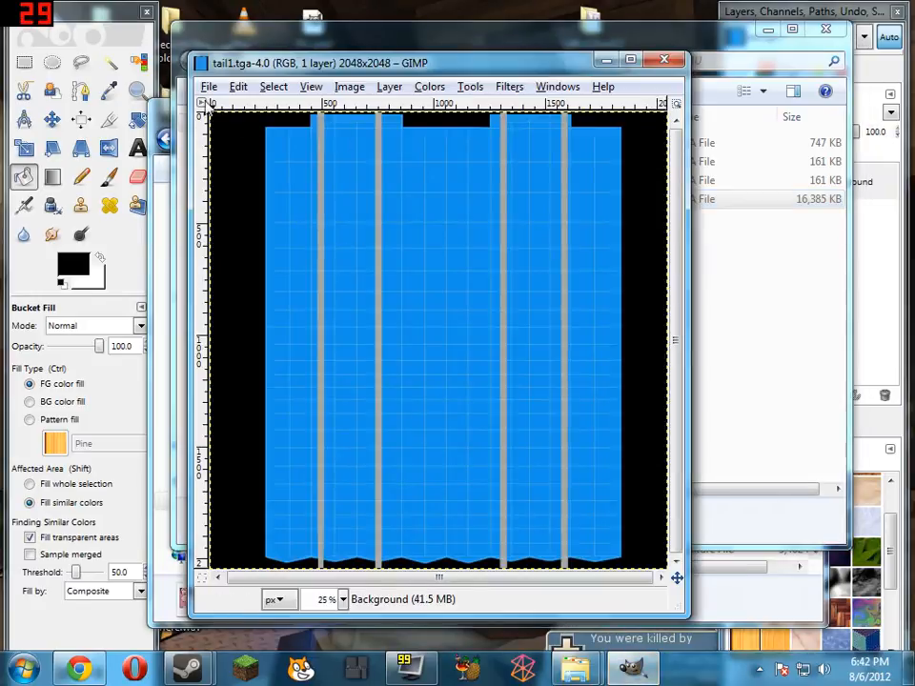
Clear the whole tail1 image and bucket-fill it with the cyan foreground colour 00fff6, with black as the background colour
key("ctrl+a")
key("Delete")
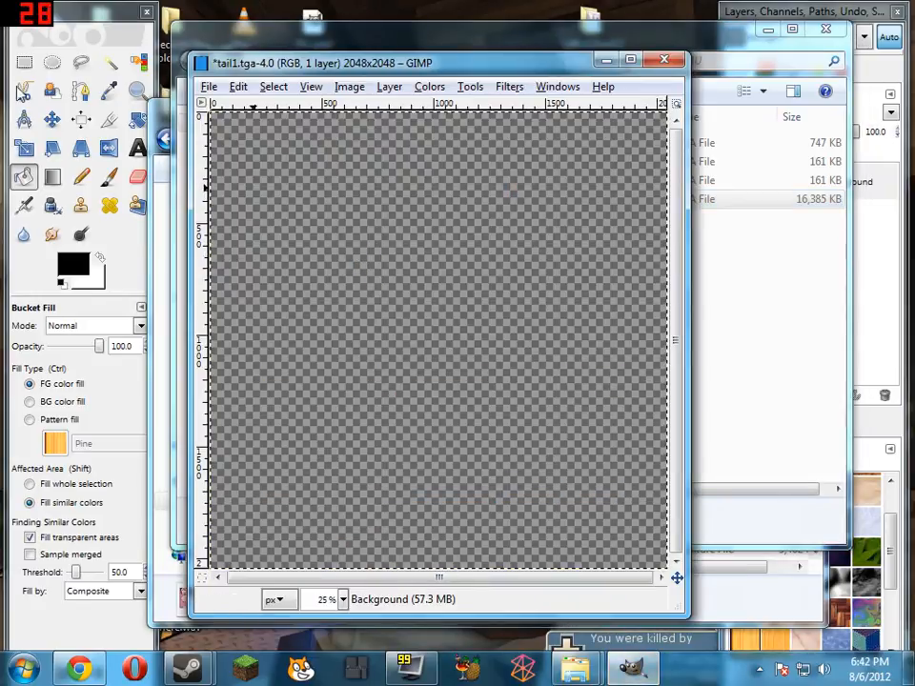
left_click(99, 257)
left_click(72, 264)
left_click(115, 99)
left_click(197, 168)
left_click_drag(196, 161, 194, 157)
left_click_drag(162, 154, 193, 85)
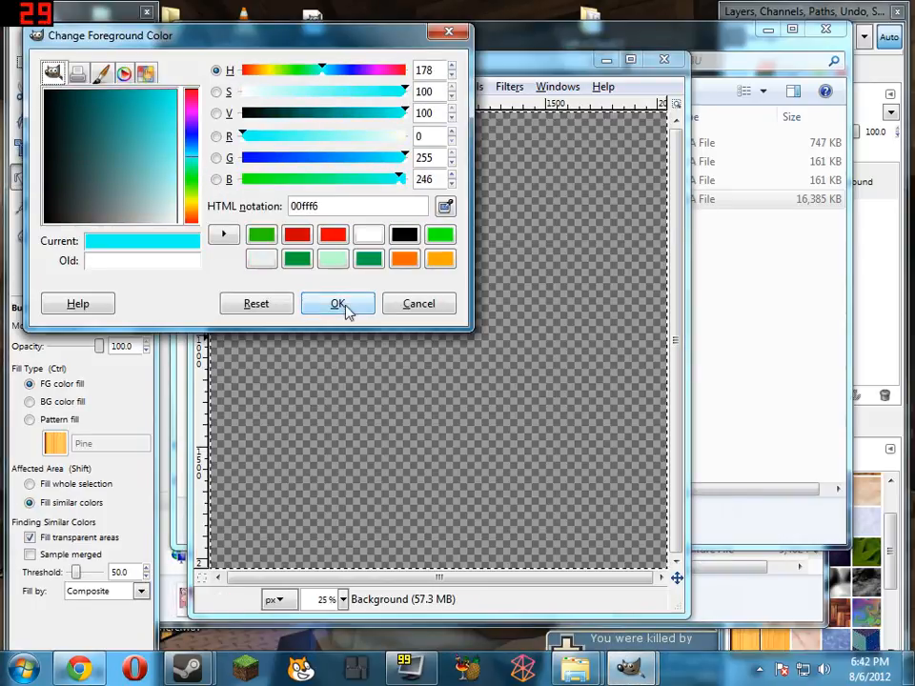
left_click(346, 308)
left_click(27, 181)
left_click(465, 226)
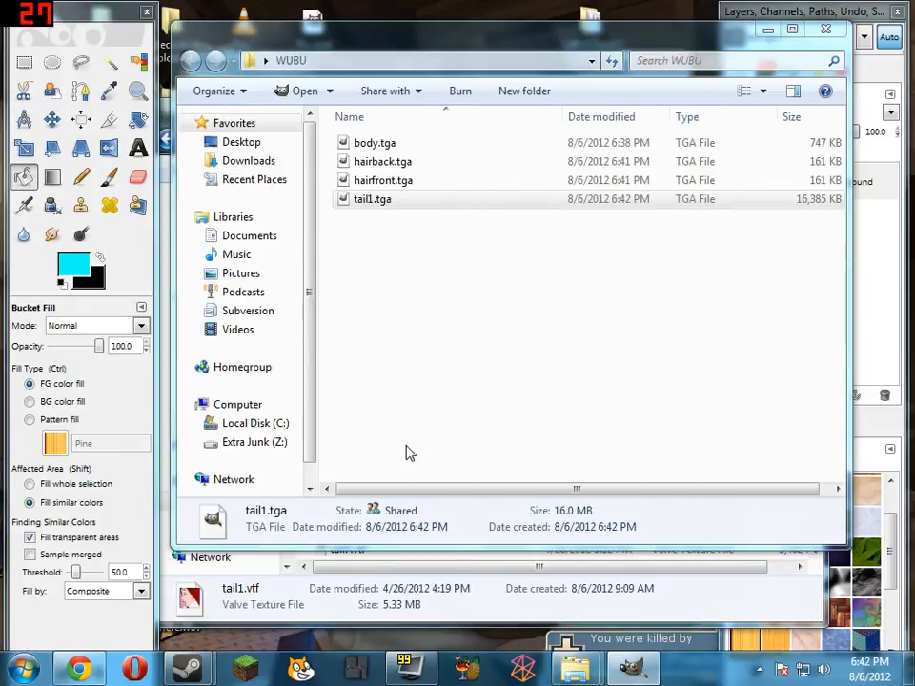
Bring the tail1 image back to the front in GIMP, save it as tail1.tga, and close it
left_click(577, 338)
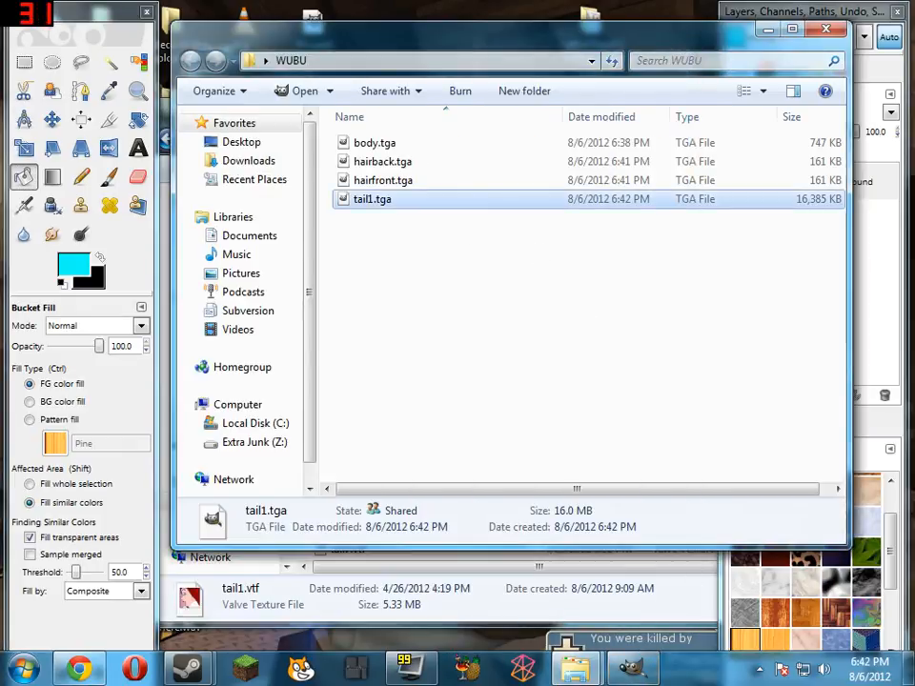
left_click(634, 670)
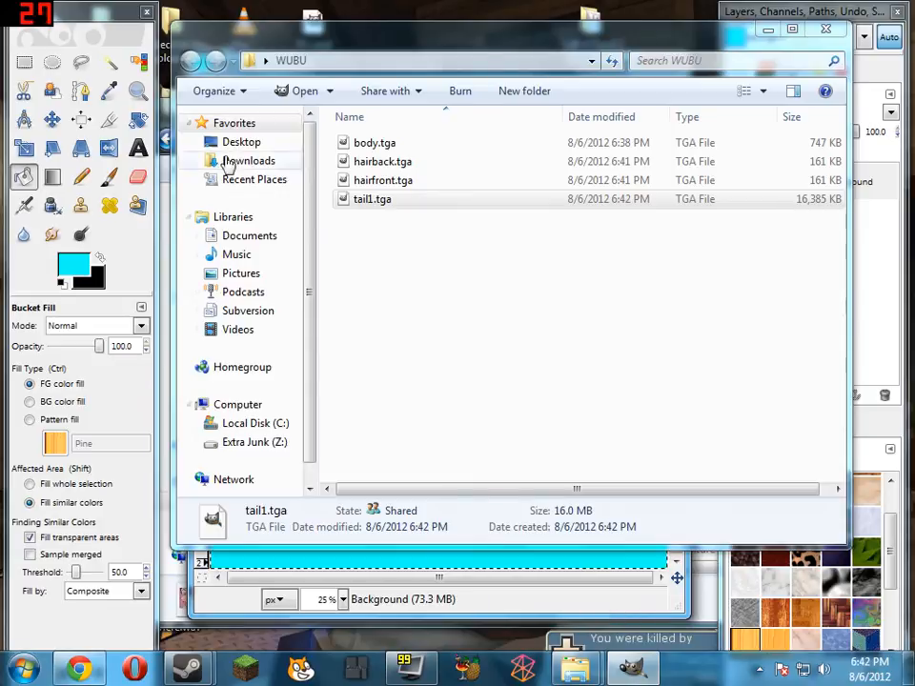
left_click(164, 114)
left_click(634, 670)
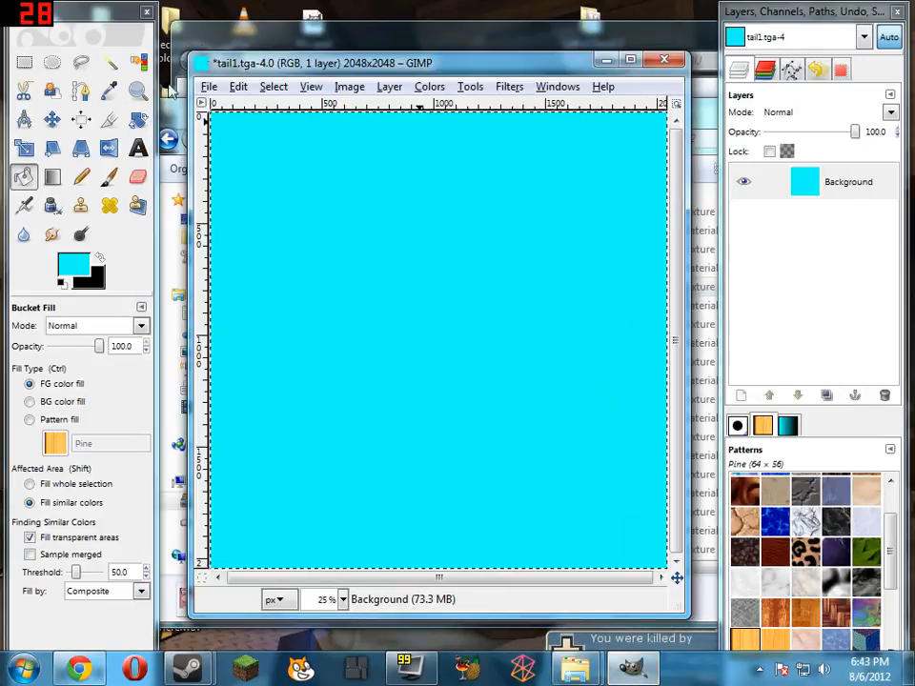
left_click(207, 86)
left_click(249, 229)
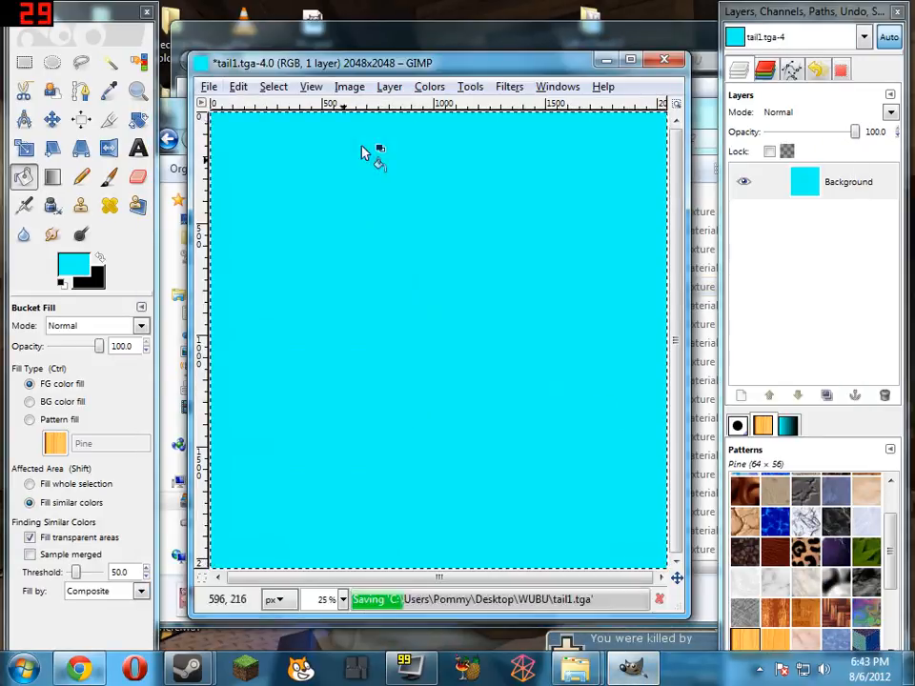
left_click(672, 63)
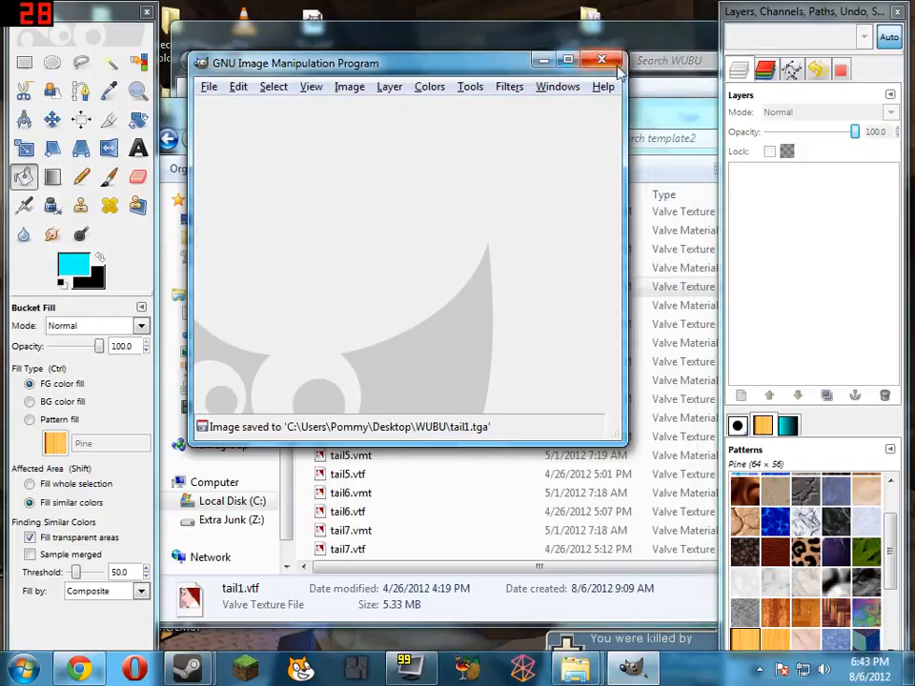
Open wings.vtf from the template2 folder in VTFEdit, export it as wings.tga to the WUBU folder, and close VTFEdit
left_click(545, 618)
scroll(405, 351, "down", 5)
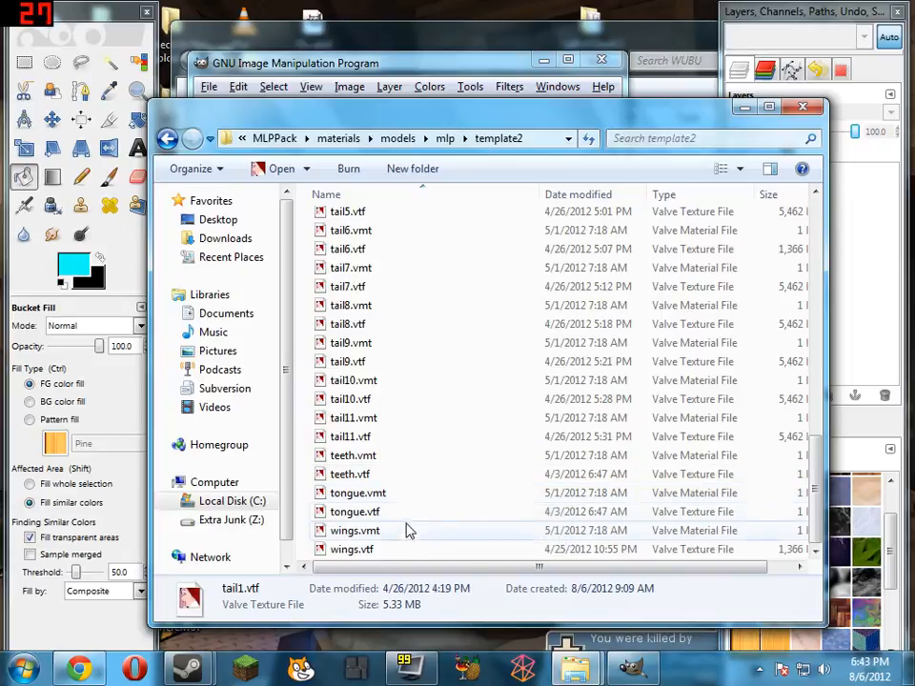
left_click(402, 551)
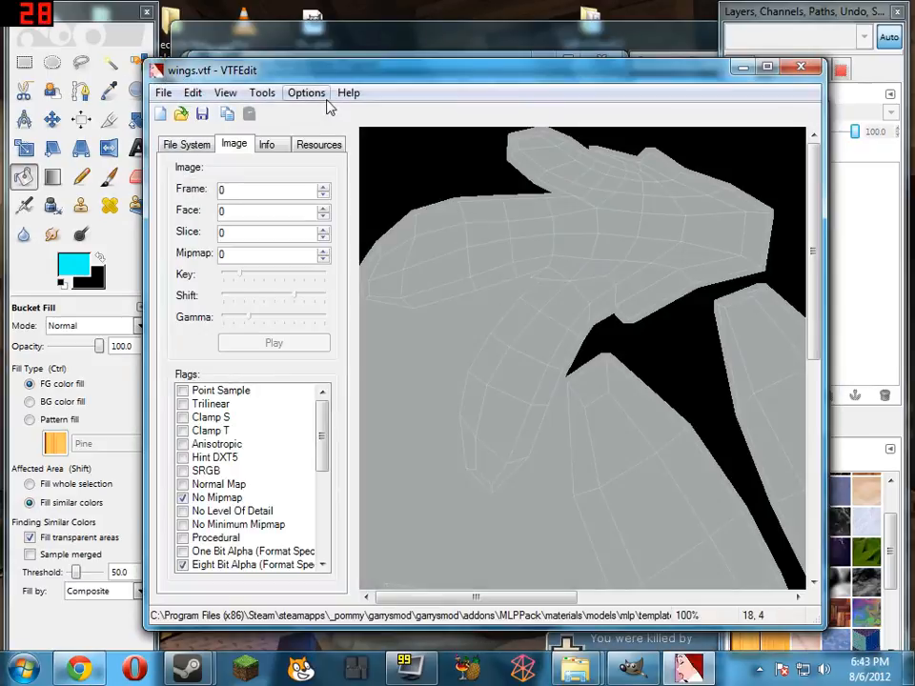
right_click(575, 301)
key("Escape")
left_click(163, 93)
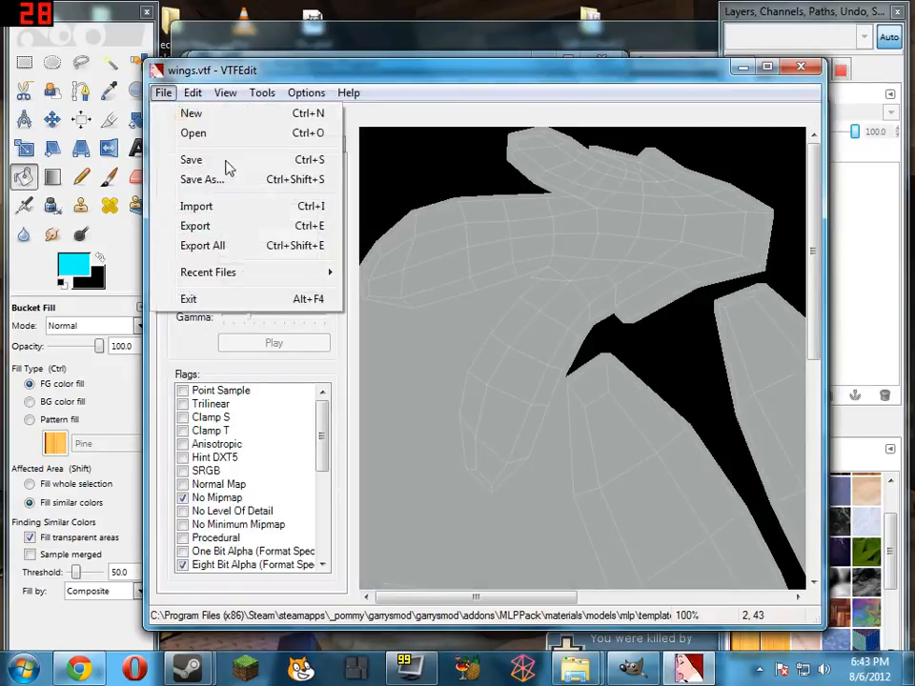
left_click(256, 246)
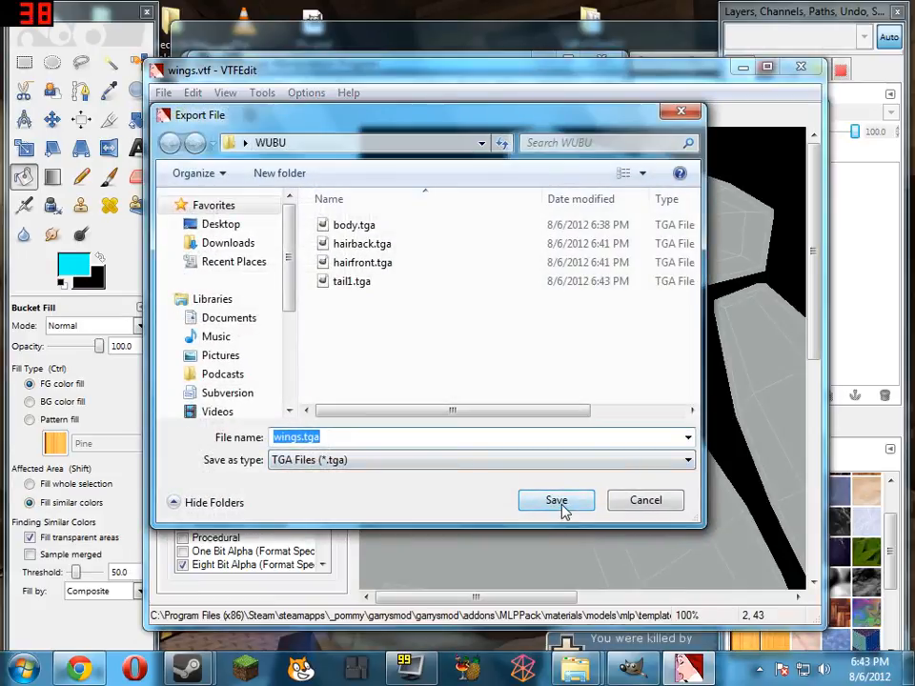
left_click(558, 503)
left_click(803, 64)
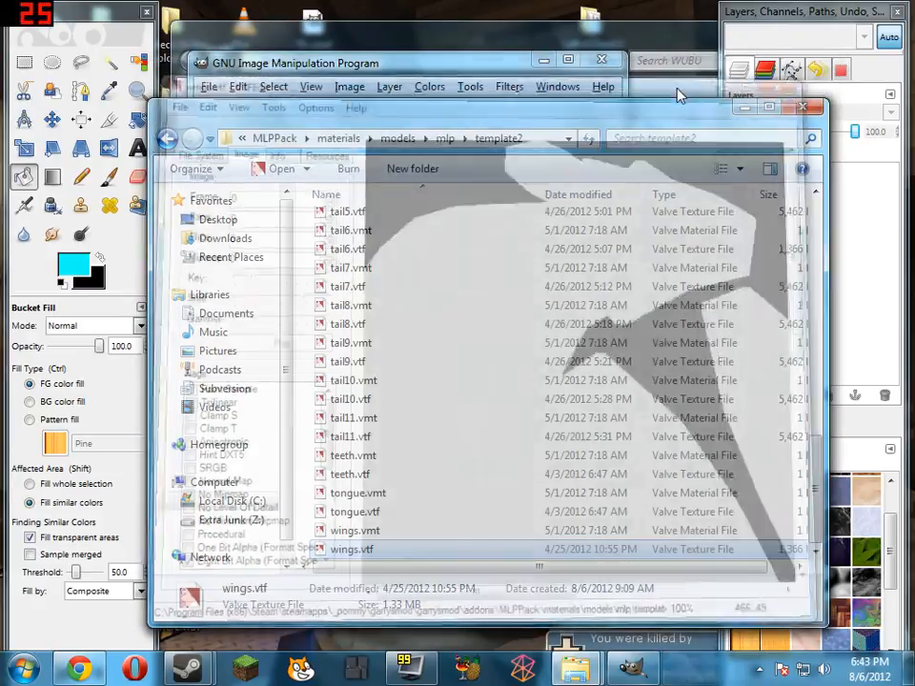
Minimize the template2 folder, rename wings_00_00_00.tga in the WUBU folder to wings.tga, and open it in GIMP
left_click(747, 112)
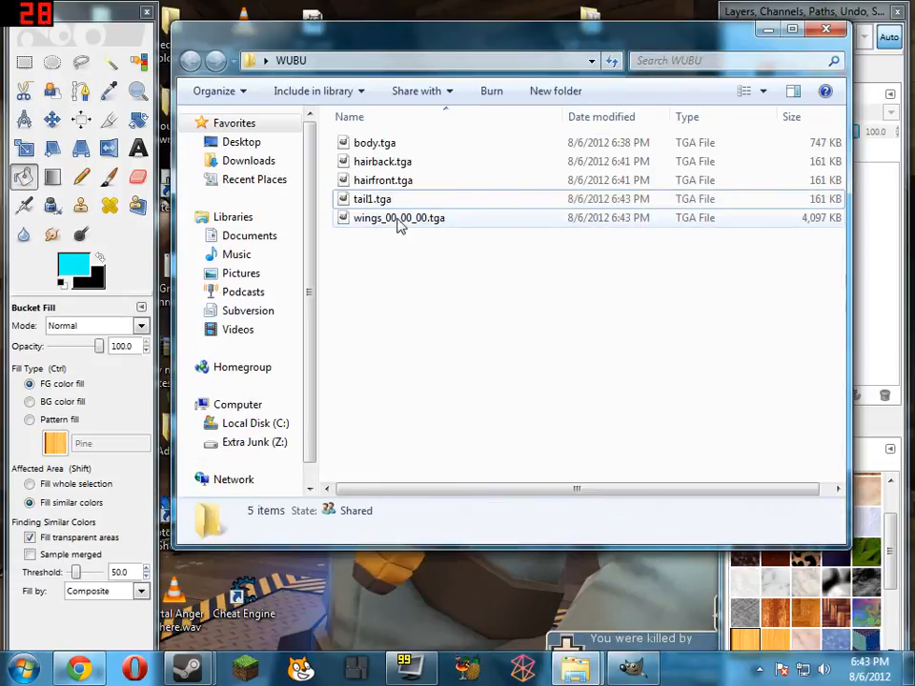
left_click(424, 219)
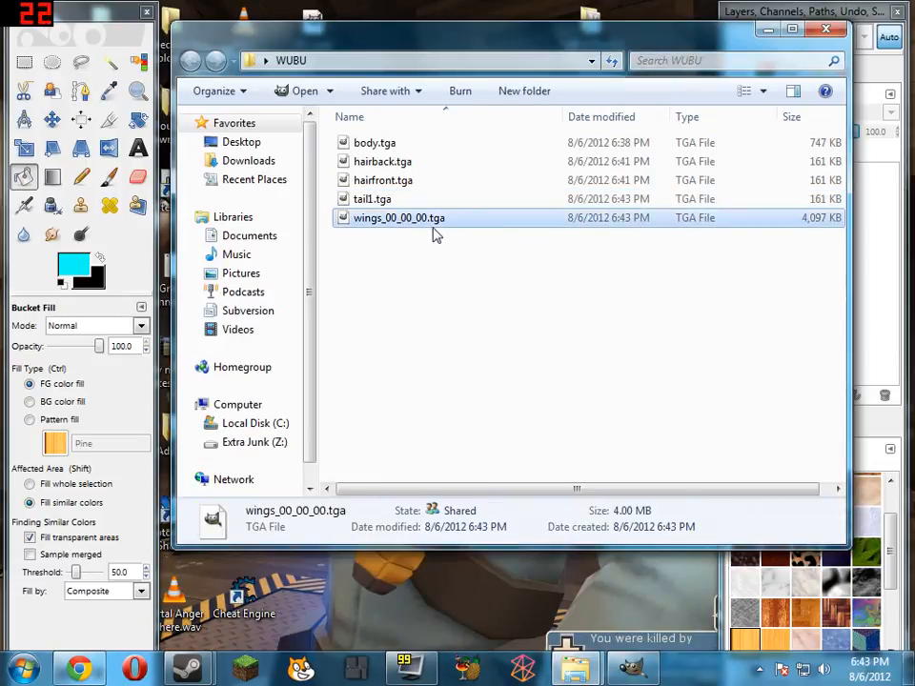
left_click(429, 219)
left_click_drag(428, 218, 382, 218)
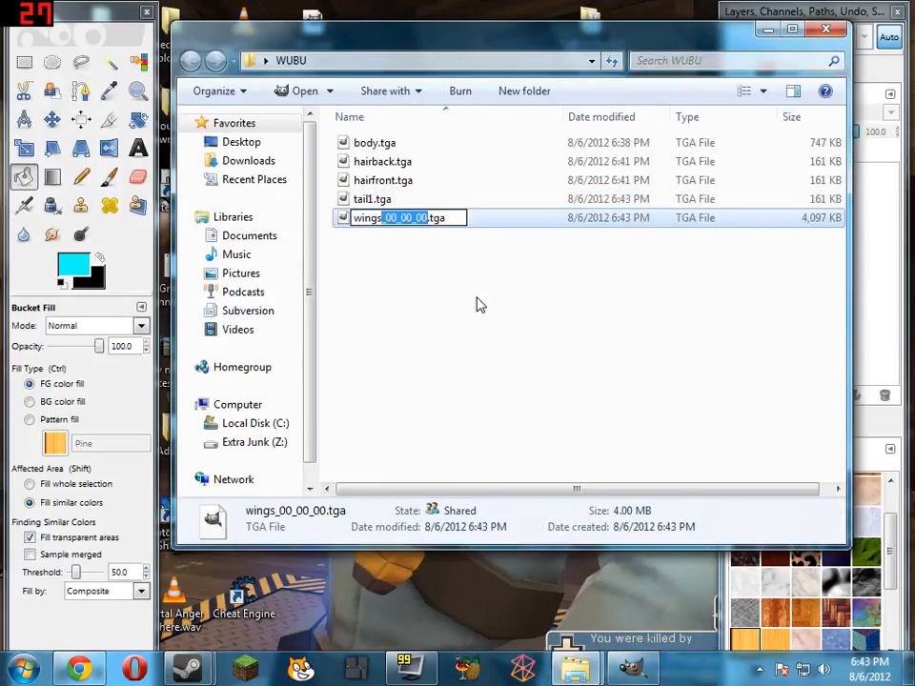
key("BackSpace")
key("Return")
key("Return")
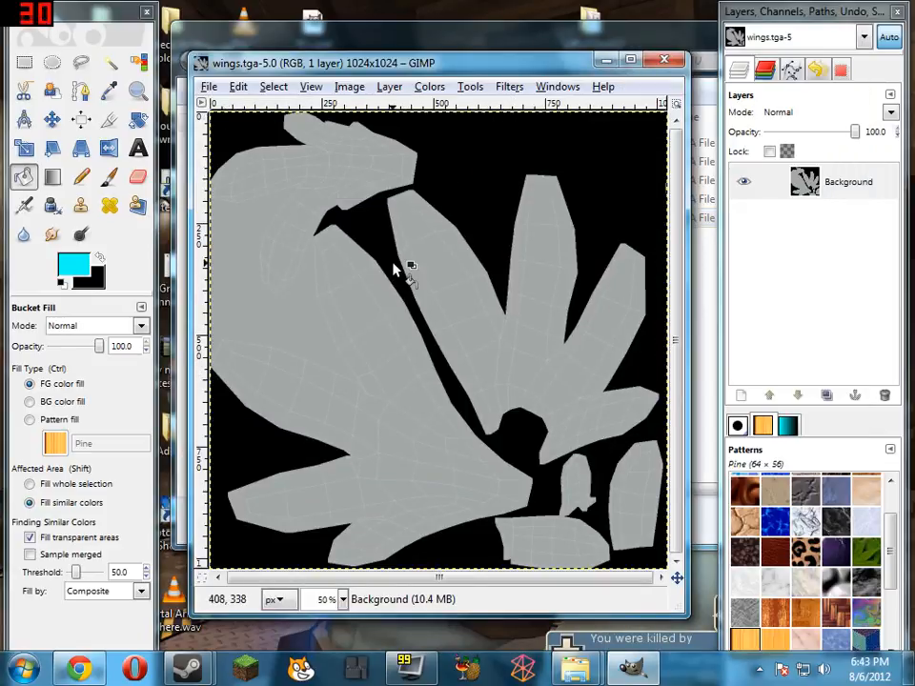
Clear the whole wings image and cover it with a diagonal linear gradient from cyan at the upper left to black at the lower right
key("ctrl+a")
key("Delete")
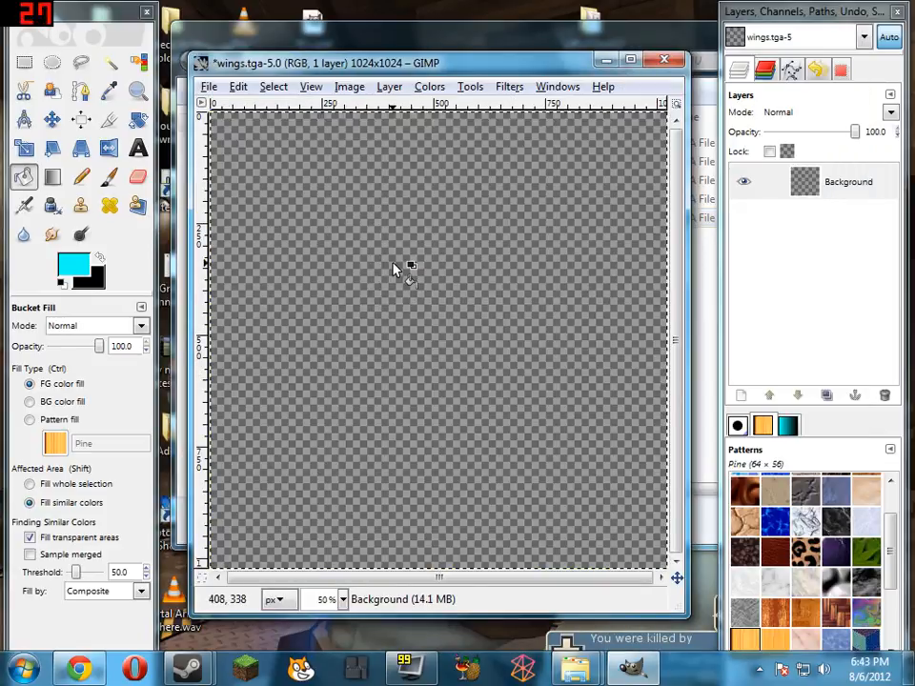
left_click(53, 177)
left_click_drag(244, 219, 511, 394)
Save the gradient wings.tga, close the image, and exit GIMP
left_click(209, 86)
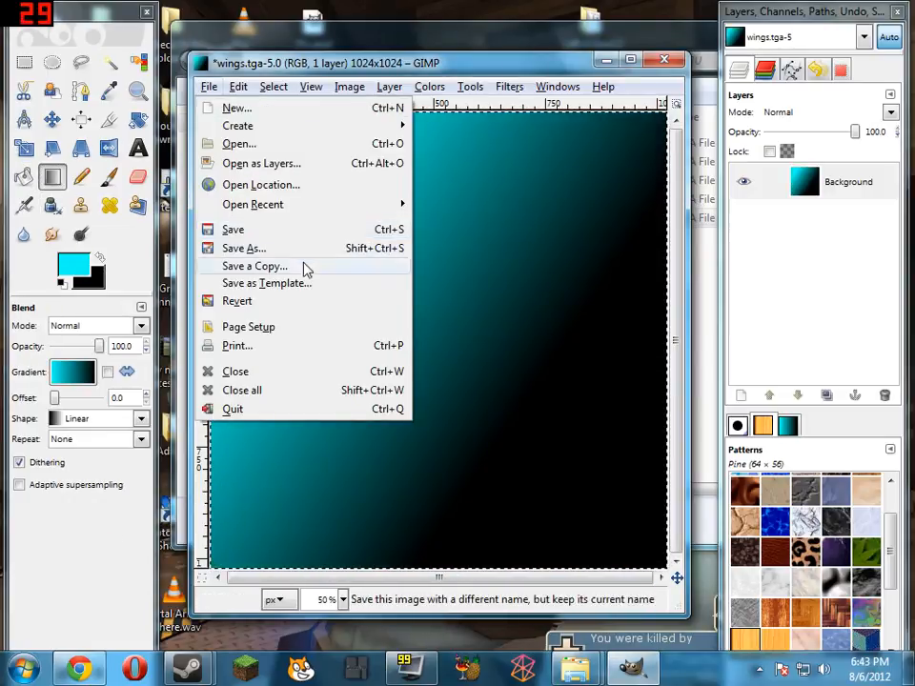
left_click(302, 231)
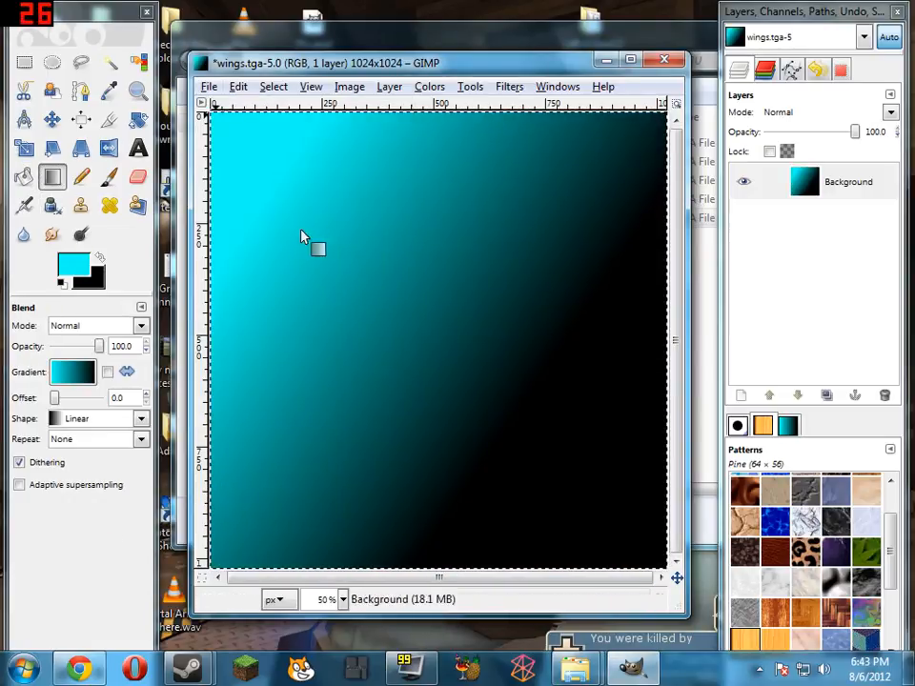
left_click(667, 60)
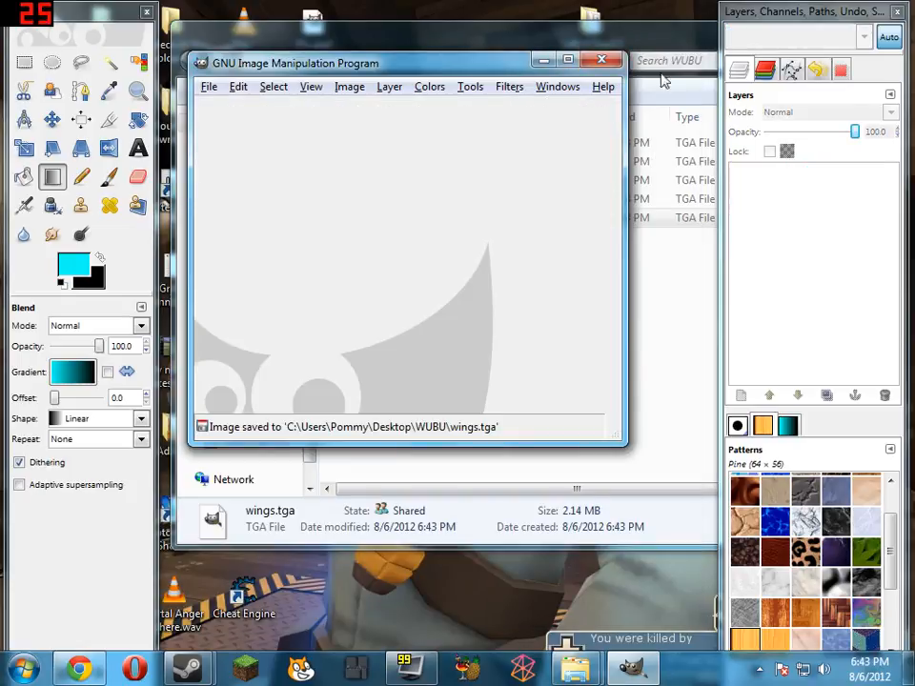
left_click(602, 60)
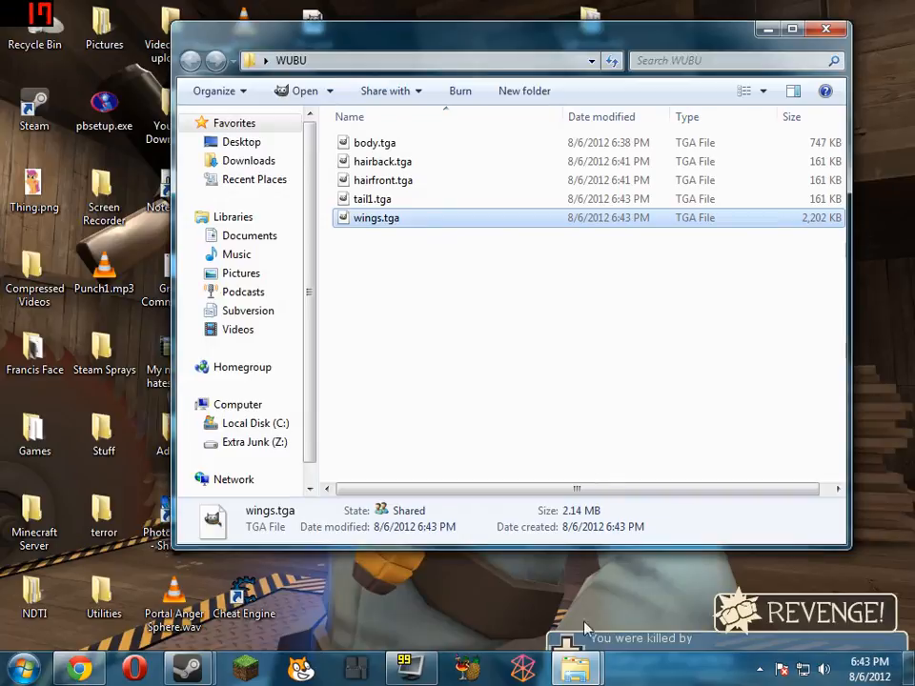
Open the pinned Utilities folder and select the VTFEdit shortcut
left_click(574, 670)
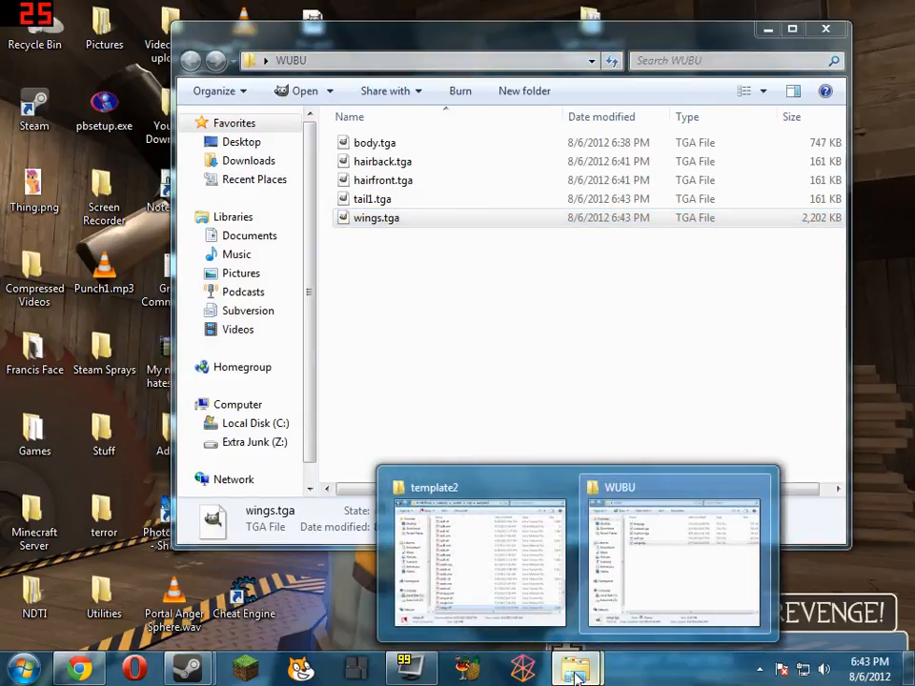
right_click(575, 674)
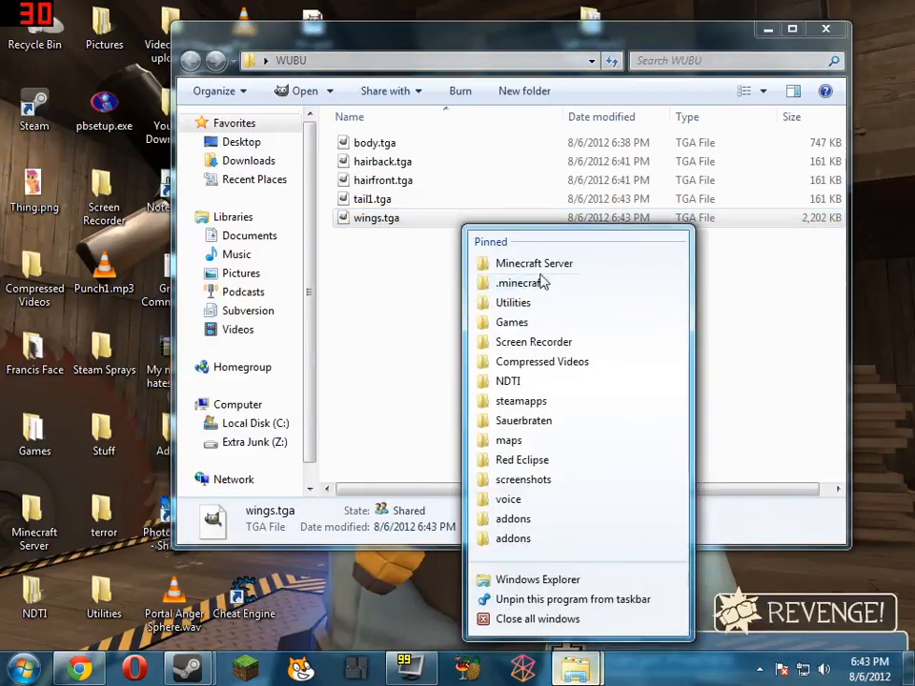
left_click(534, 302)
scroll(519, 448, "down", 6)
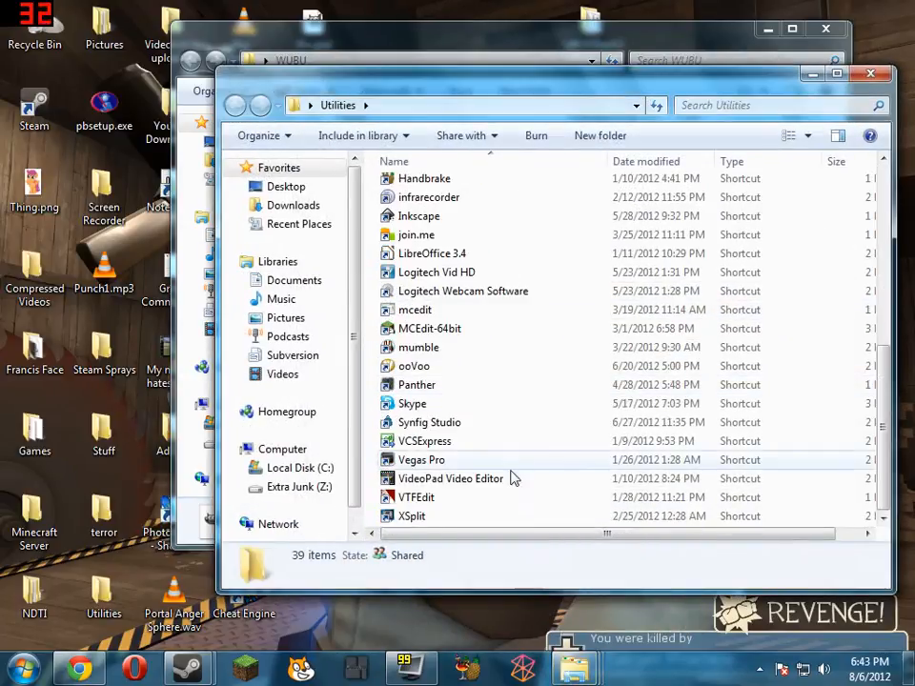
left_click(450, 501)
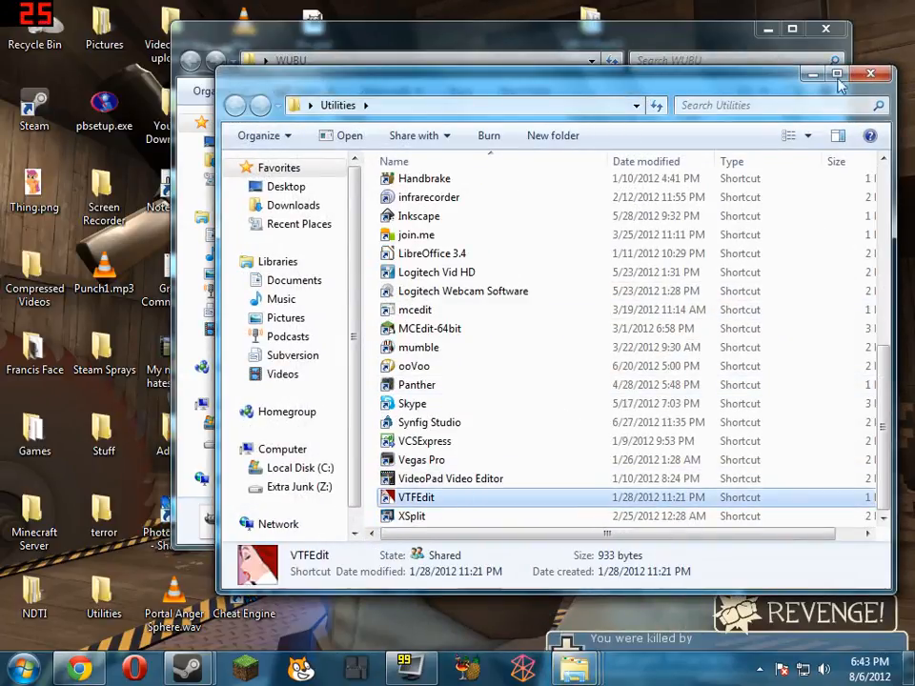
Open wings.tga from the WUBU folder with the VTFEdit shortcut and accept the default VTF options
left_click(703, 26)
left_click_drag(380, 221, 461, 500)
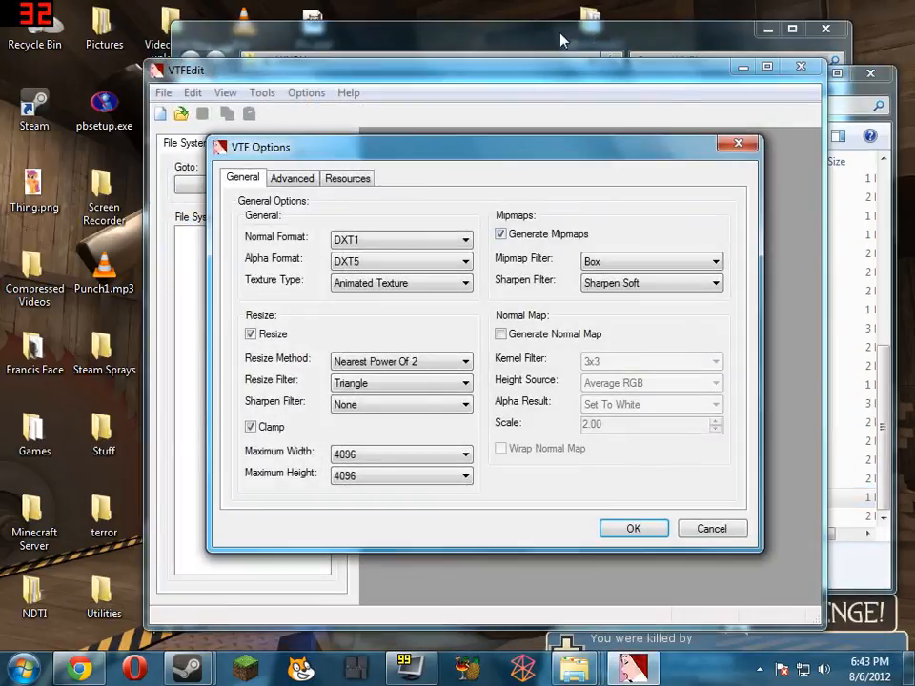
left_click(419, 25)
left_click_drag(411, 202, 435, 499)
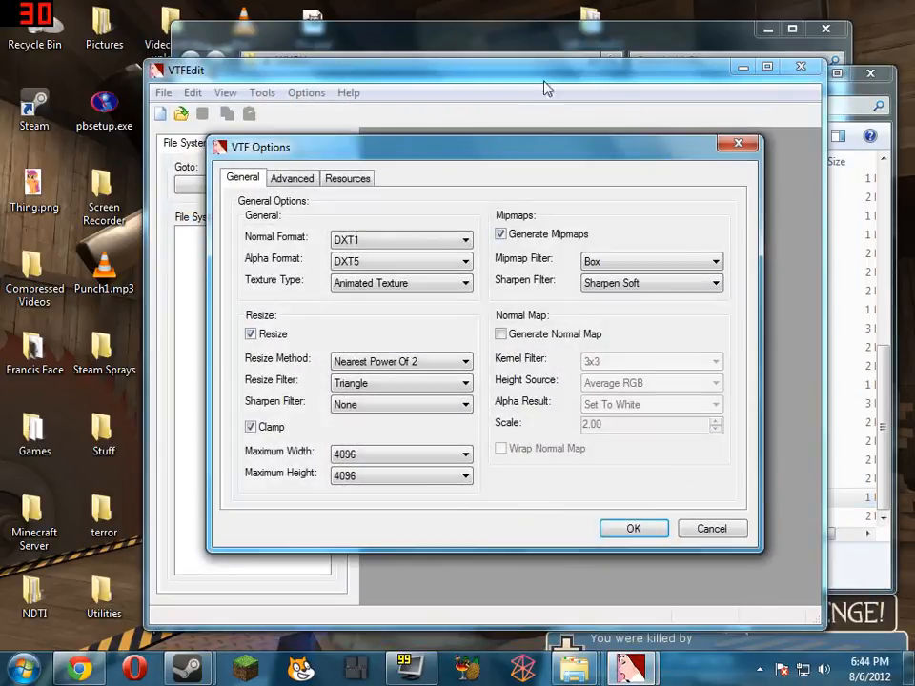
left_click(643, 536)
Try to close the VTFEdit window and return to the Utilities folder
mouse_move(631, 669)
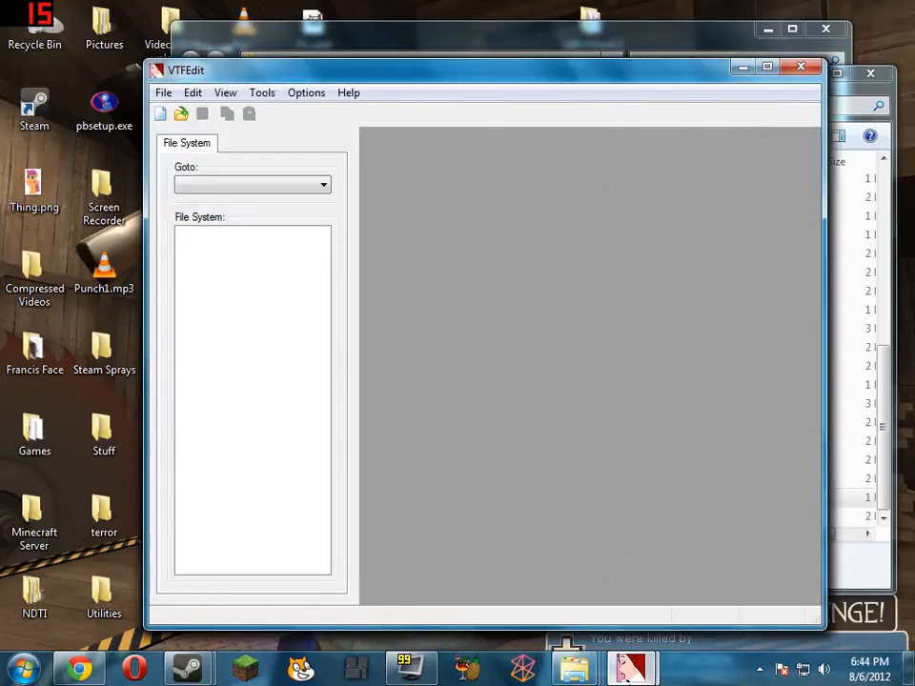
left_click(685, 601)
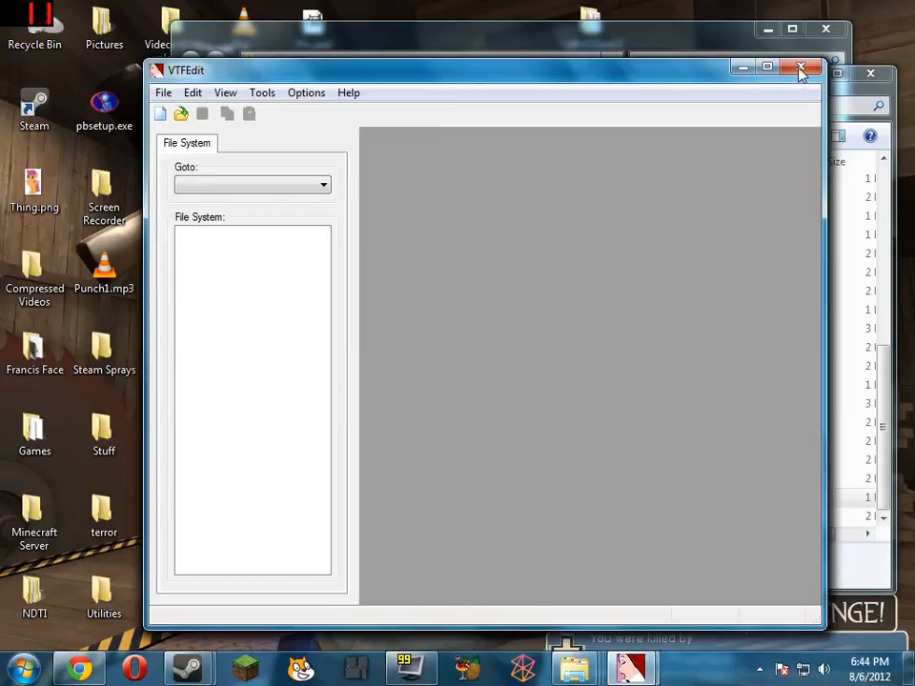
left_click(801, 66)
left_click(868, 549)
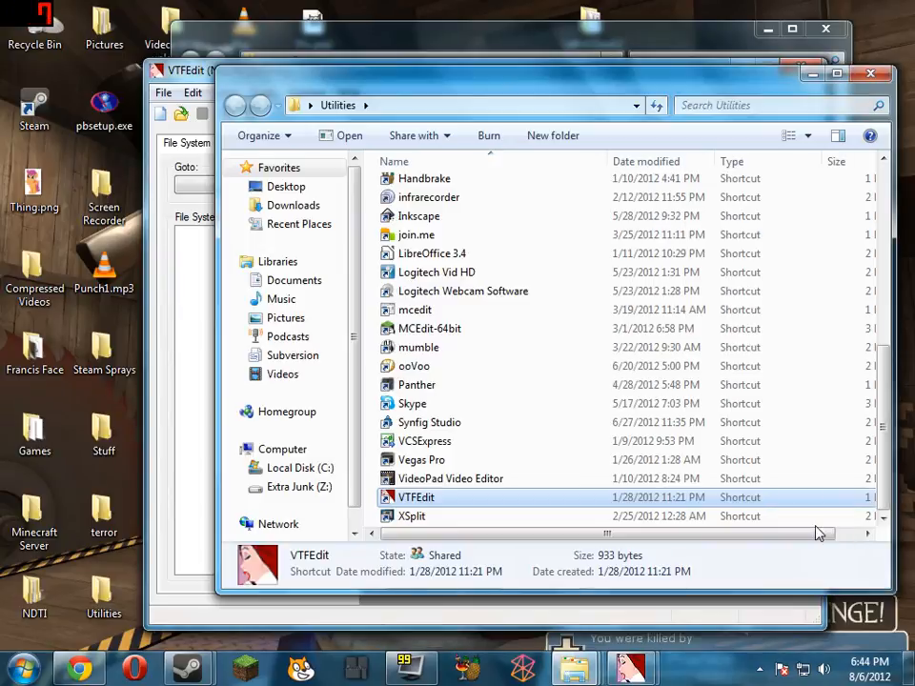
Open body.tga from the WUBU folder in another VTFEdit window
left_click(644, 50)
left_click(425, 152)
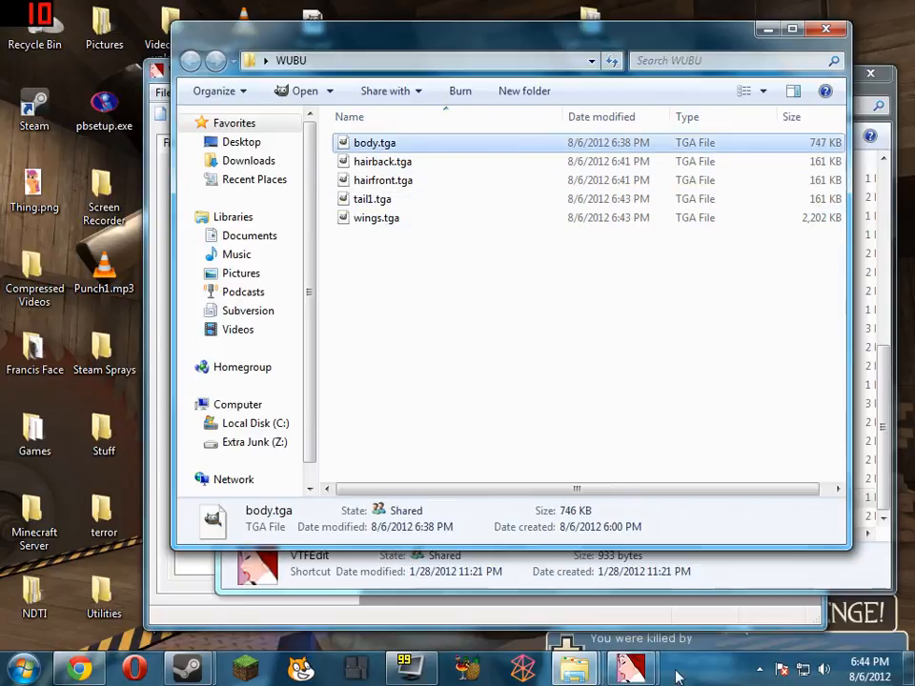
left_click(631, 669)
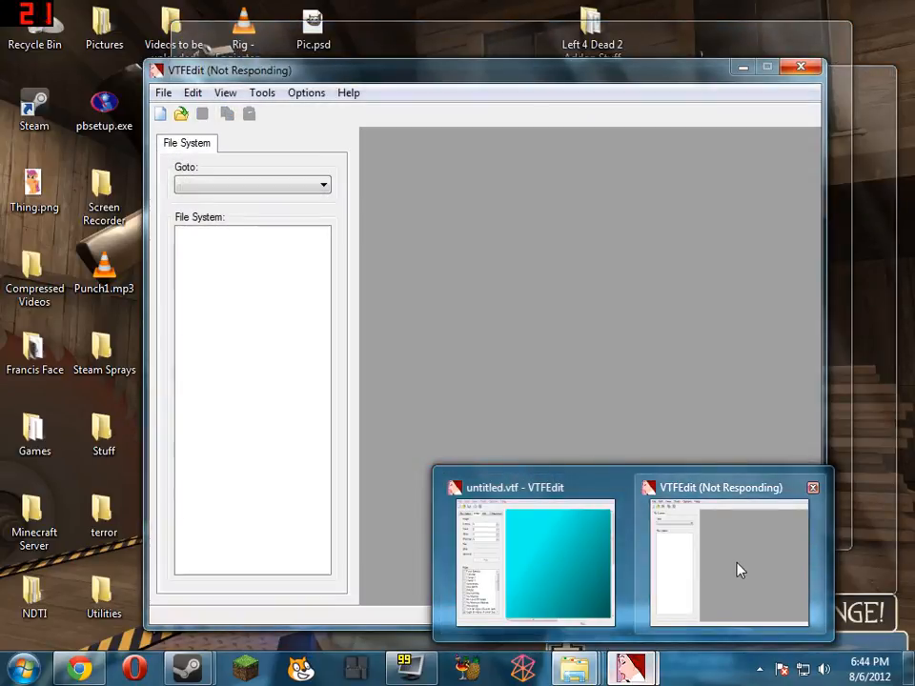
left_click(737, 568)
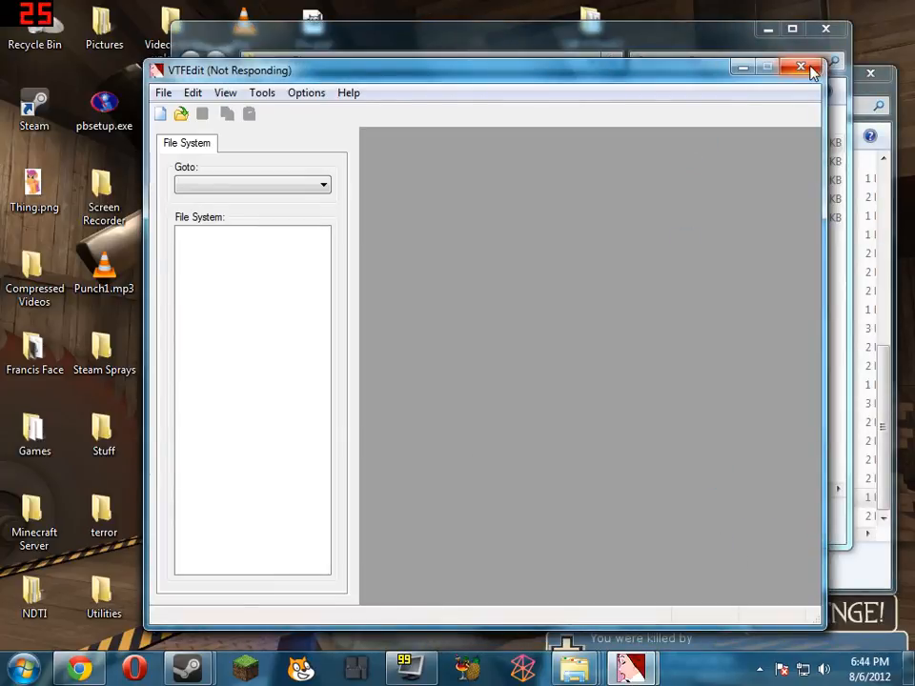
left_click(715, 36)
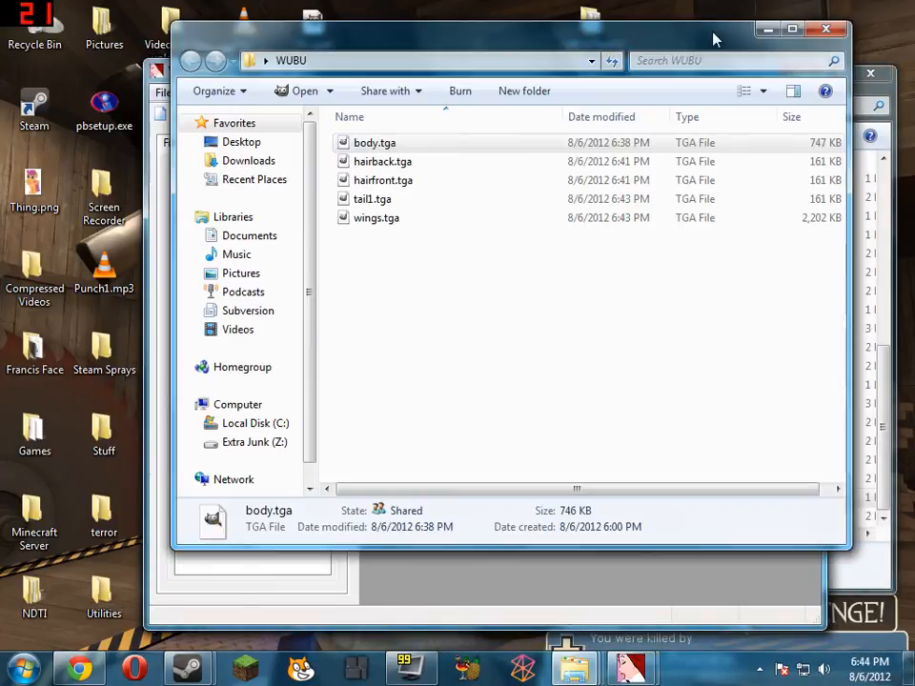
left_click(372, 199)
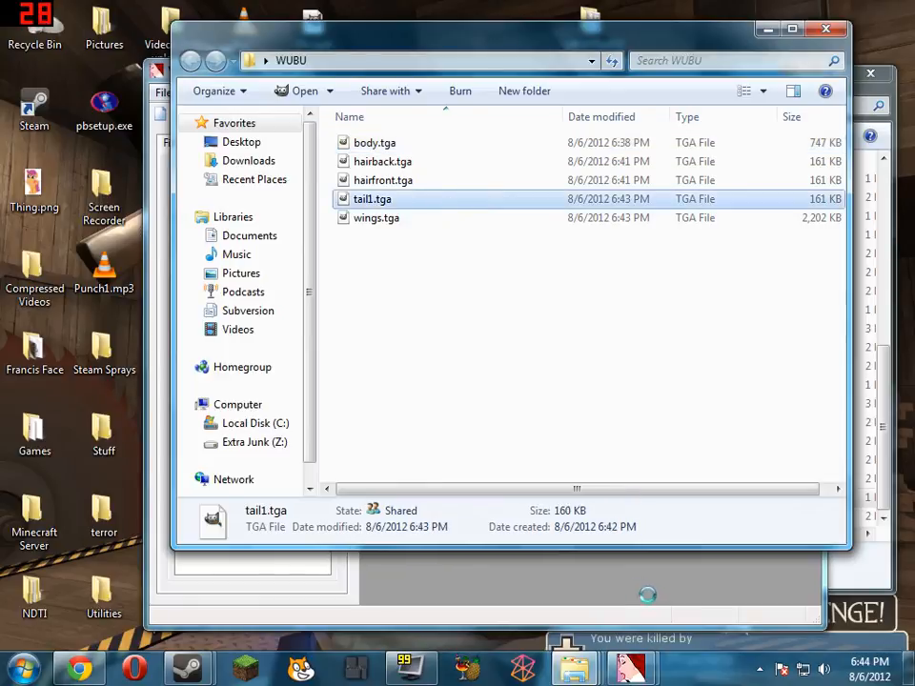
left_click(633, 590)
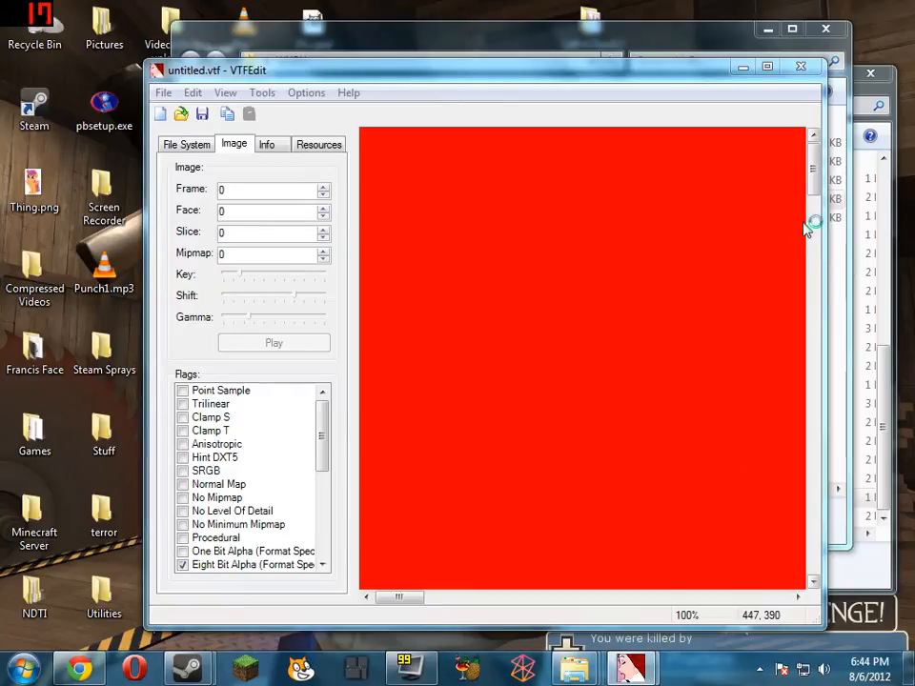
key("ctrl+shift+Escape")
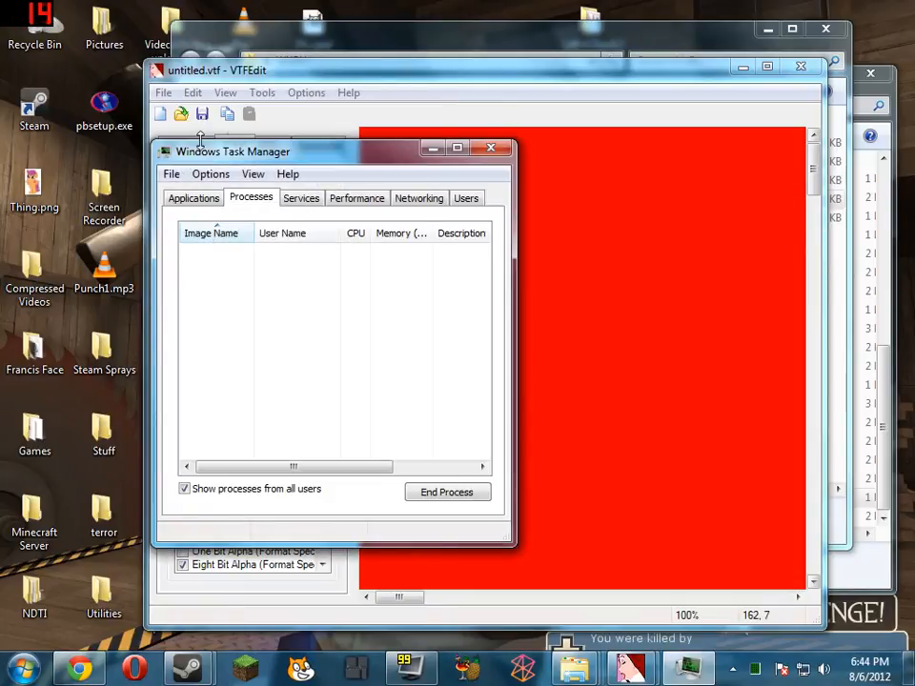
left_click(494, 149)
left_click(187, 144)
left_click(233, 145)
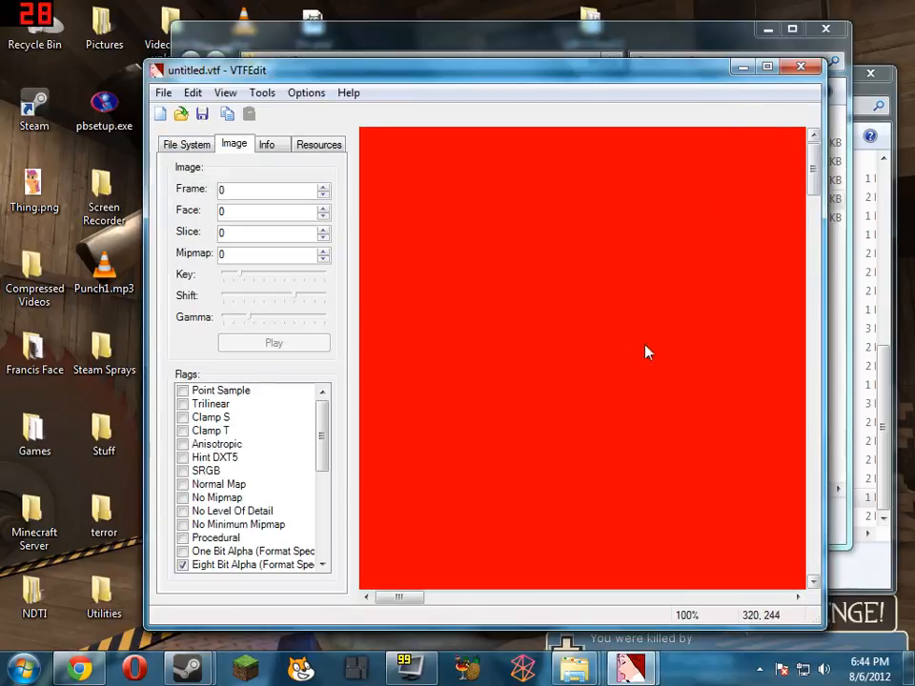
Save the imported body texture as body.vtf in the WUBU folder and close its VTFEdit window
right_click(570, 368)
left_click(636, 396)
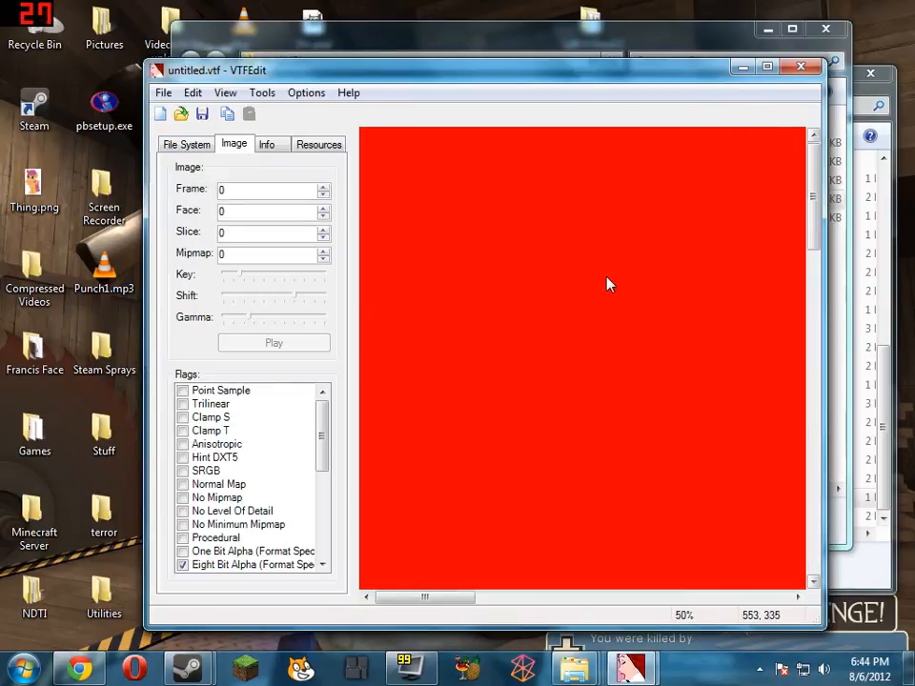
right_click(609, 284)
left_click(649, 306)
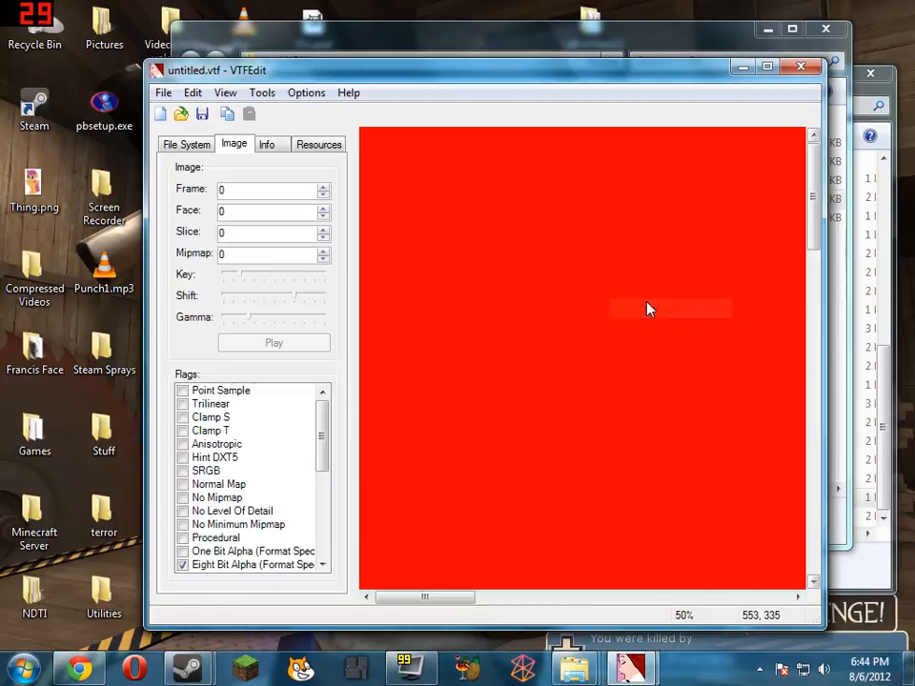
right_click(640, 290)
left_click(686, 318)
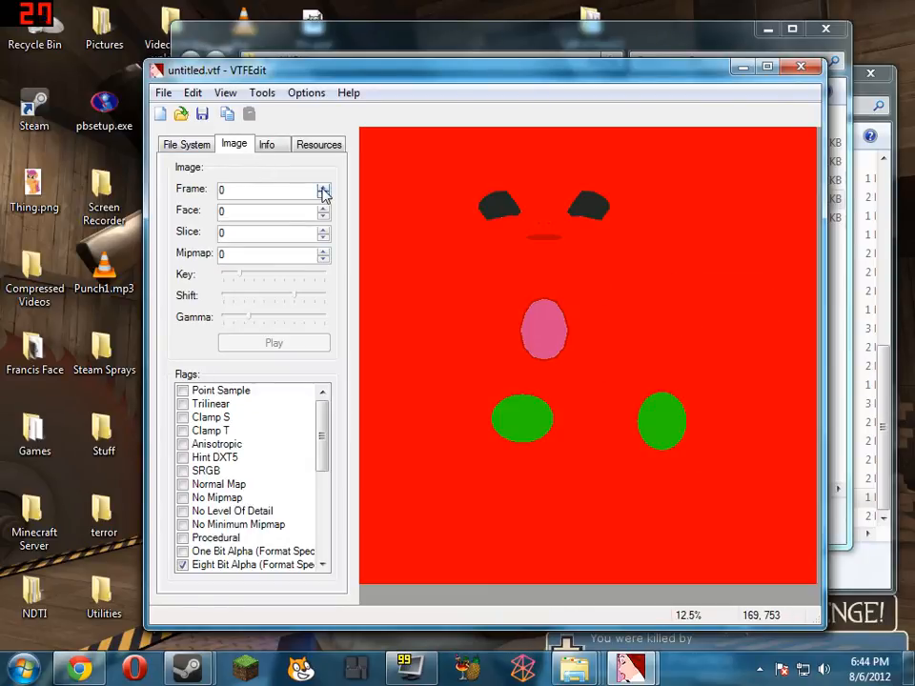
left_click(162, 93)
left_click(246, 180)
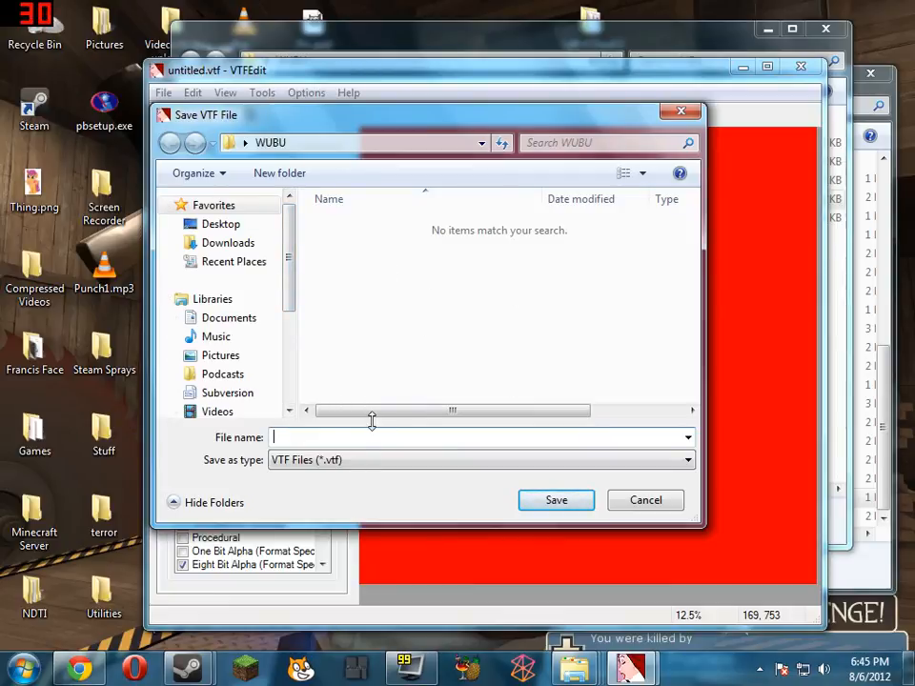
type("bod")
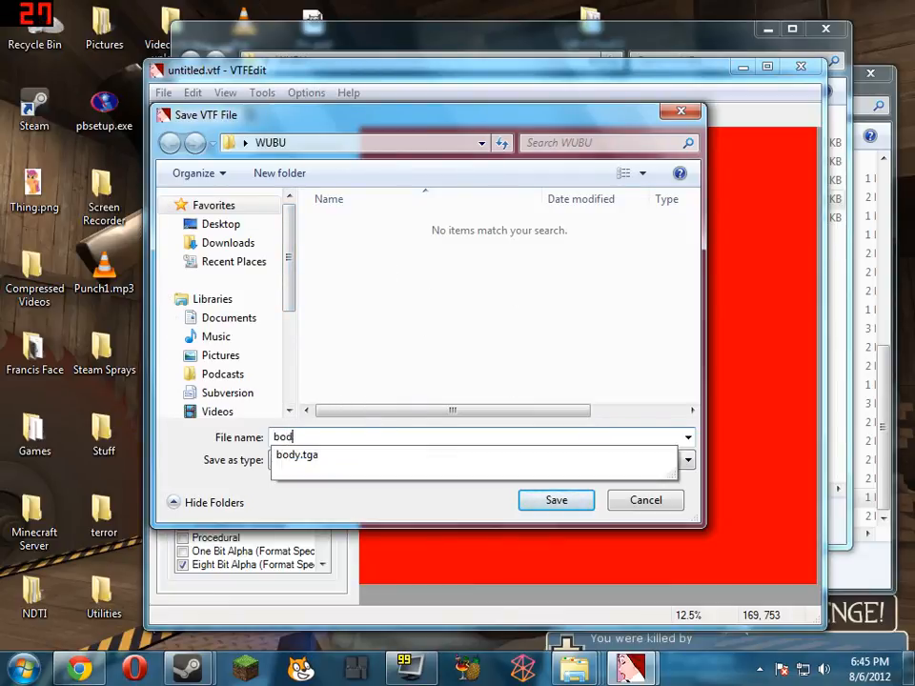
type("y")
key("Return")
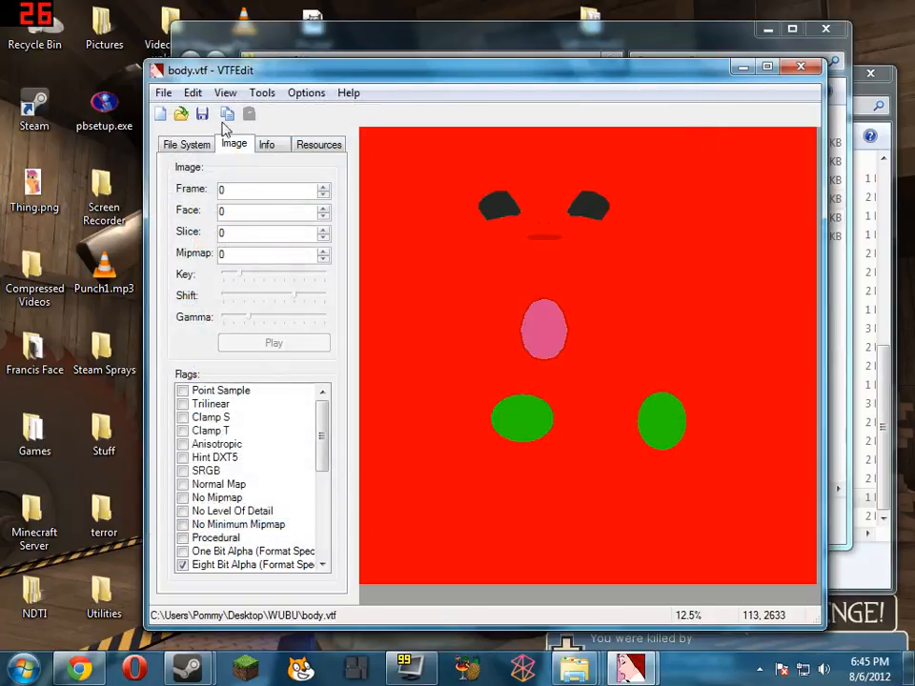
left_click(803, 72)
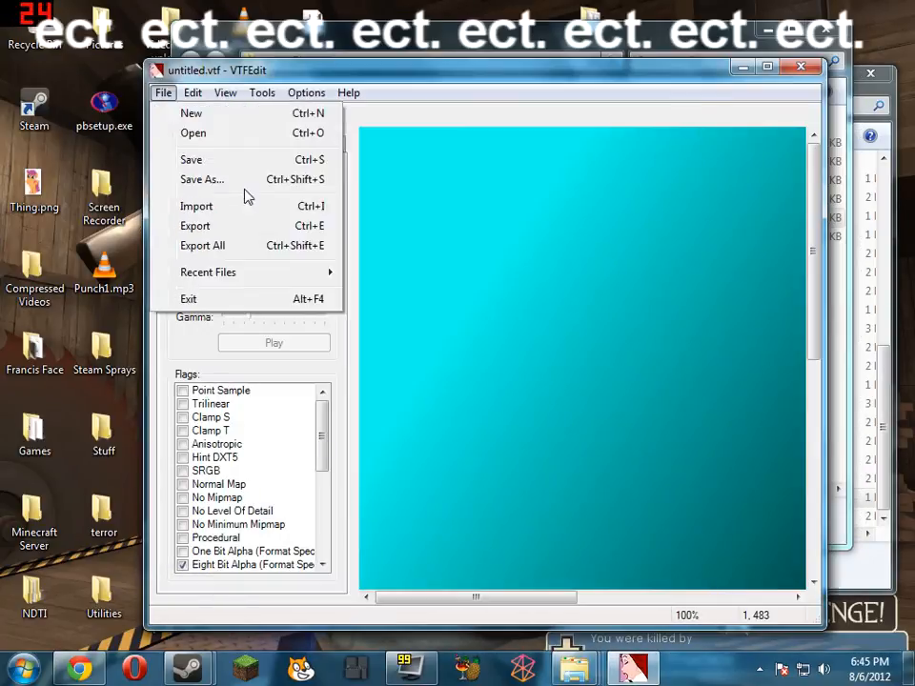
Save the imported wings texture as wings.vtf in the WUBU folder and close its VTFEdit window
left_click(240, 181)
type("wings")
key("Return")
key("alt+F4")
Open tail1.tga from the WUBU folder with the VTFEdit shortcut and accept the default VTF options
left_click_drag(372, 218, 570, 497)
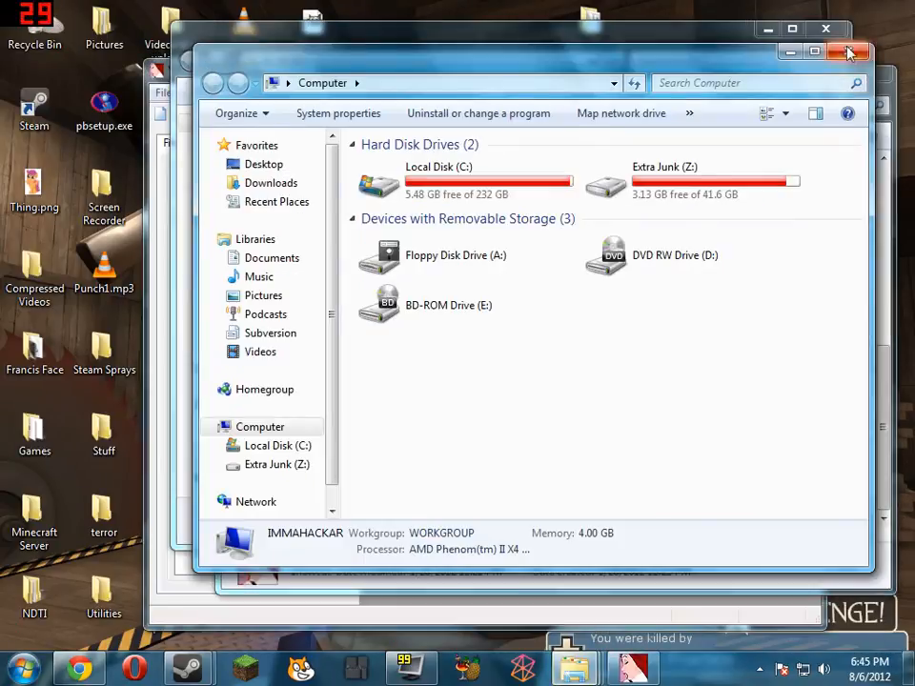
left_click(848, 51)
left_click(490, 43)
left_click_drag(373, 219, 151, 159)
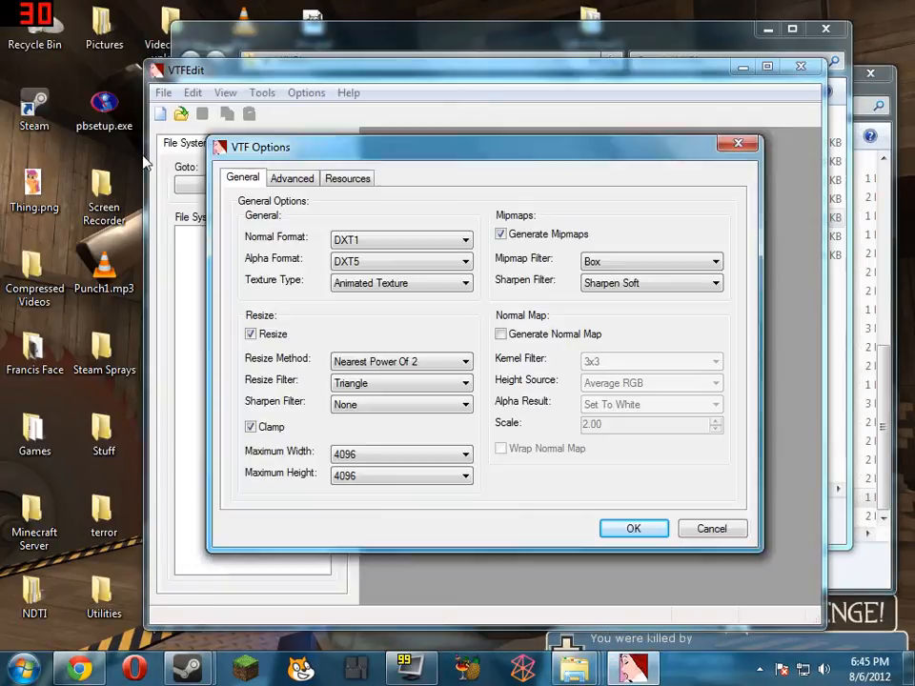
left_click(631, 527)
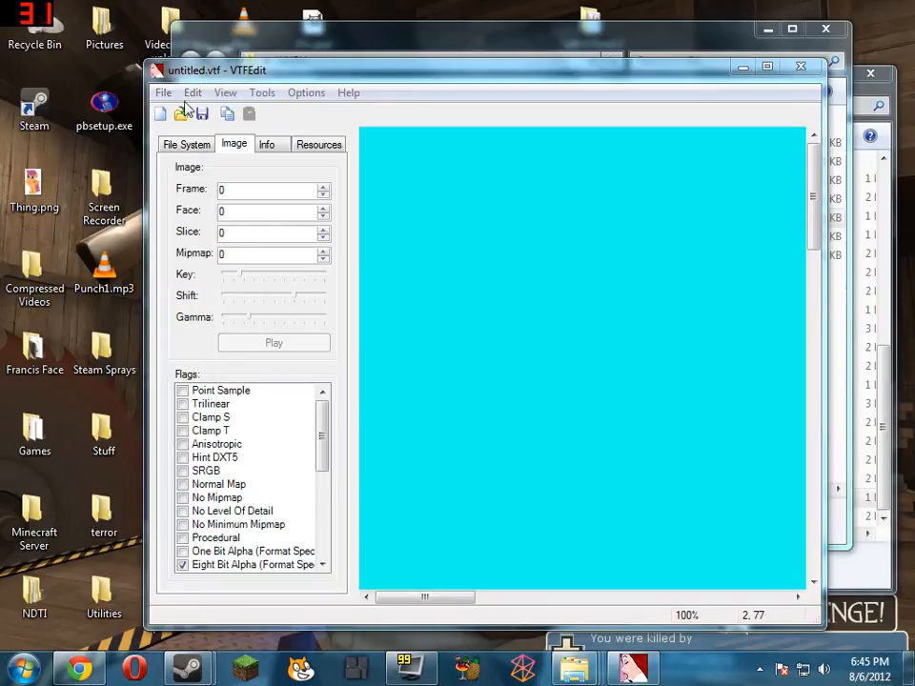
Save the imported tail texture as tail1.vtf in the WUBU folder and close VTFEdit
left_click(164, 92)
left_click(252, 180)
type("t")
left_click(581, 670)
left_click(574, 576)
left_click(571, 572)
type("tail1.tga")
key("Return")
left_click(579, 342)
left_click(319, 437)
key("BackSpace")
key("BackSpace")
key("BackSpace")
type("vtf")
key("Return")
left_click(801, 67)
Open hairfront.tga in VTFEdit with the default VTF options, and close the stray Games and Computer windows
left_click(412, 202)
left_click_drag(412, 202, 421, 497)
key("Return")
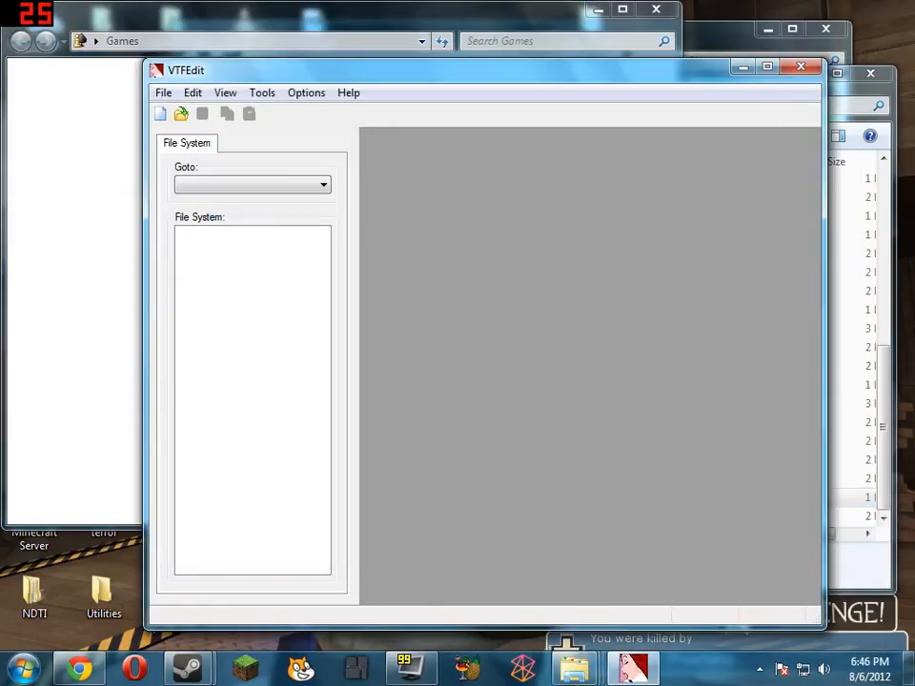
left_click(667, 11)
left_click(667, 12)
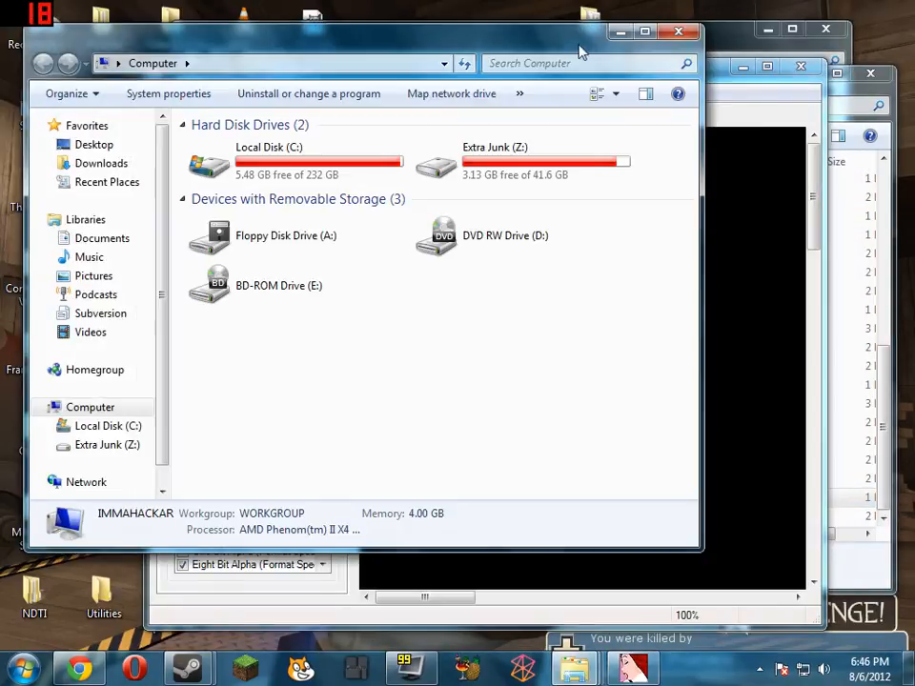
left_click(685, 28)
Save the imported front hair texture as hairfront.vtf in the WUBU folder
right_click(636, 332)
left_click(163, 93)
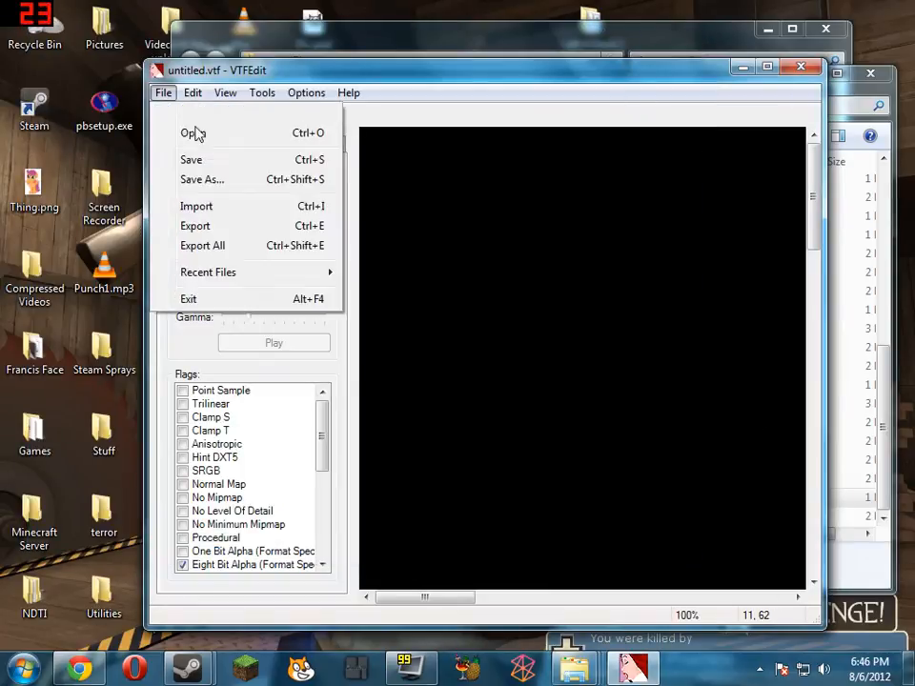
left_click(191, 177)
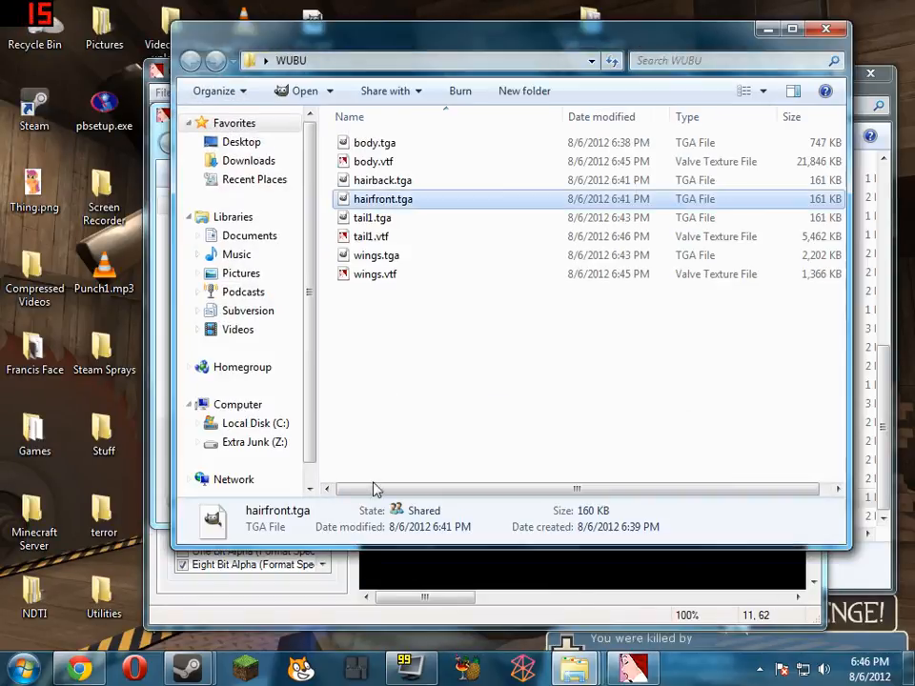
key("alt+Tab")
type("hairfront.tg")
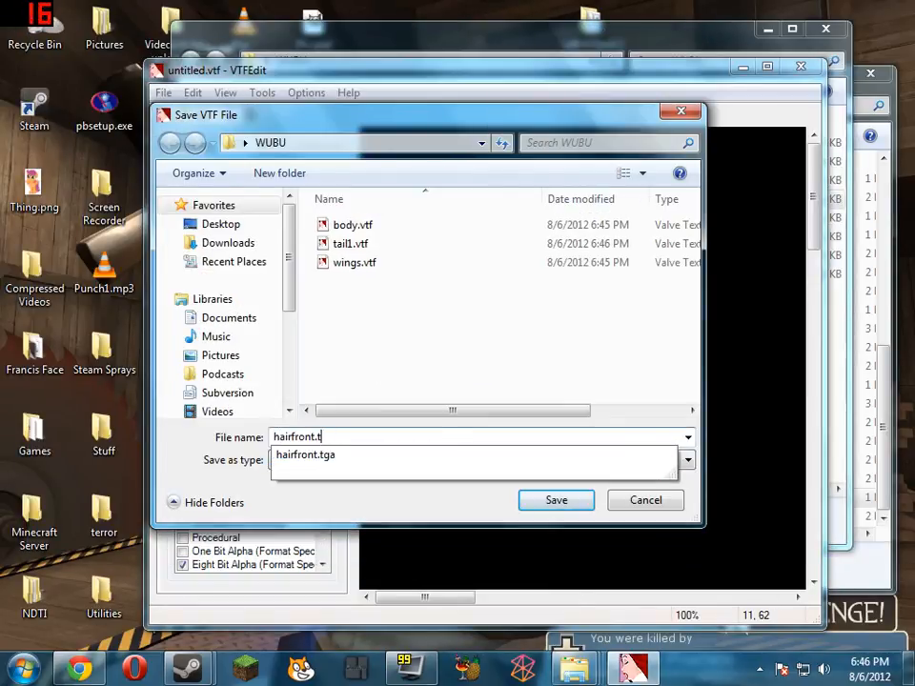
key("Return")
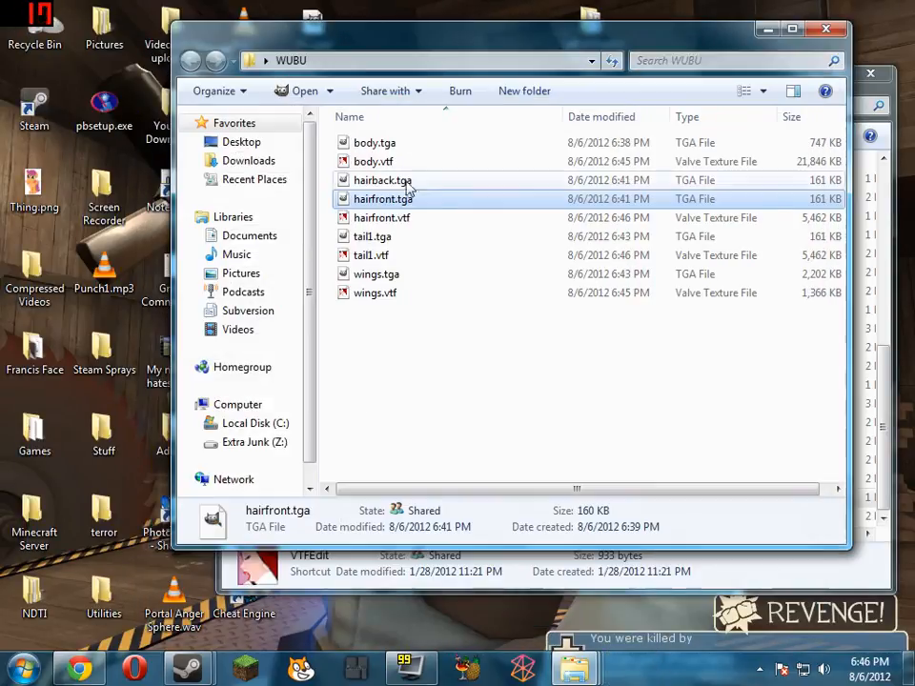
Open hairback.tga in VTFEdit, save it as hairback.vtf in the WUBU folder, and close VTFEdit
left_click_drag(407, 185, 445, 499)
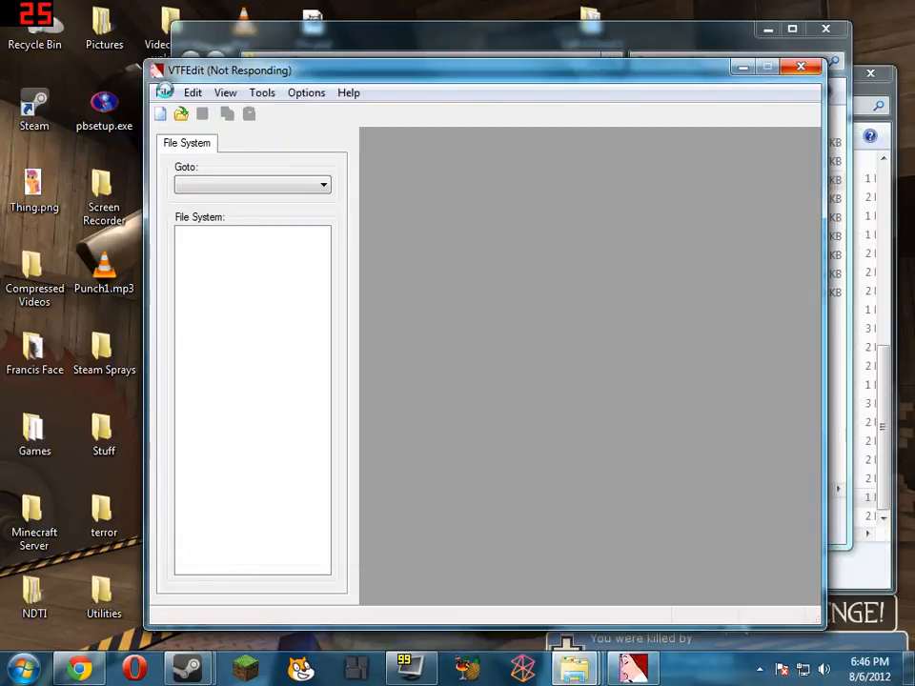
left_click(163, 93)
left_click(225, 184)
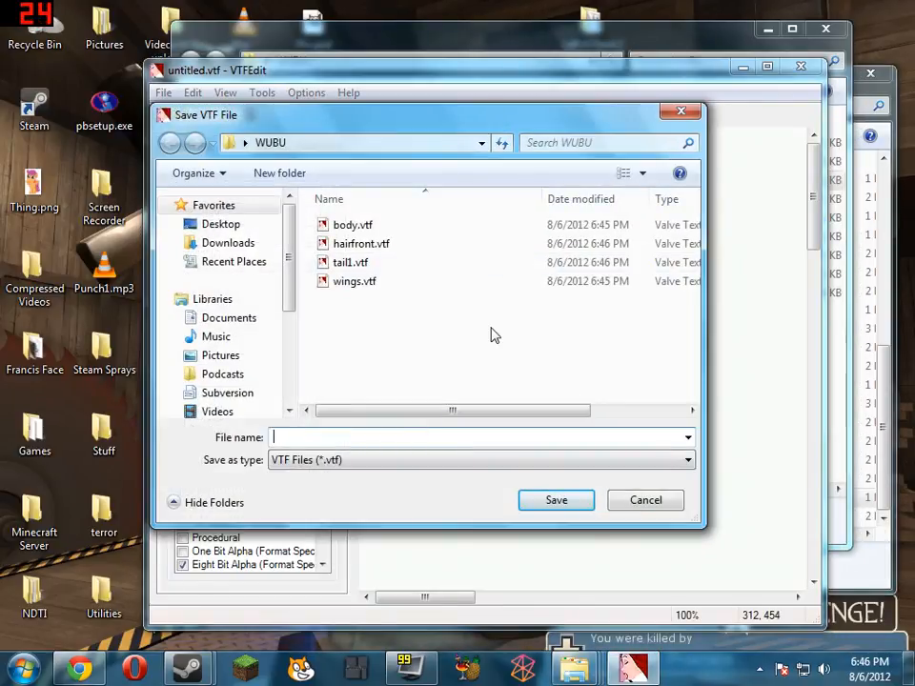
type("hairfront.tga")
key("Return")
left_click(576, 340)
left_click(403, 438)
key("BackSpace")
key("BackSpace")
key("BackSpace")
key("BackSpace")
key("Return")
key("Return")
type("hairback")
left_click(601, 598)
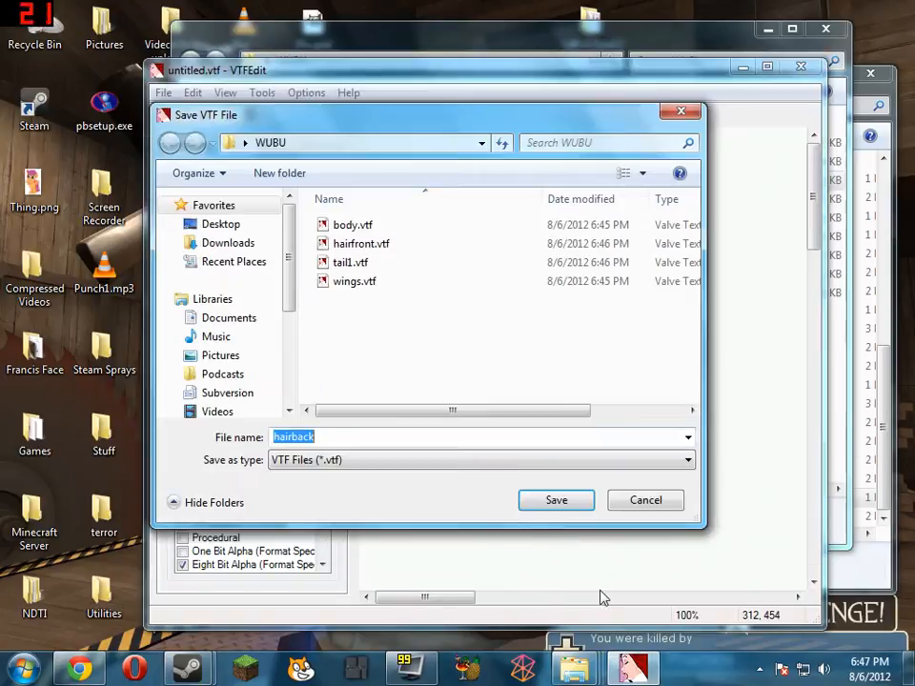
key("Return")
left_click(800, 67)
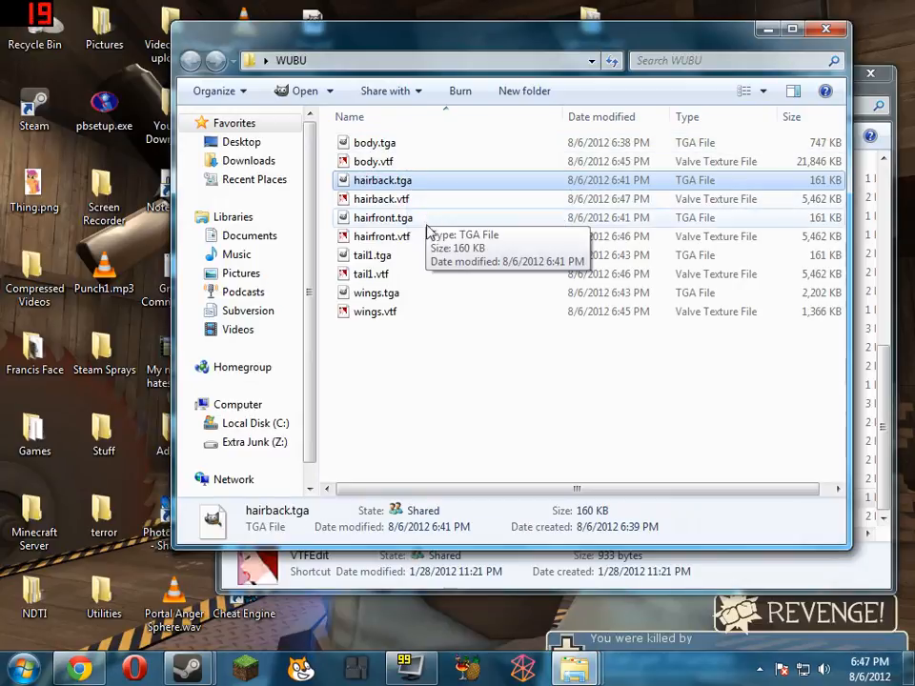
Select the body, hairback, hairfront, tail1 and wings VTF files together in the WUBU folder
left_click(427, 161)
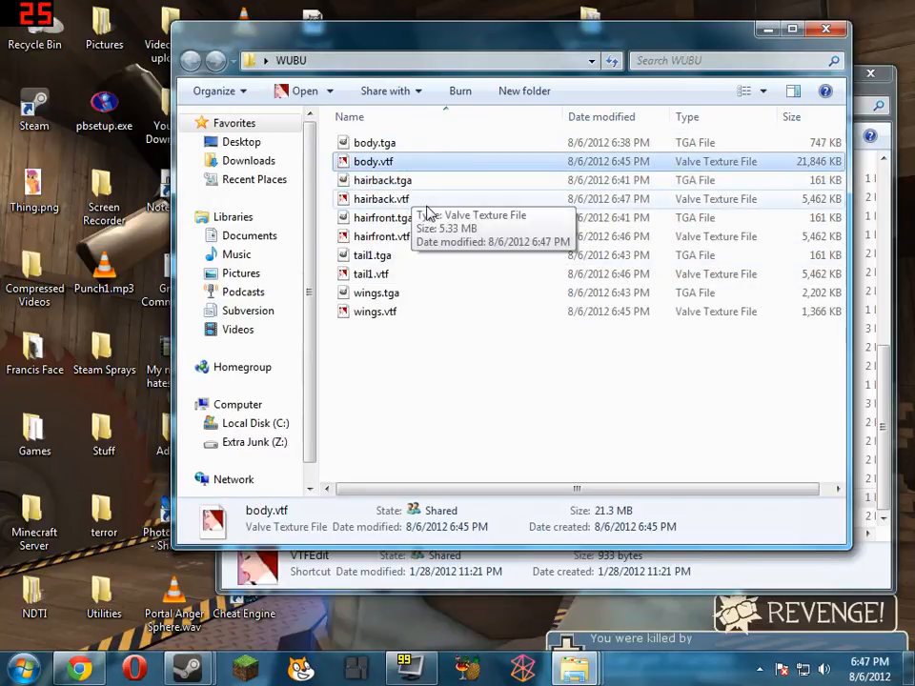
left_click(425, 199, "ctrl")
left_click(425, 236, "ctrl")
left_click(425, 274, "ctrl")
left_click(438, 312, "ctrl")
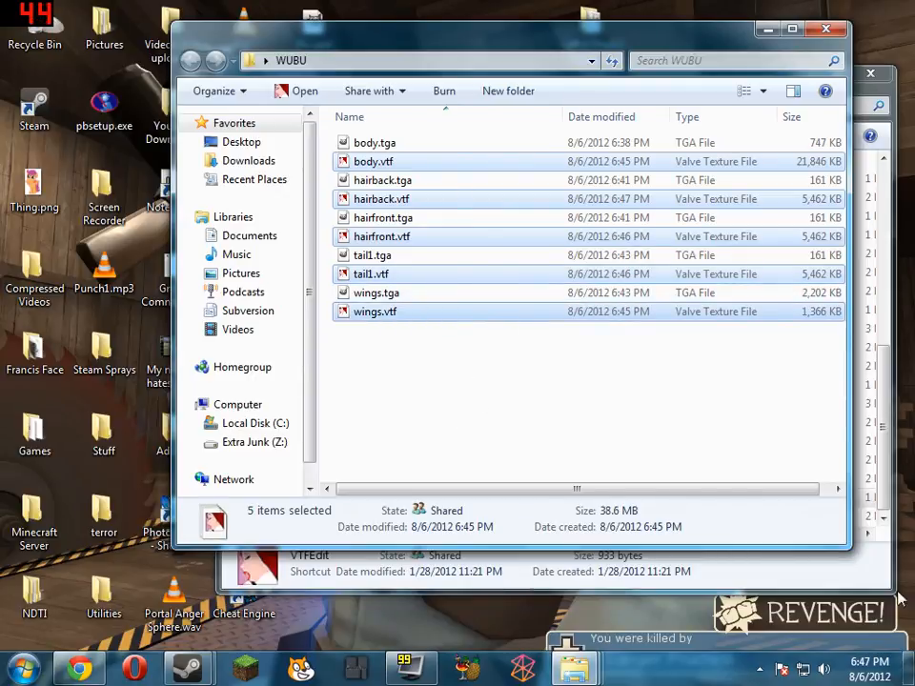
Duplicate the template2 folder inside the MLPPack mlp materials folder as a backup, and check the copy's contents
left_click(811, 579)
mouse_move(575, 670)
left_click(429, 551)
left_click(167, 139)
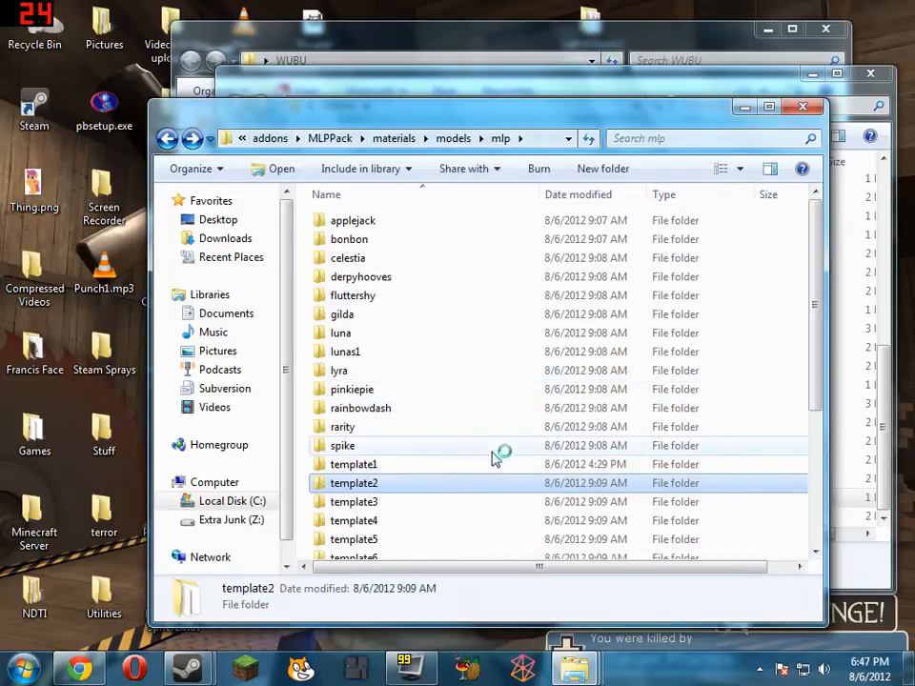
left_click(24, 667)
left_click(282, 437)
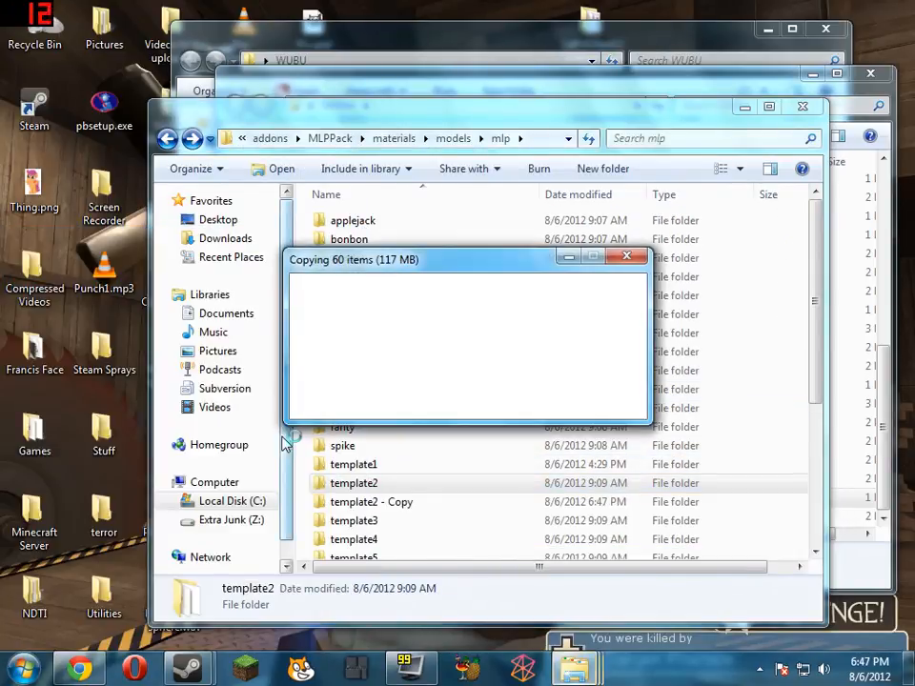
left_click(656, 9)
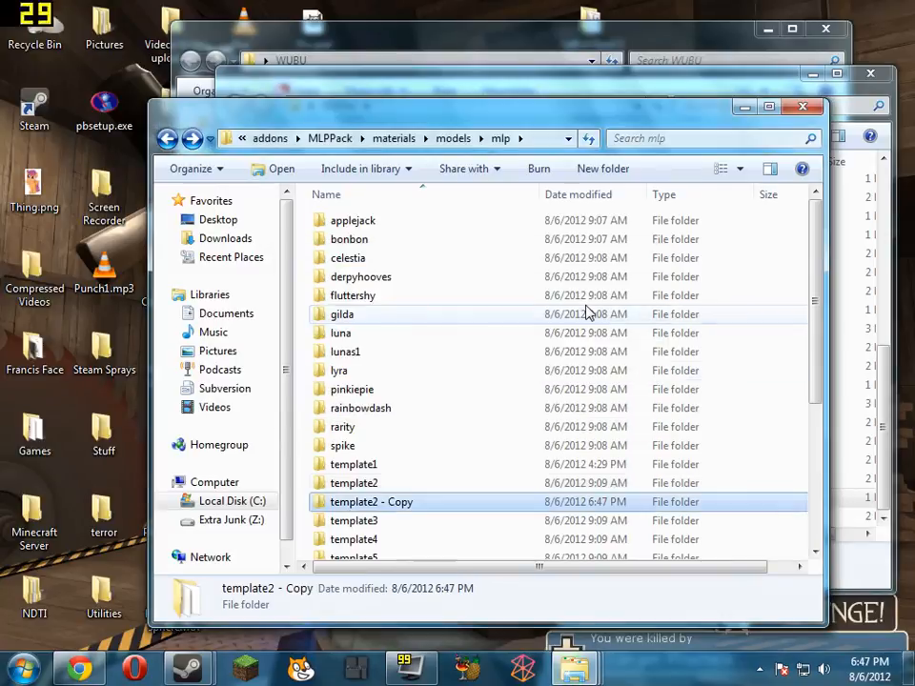
double_click(408, 503)
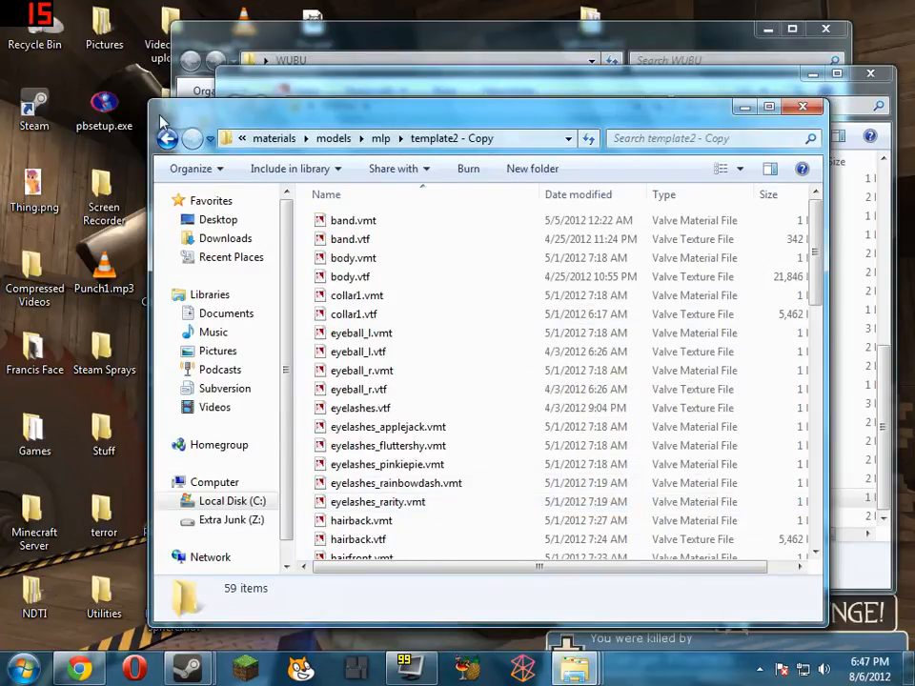
left_click(167, 140)
Copy the five selected VTF files from WUBU into the original template2 folder, replacing the same-named files for all conflicts
double_click(395, 484)
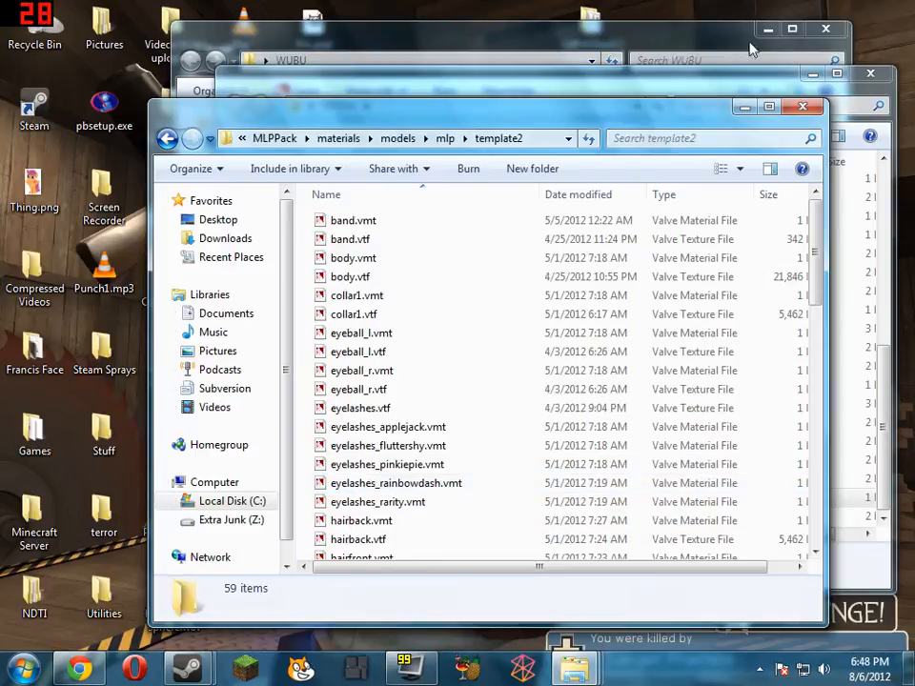
left_click(734, 74)
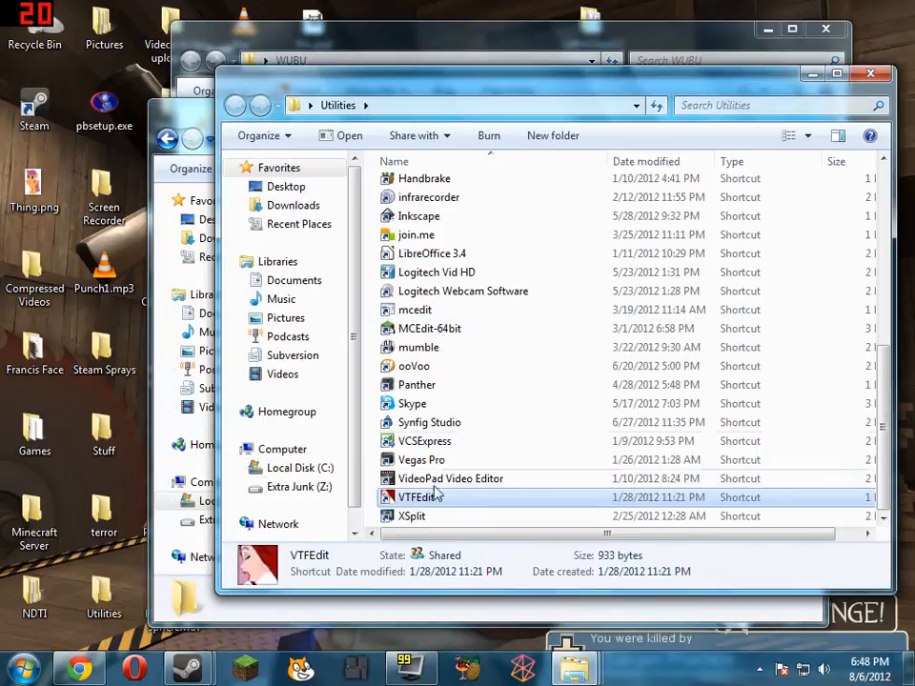
left_click(462, 21)
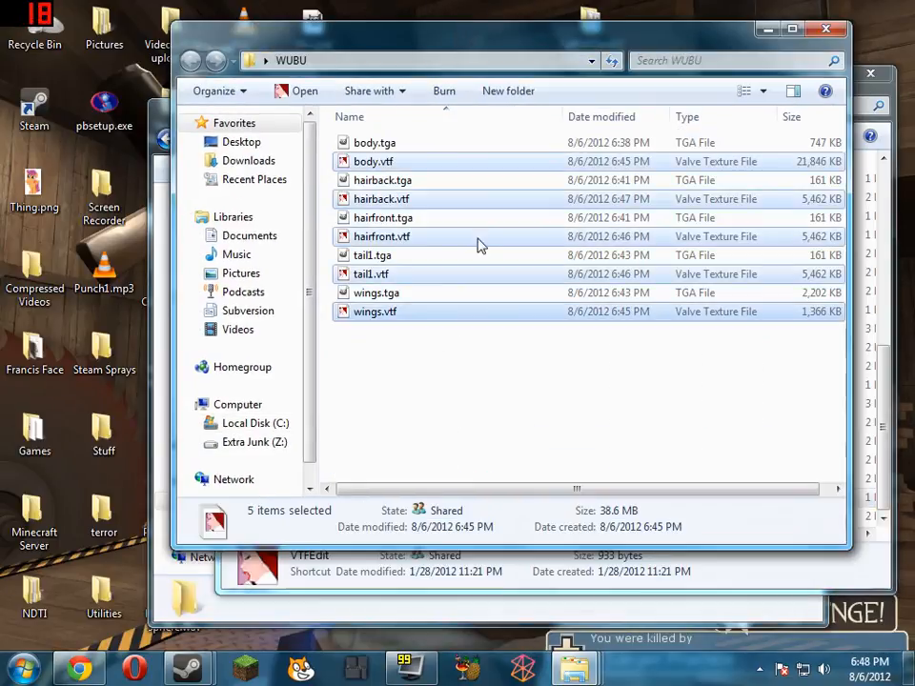
left_click(396, 624)
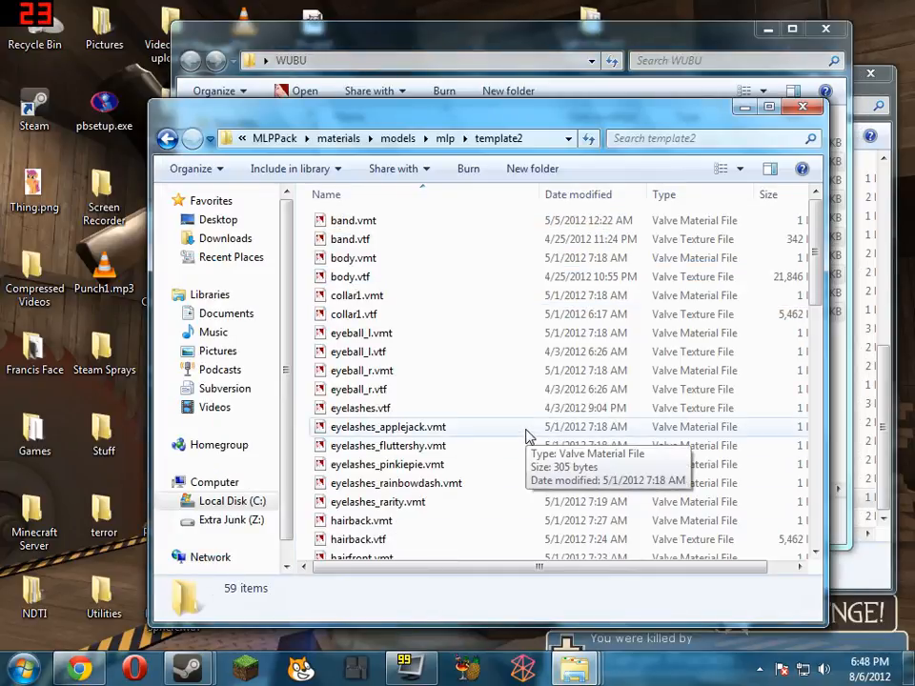
key("ctrl+v")
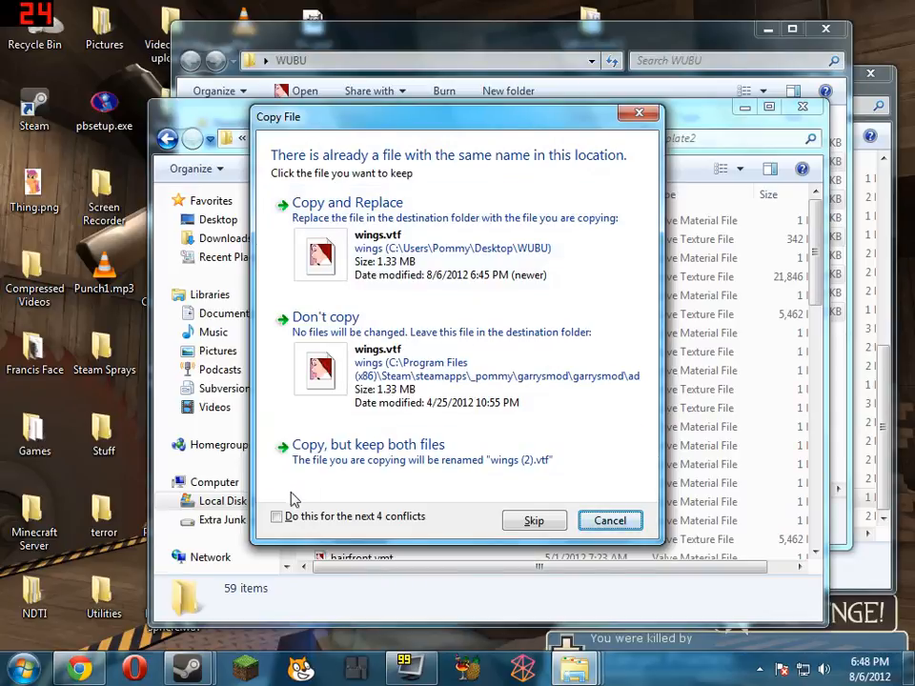
left_click(492, 239)
Look over the replaced texture files in template2, and close the template2, WUBU and Utilities folder windows
scroll(598, 449, "up", 9)
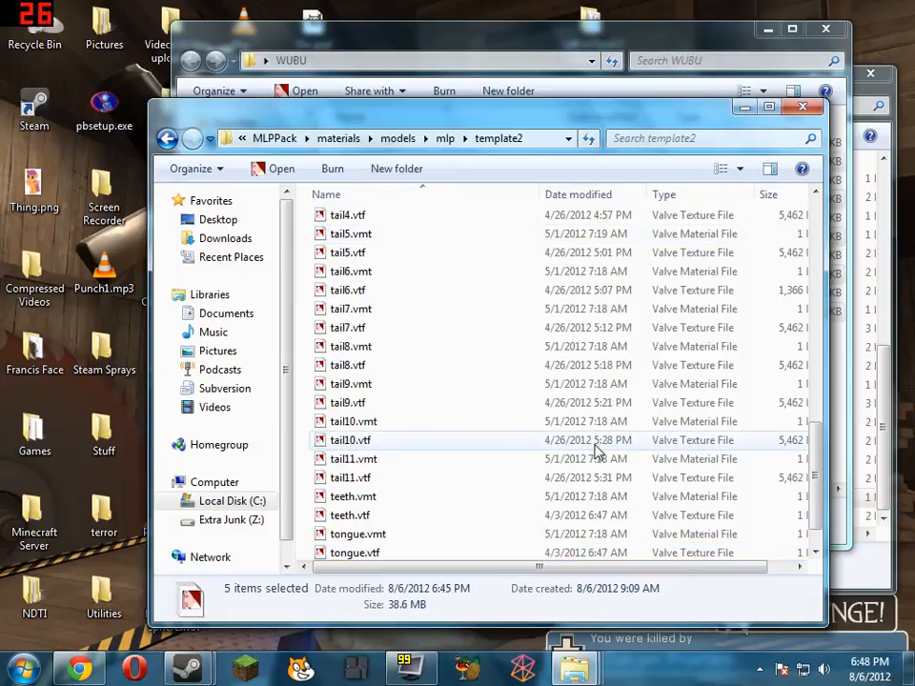
scroll(601, 453, "down", 8)
scroll(602, 468, "up", 15)
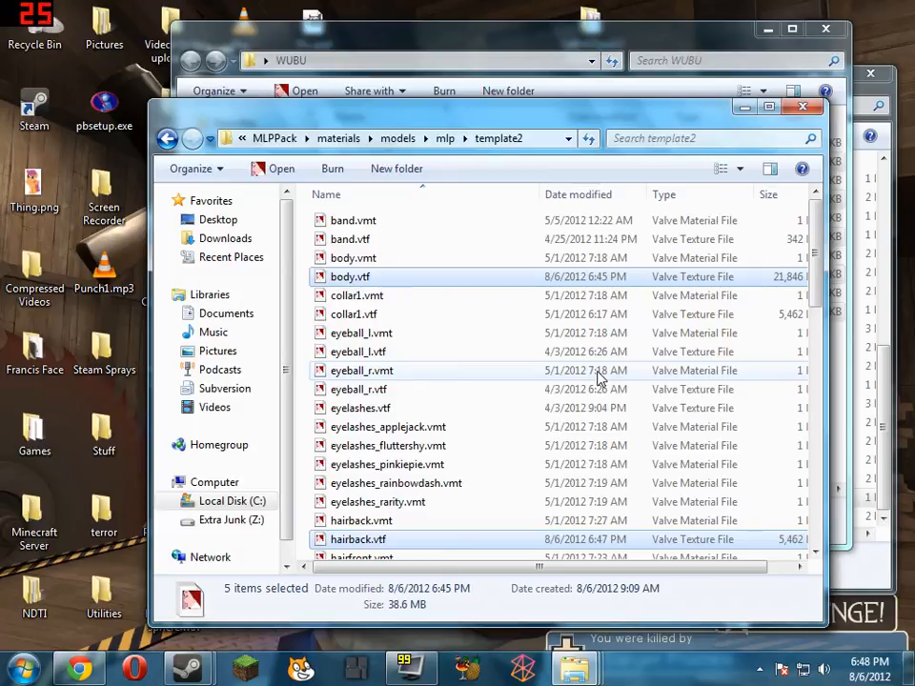
scroll(610, 351, "down", 5)
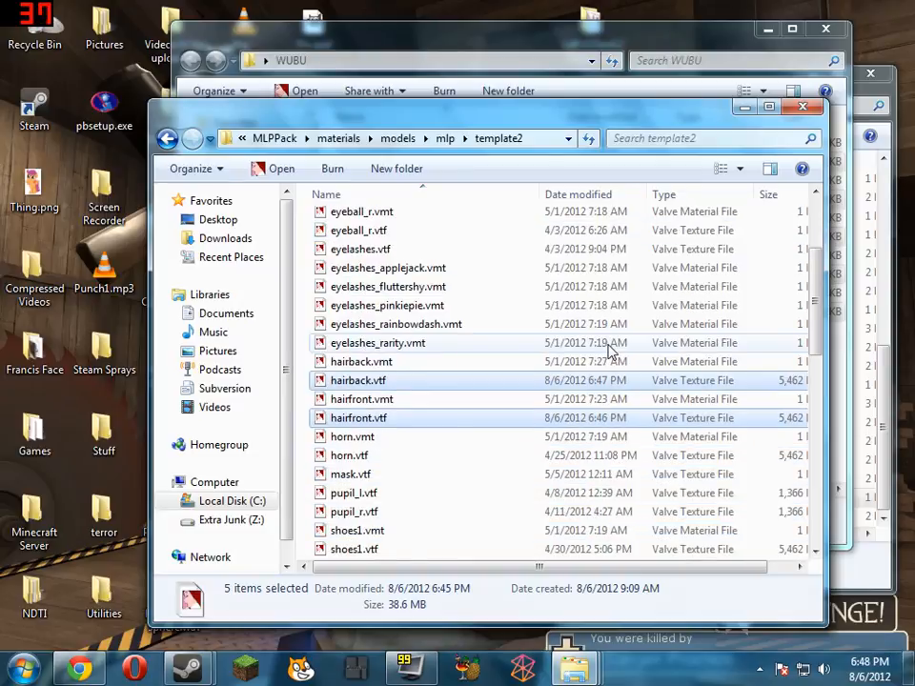
scroll(610, 351, "down", 10)
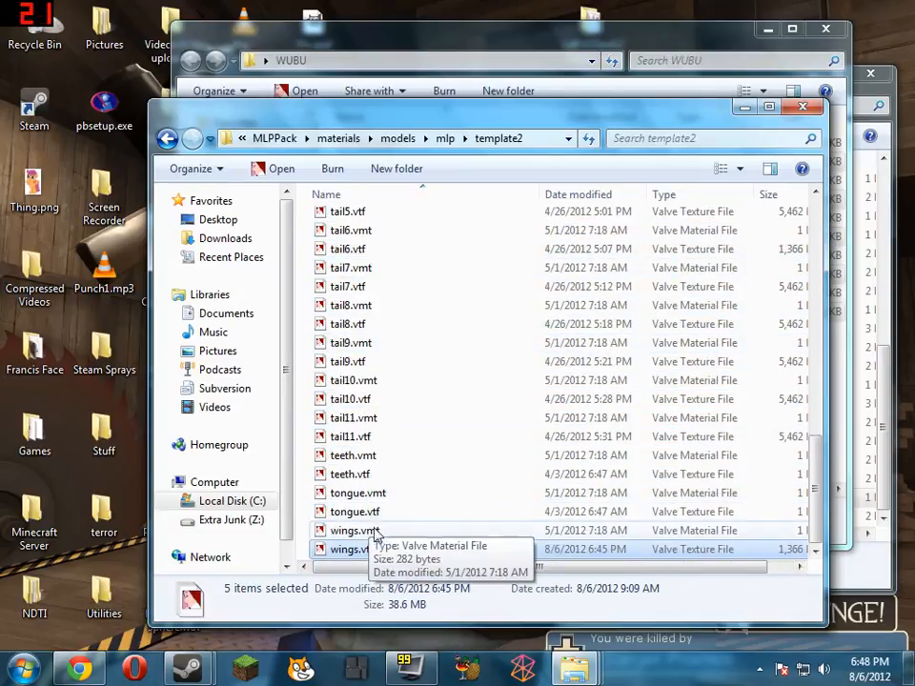
left_click(803, 106)
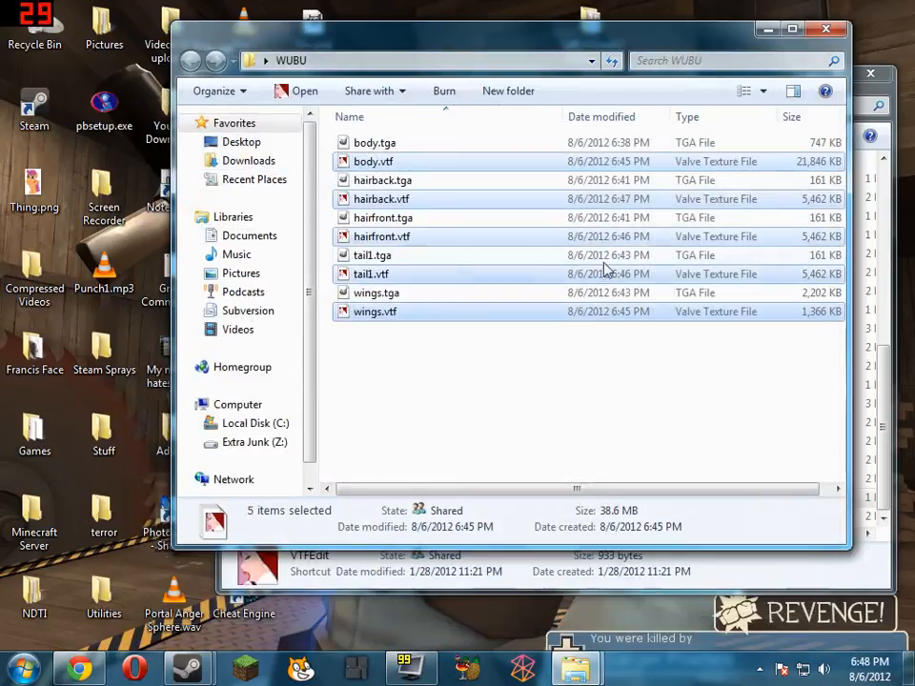
left_click(825, 28)
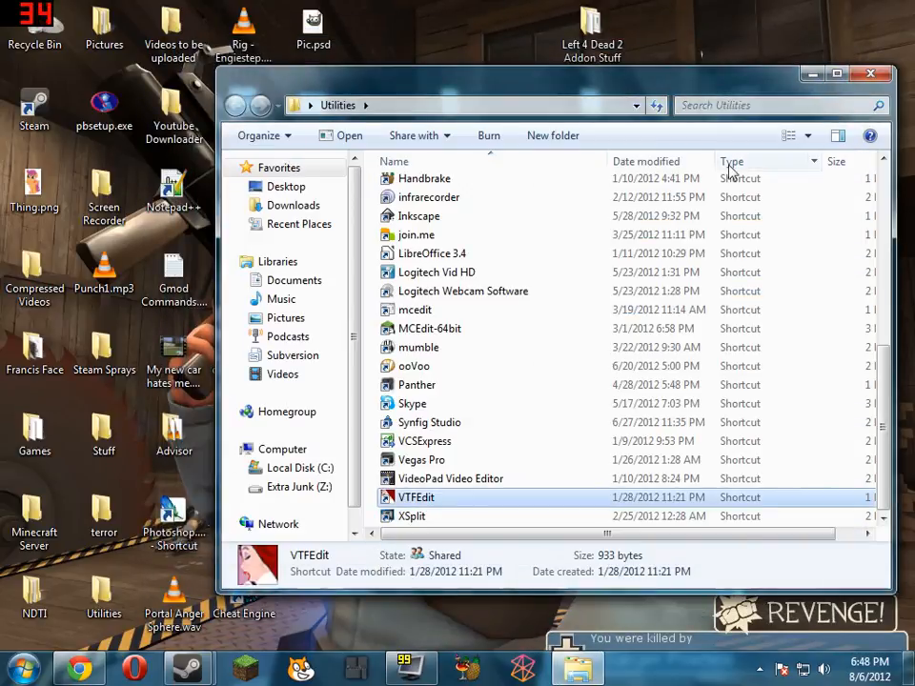
left_click(870, 75)
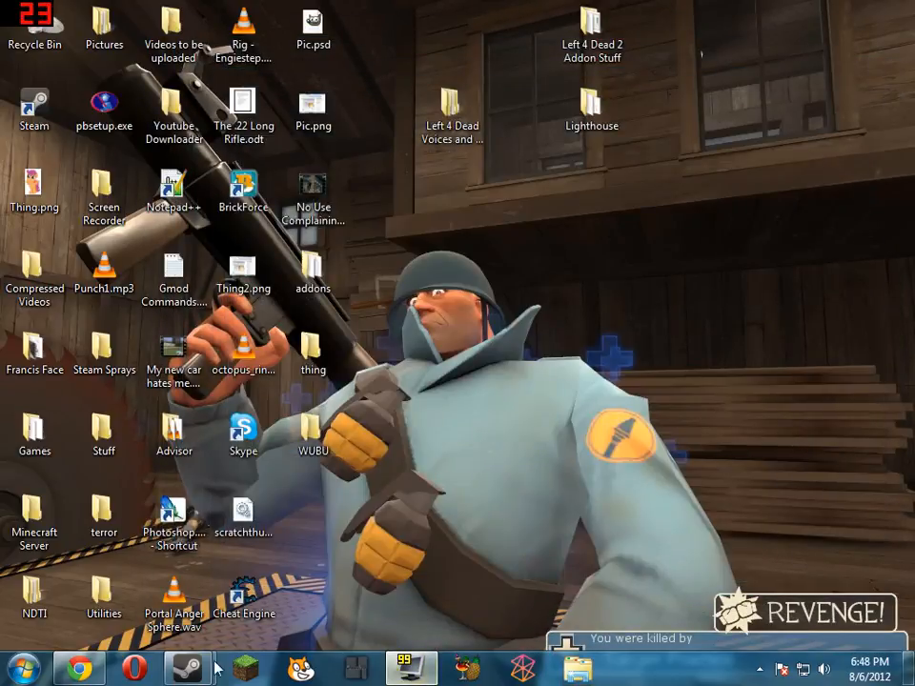
Switch to the Steam library and launch Garry's Mod
mouse_move(203, 678)
left_click(191, 552)
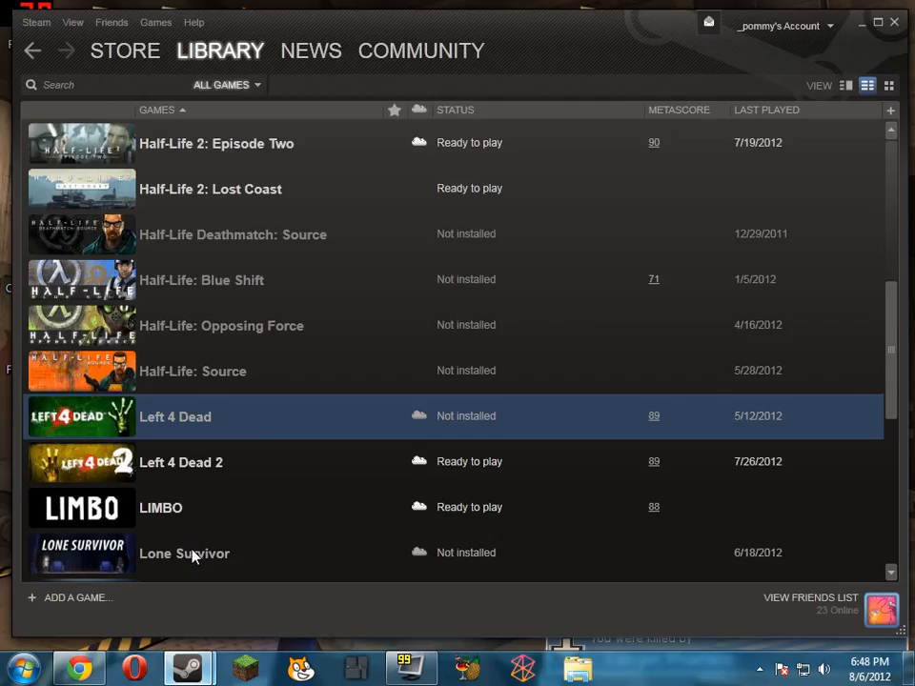
scroll(286, 410, "up", 5)
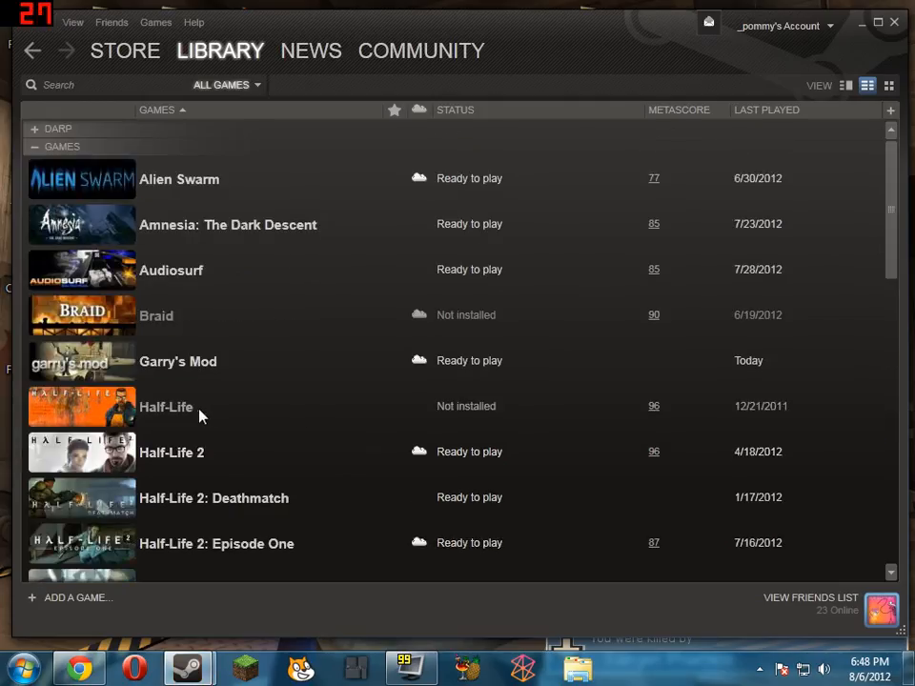
scroll(196, 412, "down", 3)
left_click(95, 204)
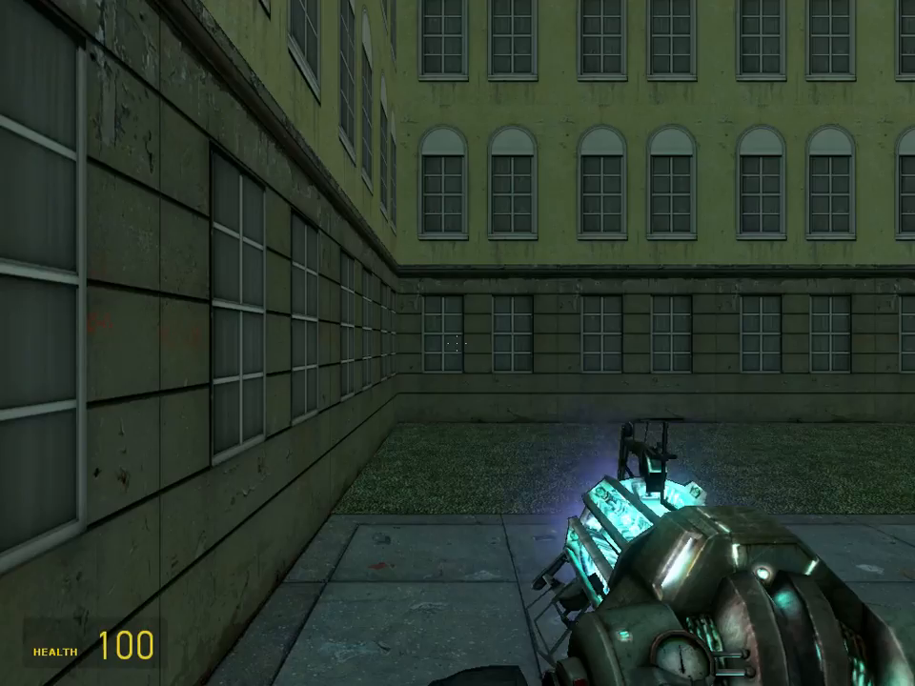
Walk onto the open grass and spawn models/templatepony2.mdl from the MLPPack addon models
key("w")
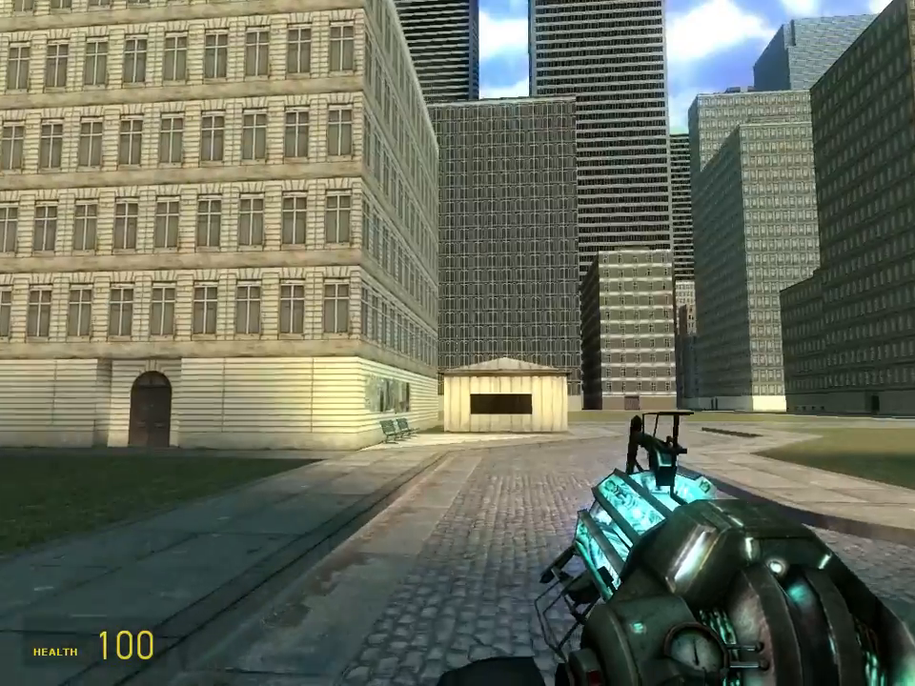
key("w")
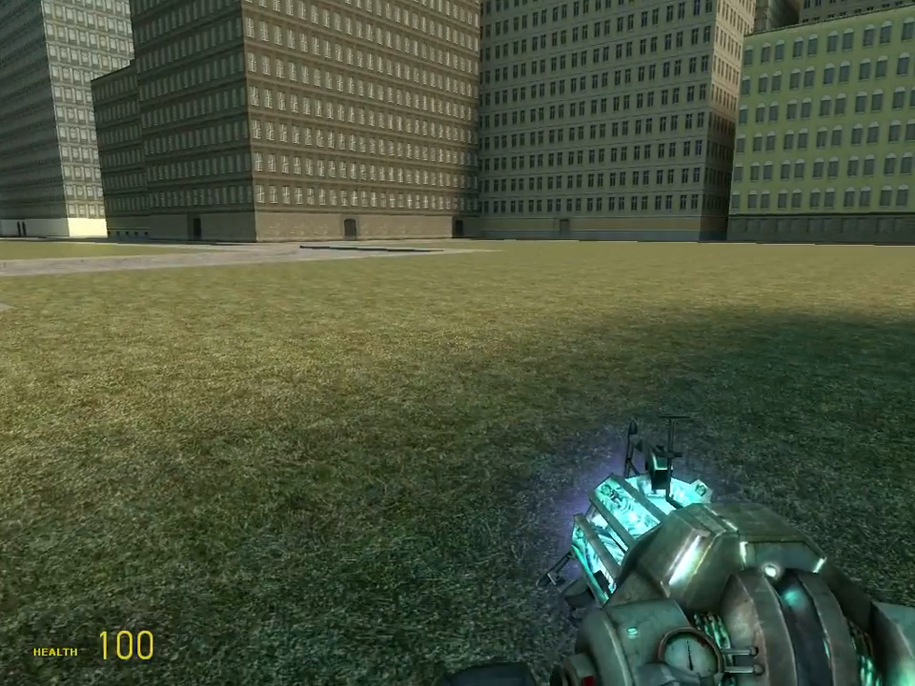
key("q")
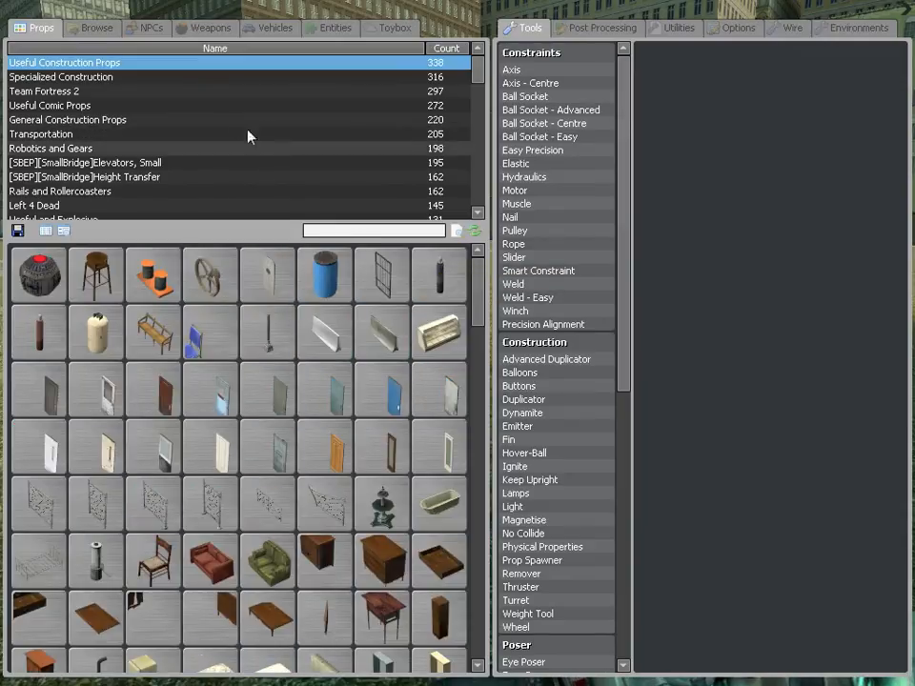
left_click(89, 29)
scroll(116, 76, "down", 5)
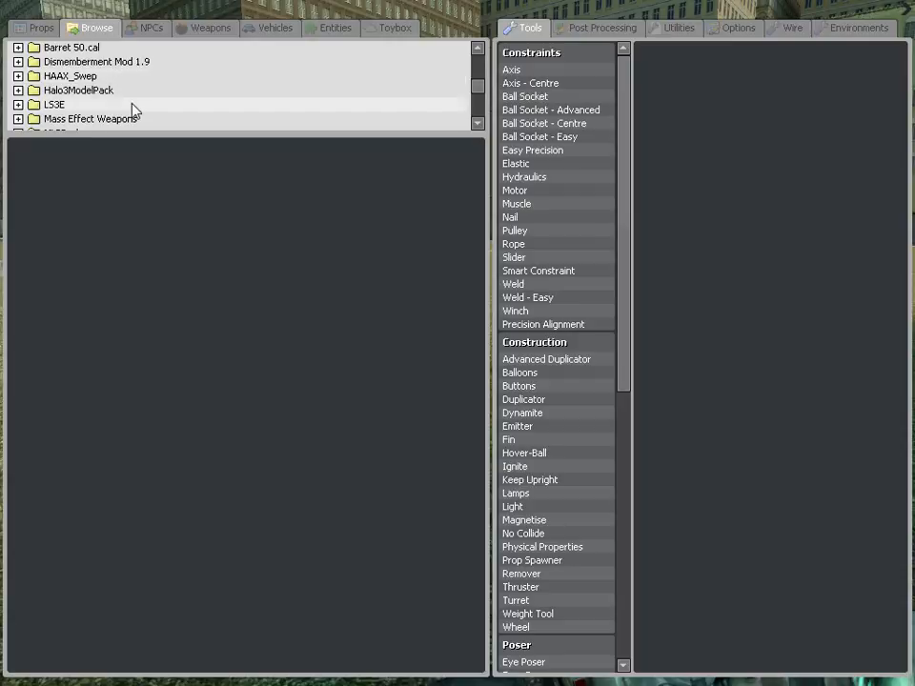
scroll(122, 107, "down", 1)
left_click(120, 91)
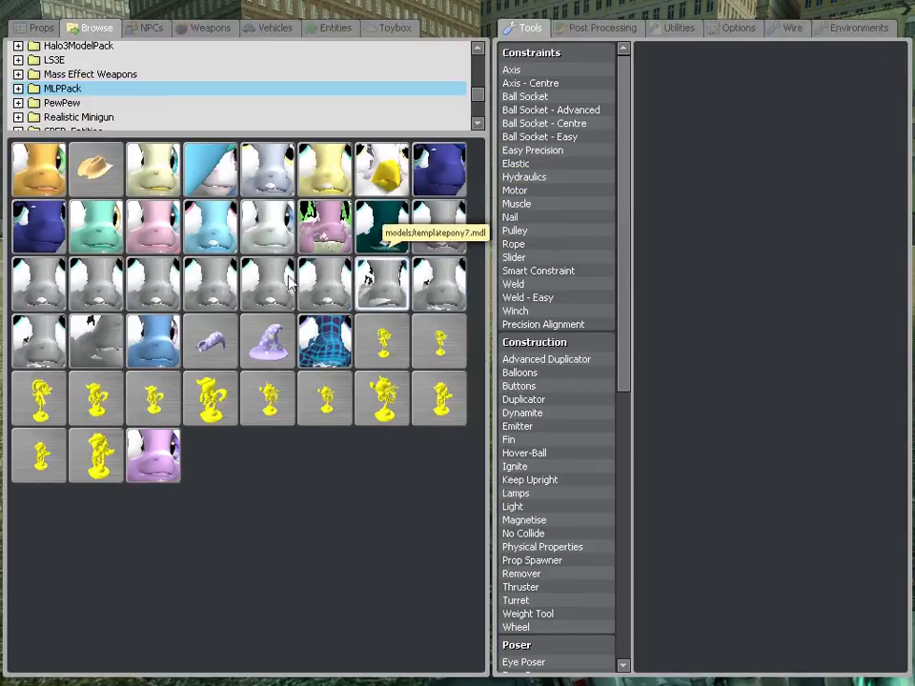
left_click(107, 283)
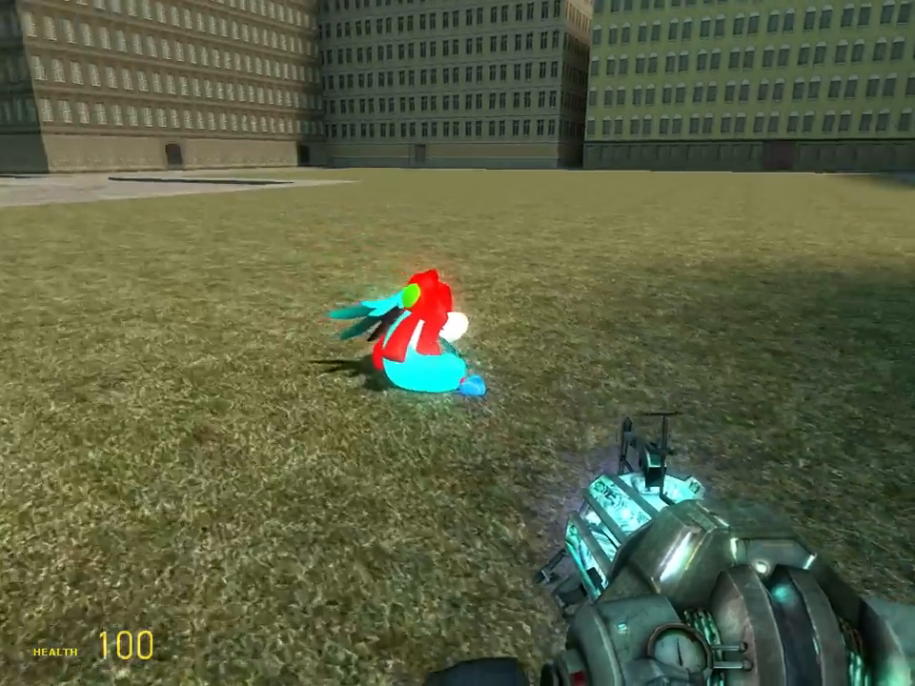
Lift the spawned template pony with the physics gun and freeze it upright
key("w")
left_click(457, 343)
key("e")
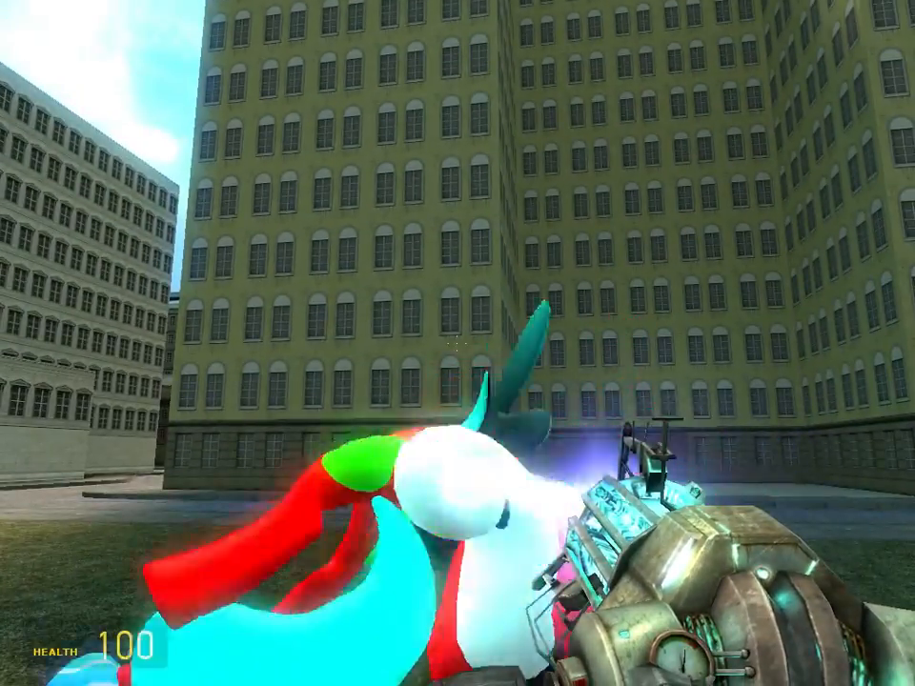
left_click_drag(458, 343, 458, 343)
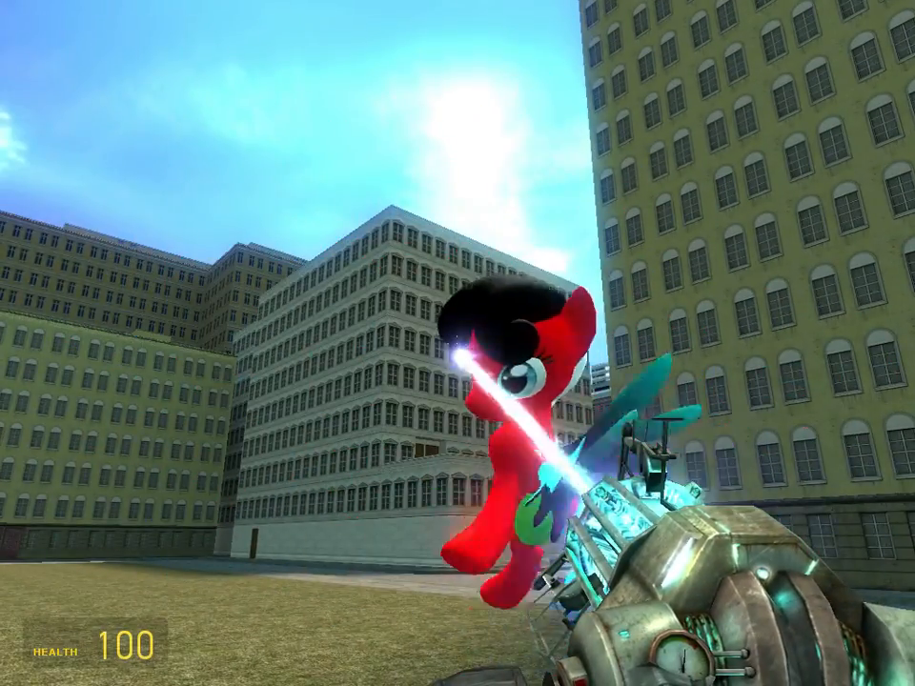
left_click_drag(457, 343, 457, 343)
Walk around the template pony to examine the custom body, mane, tail and wing textures from several sides
key("w")
key("a")
key("d")
key("d")
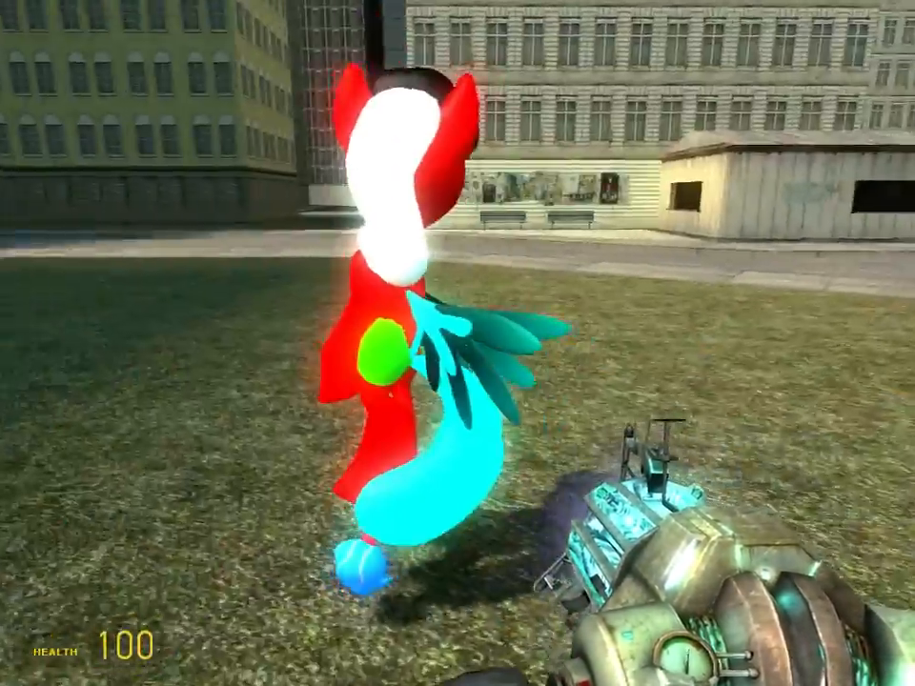
key("d")
key("s")
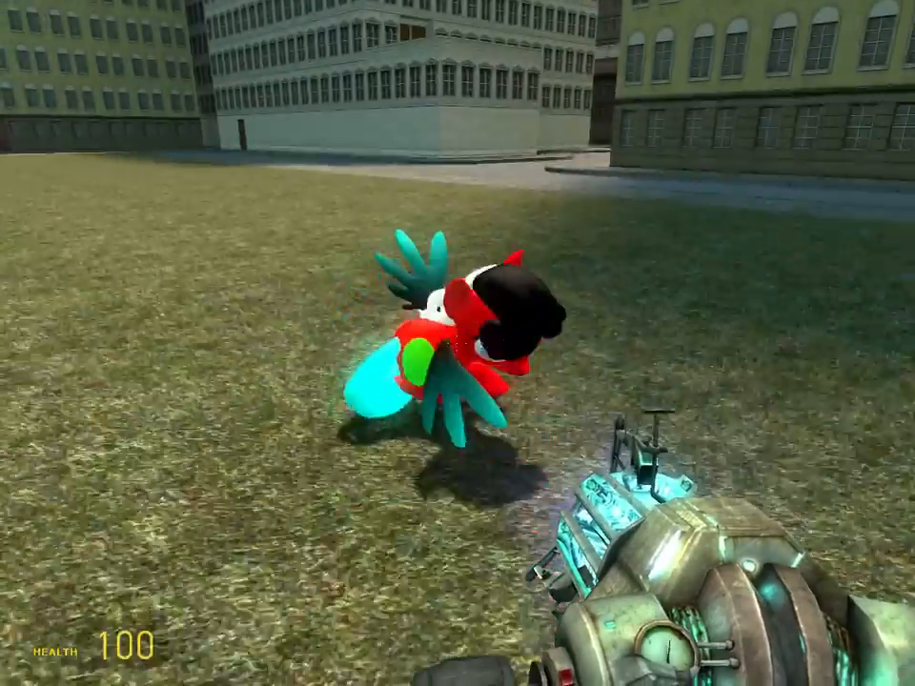
key("s")
key("w")
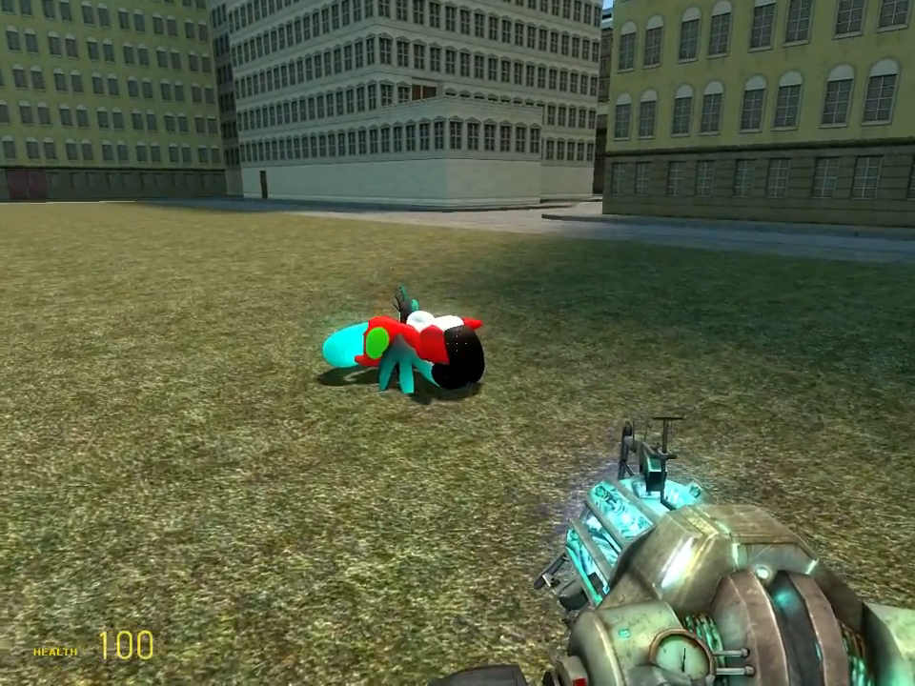
Spawn the dark teal pony with the black-and-white mane, and freeze it upright with the physics gun
key("q")
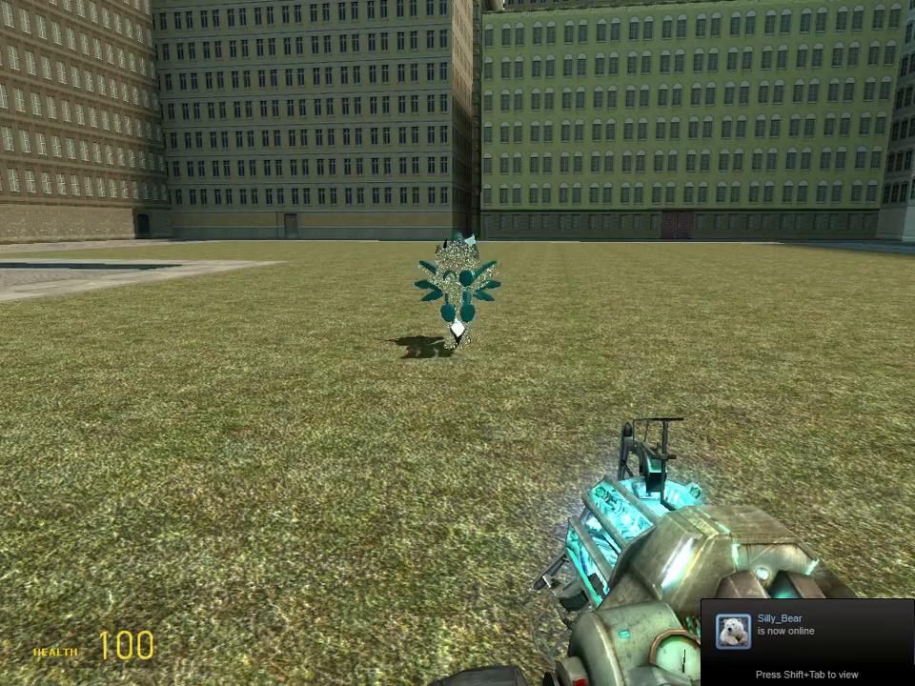
key("w")
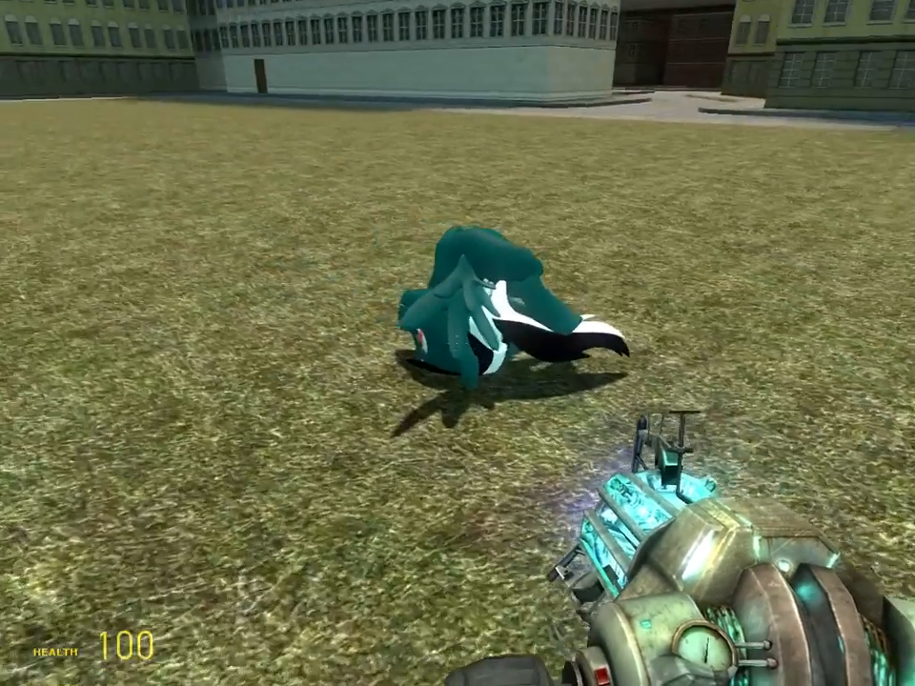
left_click_drag(457, 344, 457, 343)
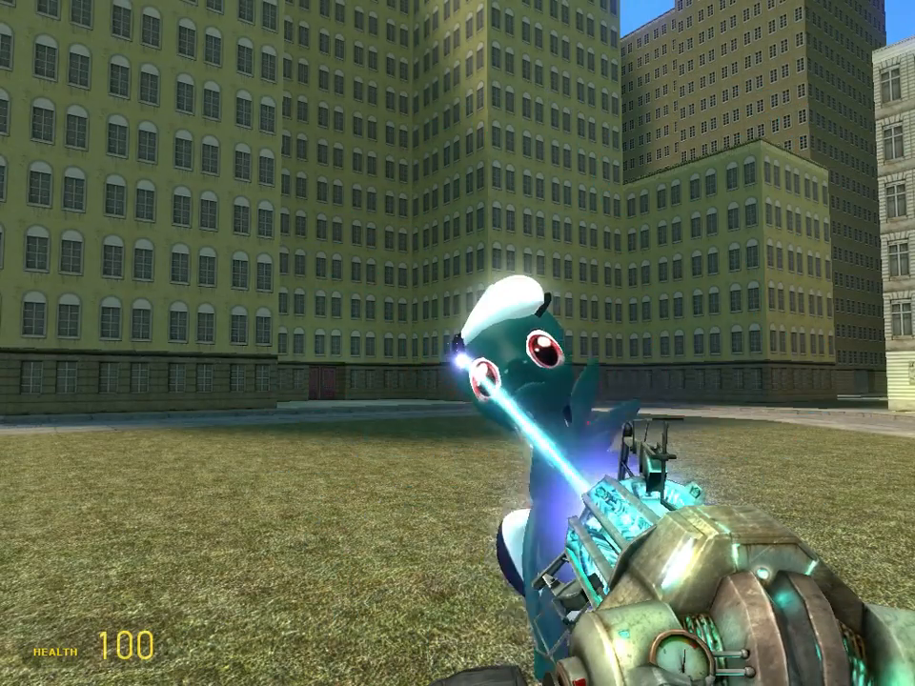
left_click_drag(457, 343, 457, 343)
right_click(458, 343)
Examine the teal pony from different sides, picking it up again with the physics gun
key("d")
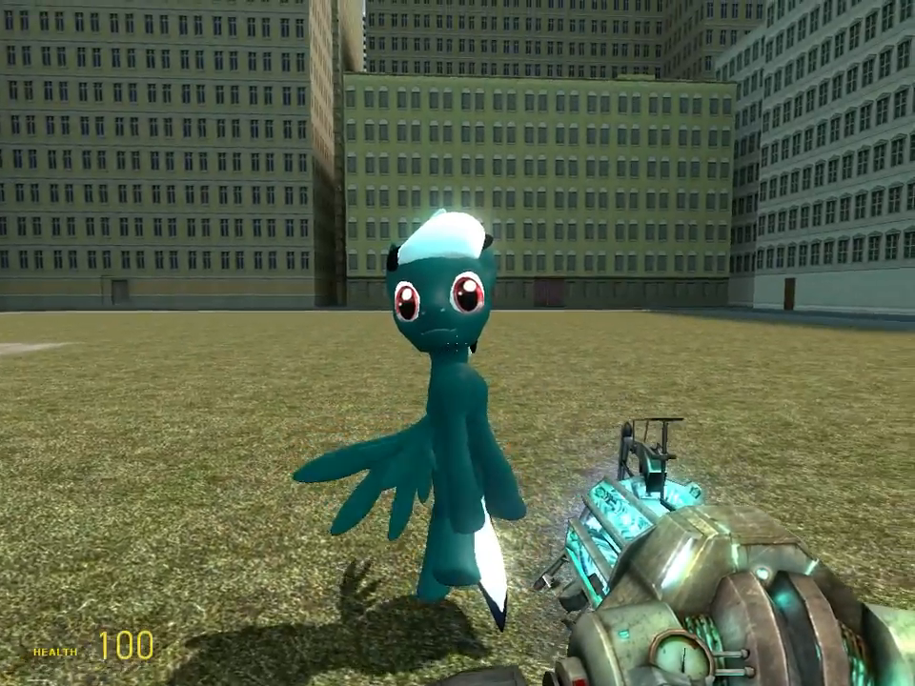
key("a")
key("a")
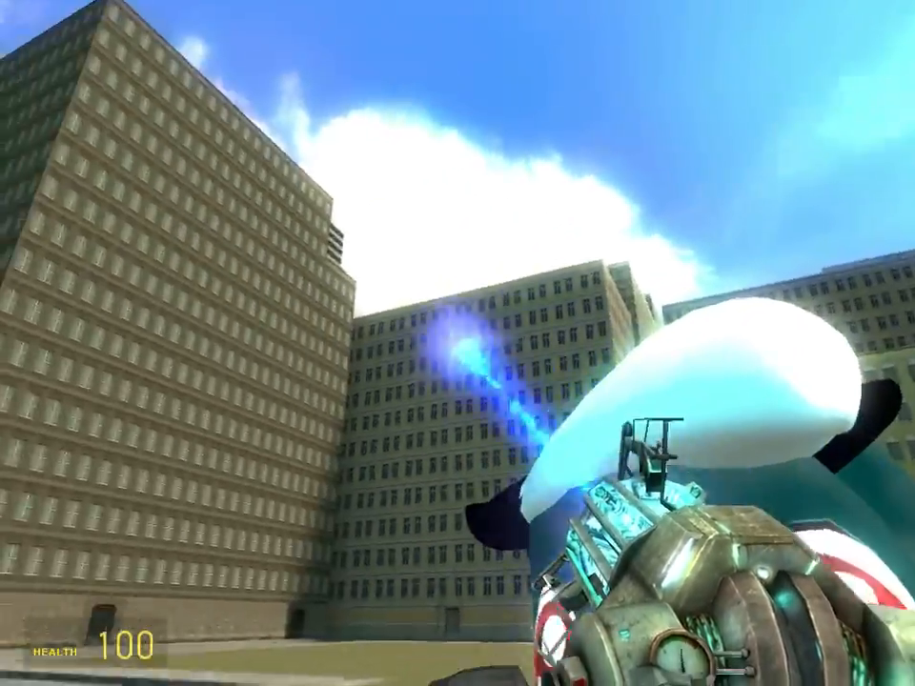
key("w")
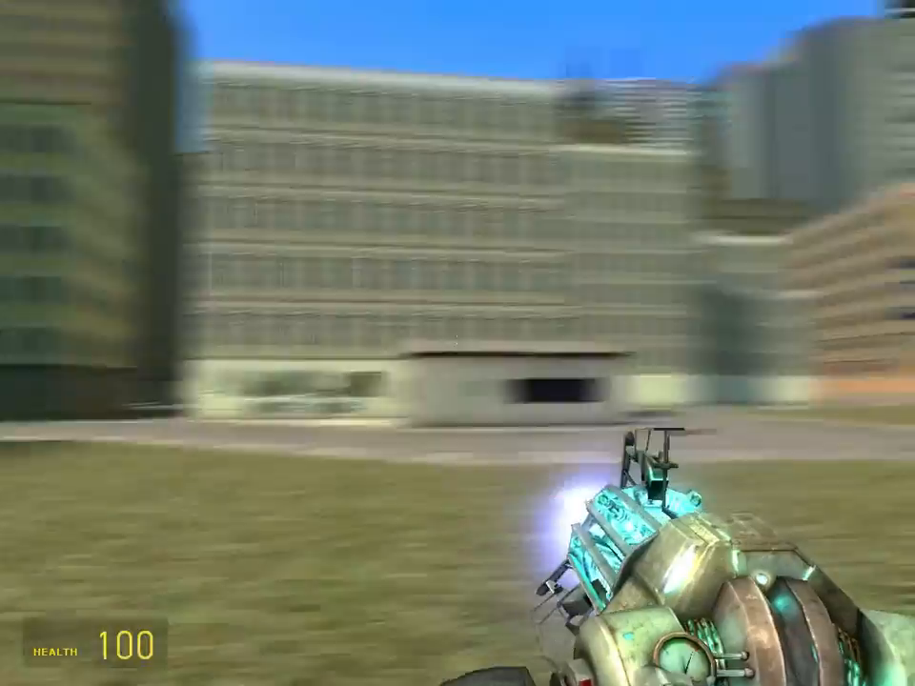
key("s")
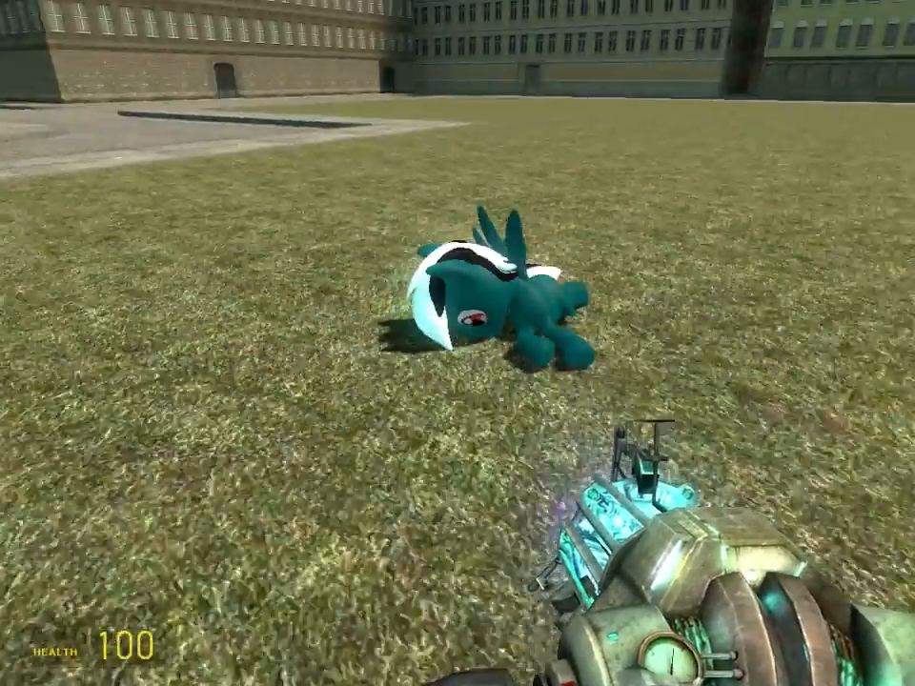
left_click_drag(458, 343, 457, 343)
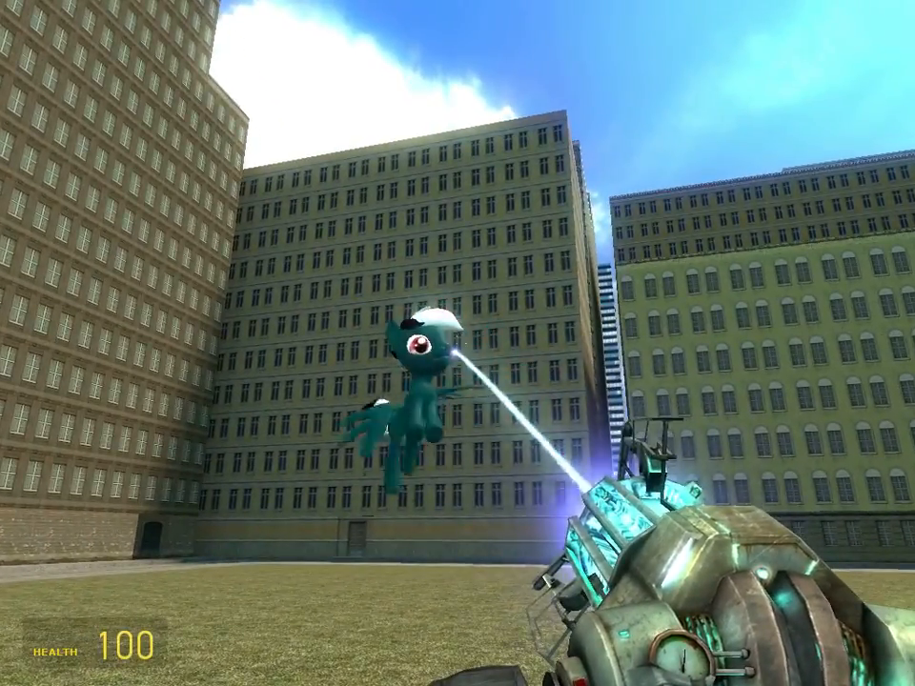